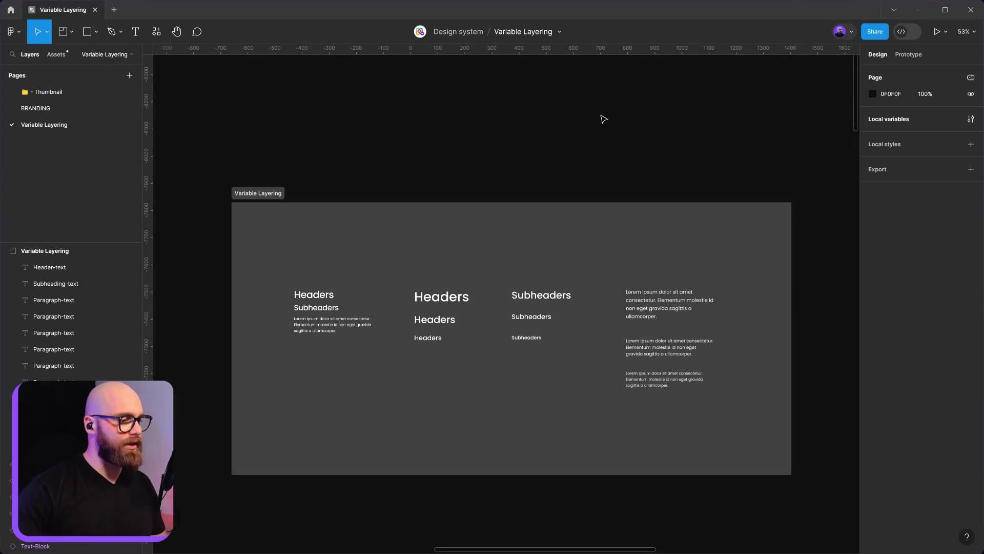
# Select the first Headers, Subheaders and Lorem block, then the Lorem paragraph text, to inspect them.
pyautogui.scroll(5, 272, 277)
pyautogui.moveTo(303, 265); pyautogui.dragTo(470, 467)
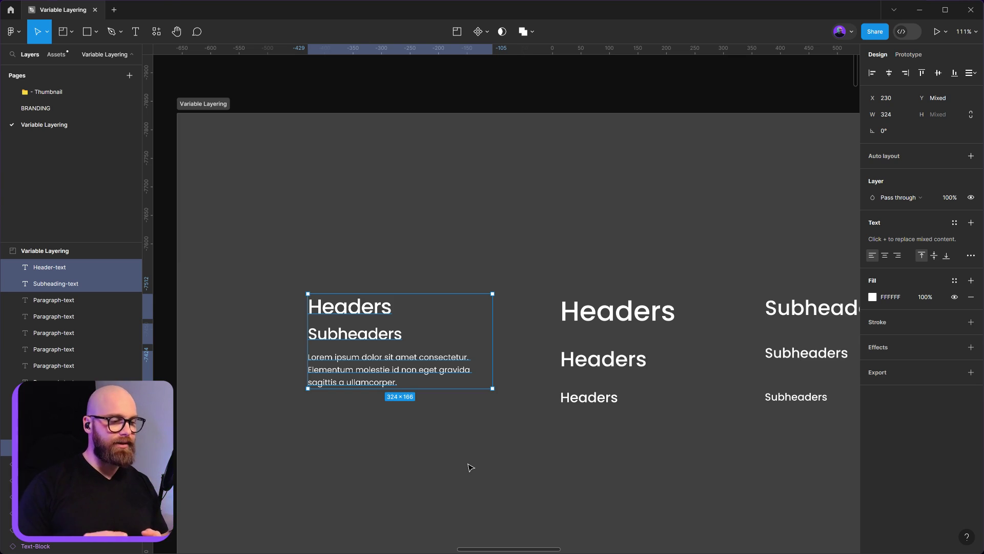
pyautogui.click(472, 459)
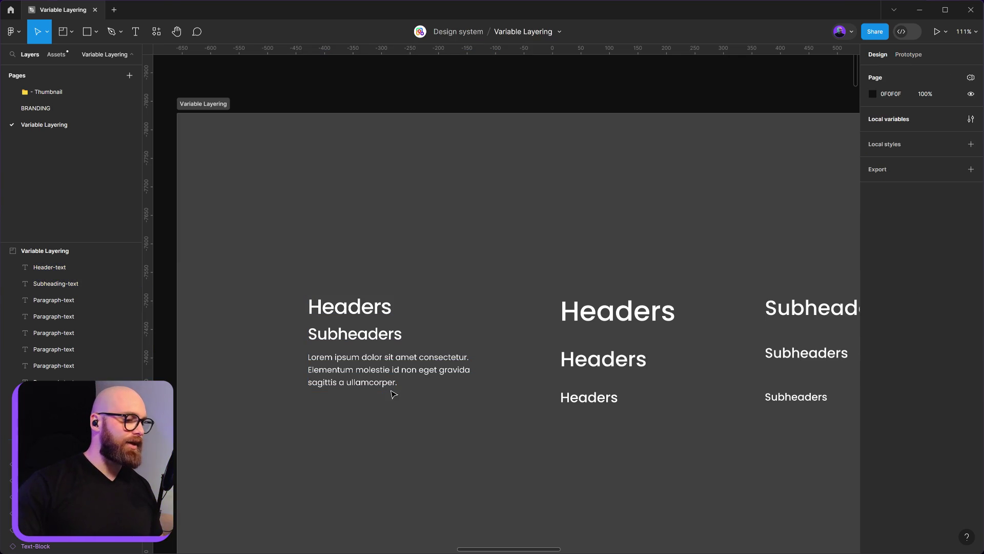
pyautogui.click(392, 381)
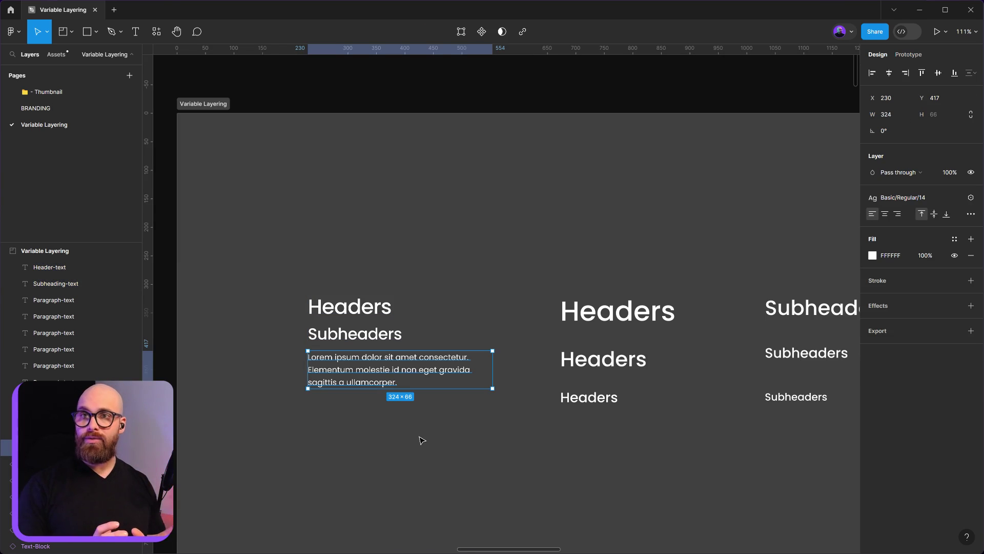
pyautogui.click(427, 444)
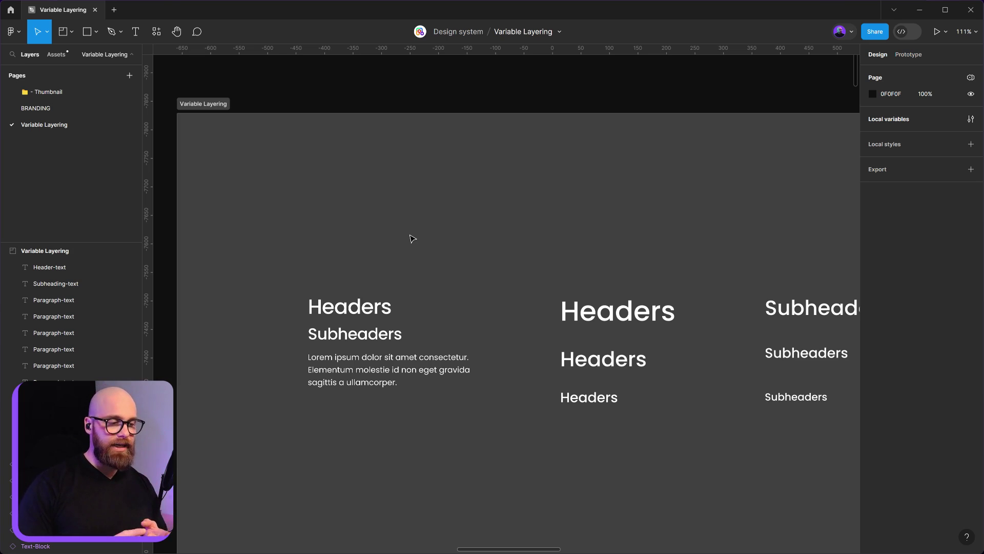
# Compare the sizes of the large, second and third Headers texts.
pyautogui.scroll(-5, 688, 216)
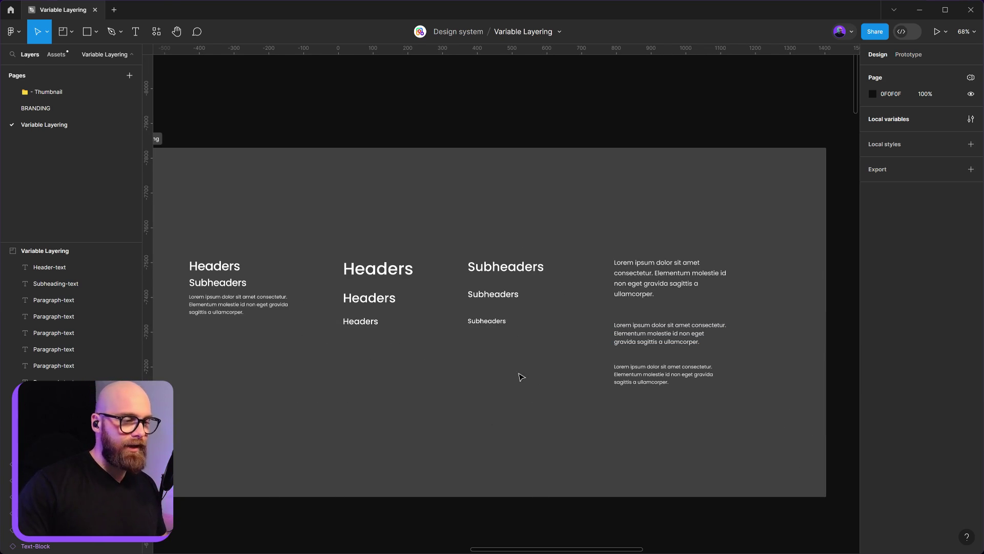
pyautogui.click(371, 269)
pyautogui.click(370, 300)
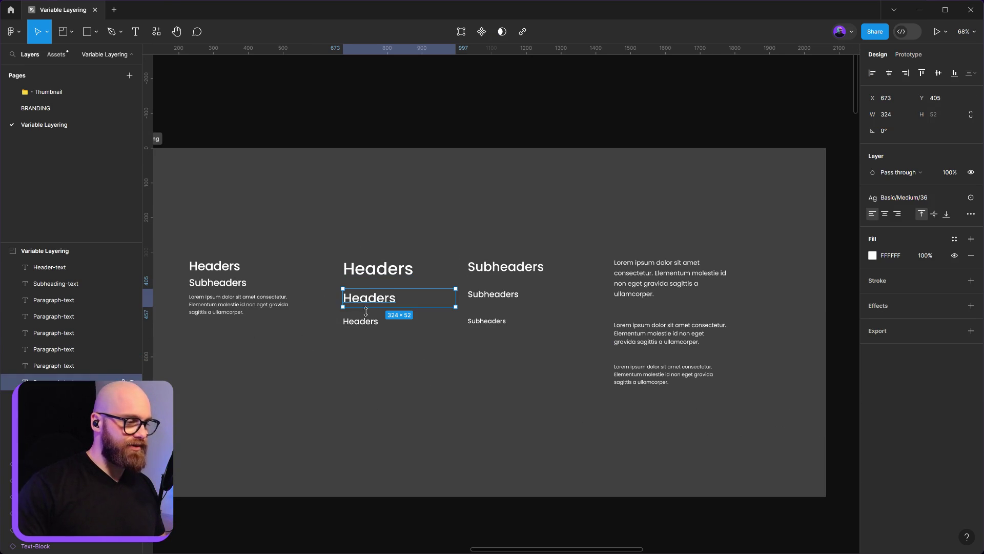
pyautogui.click(366, 322)
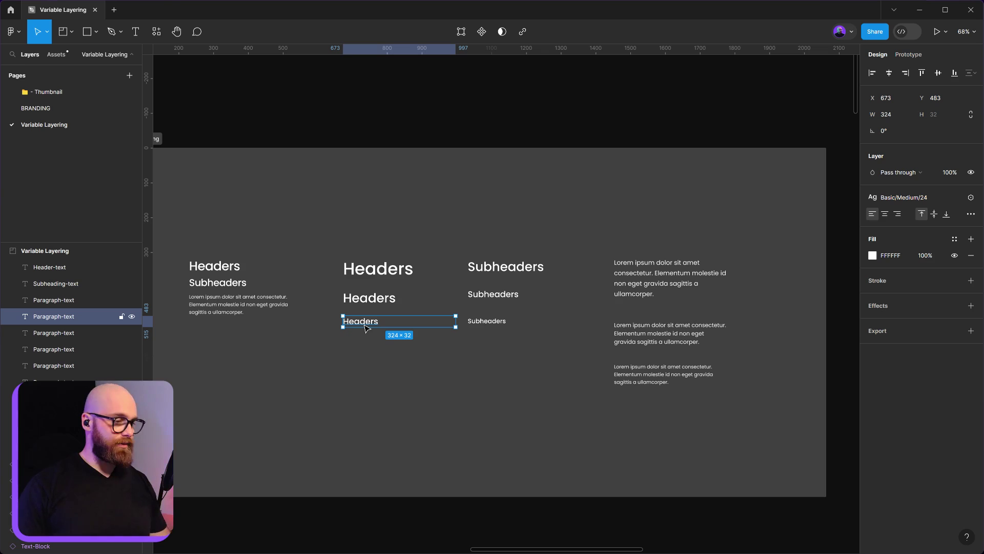
pyautogui.click(455, 303)
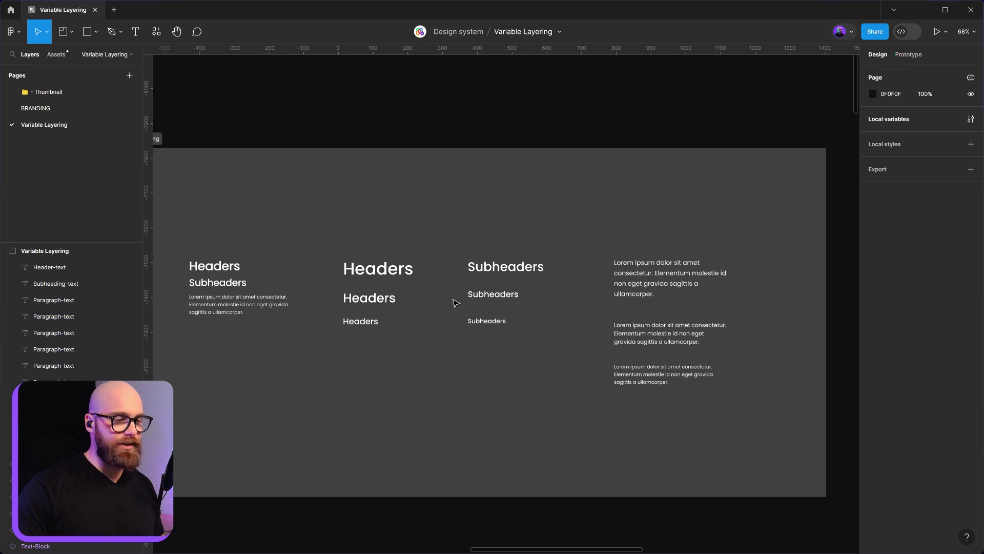
pyautogui.click(486, 321)
pyautogui.click(436, 300)
pyautogui.click(400, 275)
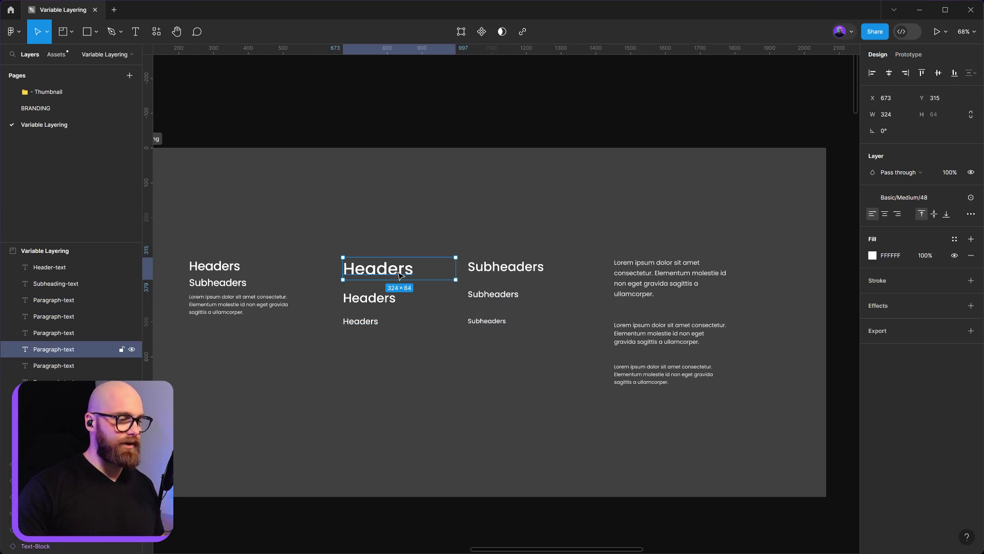
pyautogui.click(368, 300)
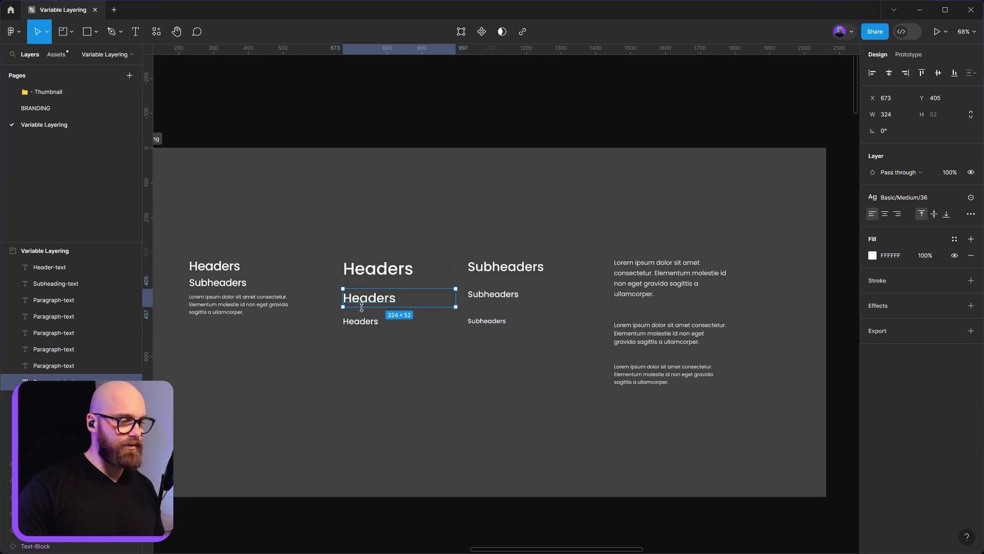
pyautogui.click(366, 323)
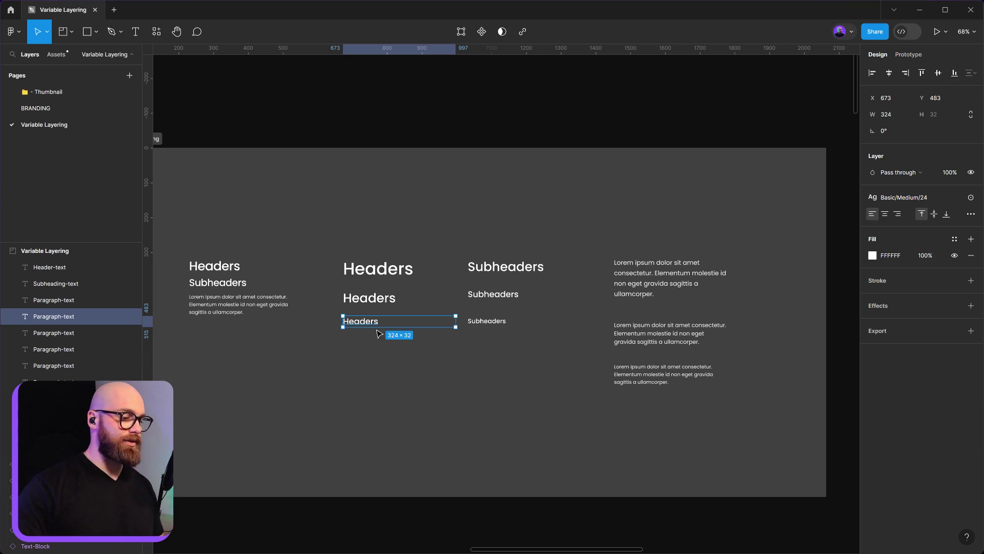
pyautogui.click(367, 298)
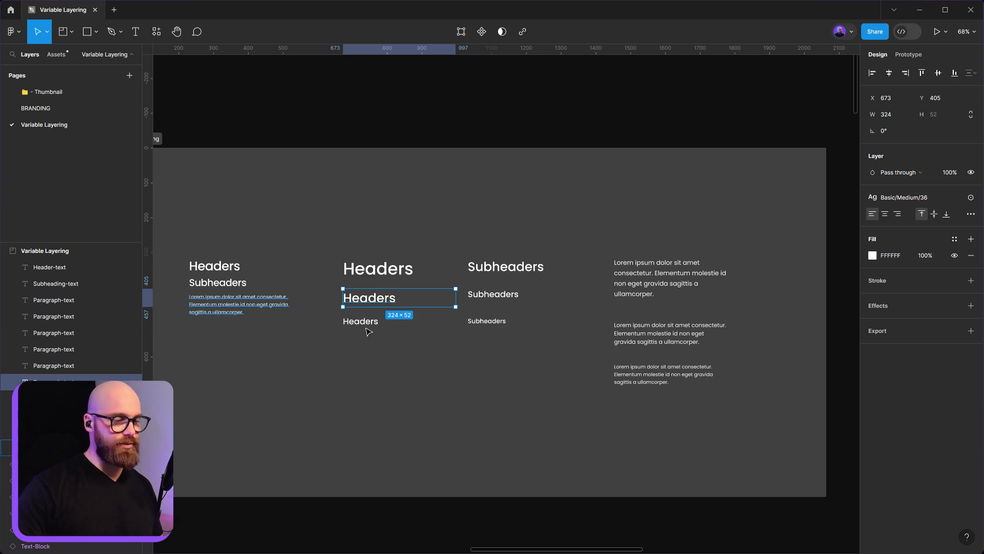
pyautogui.click(430, 265)
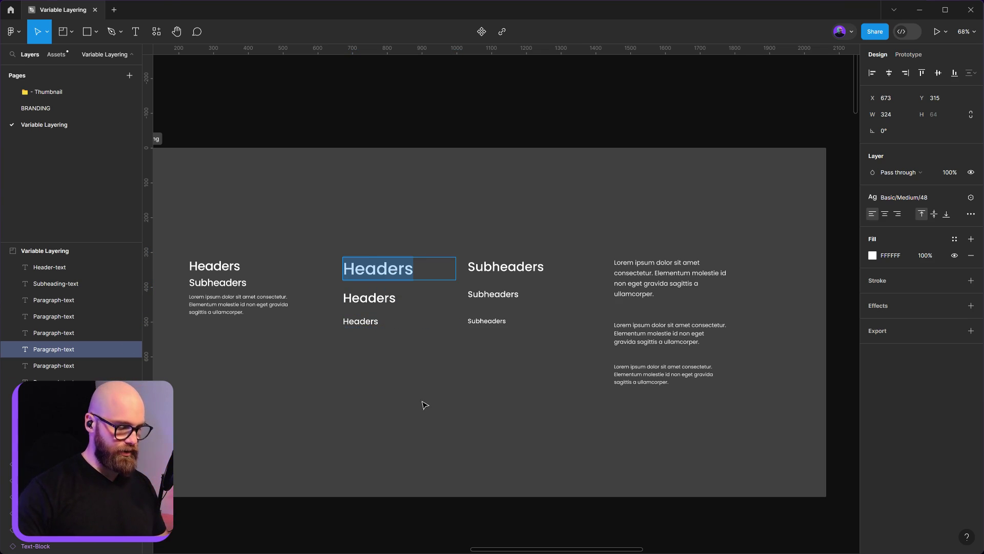
# Rename the three Headers text layers to 'Headers'.
pyautogui.moveTo(333, 255); pyautogui.dragTo(396, 359)
pyautogui.rightClick(377, 298)
pyautogui.moveTo(376, 303)
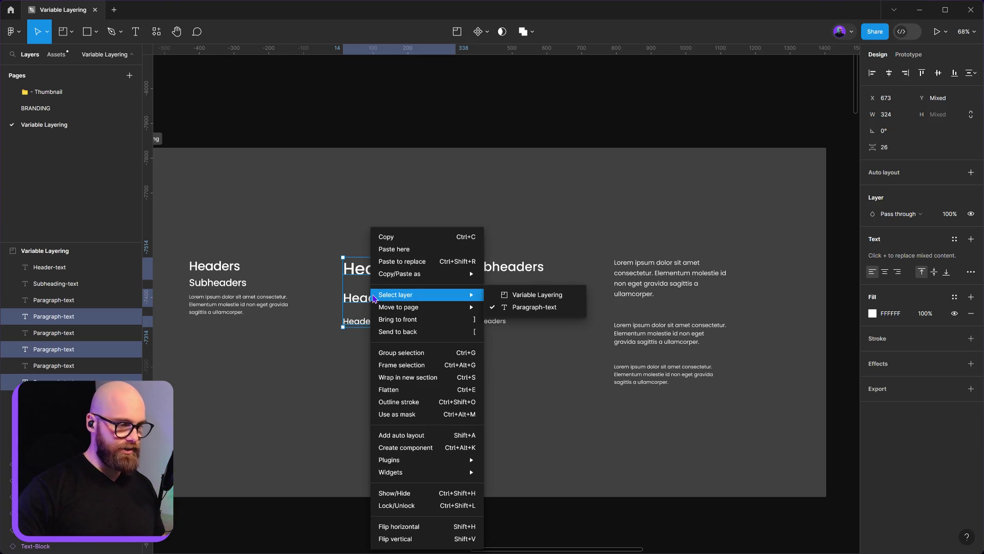
pyautogui.moveTo(406, 277)
pyautogui.rightClick(57, 317)
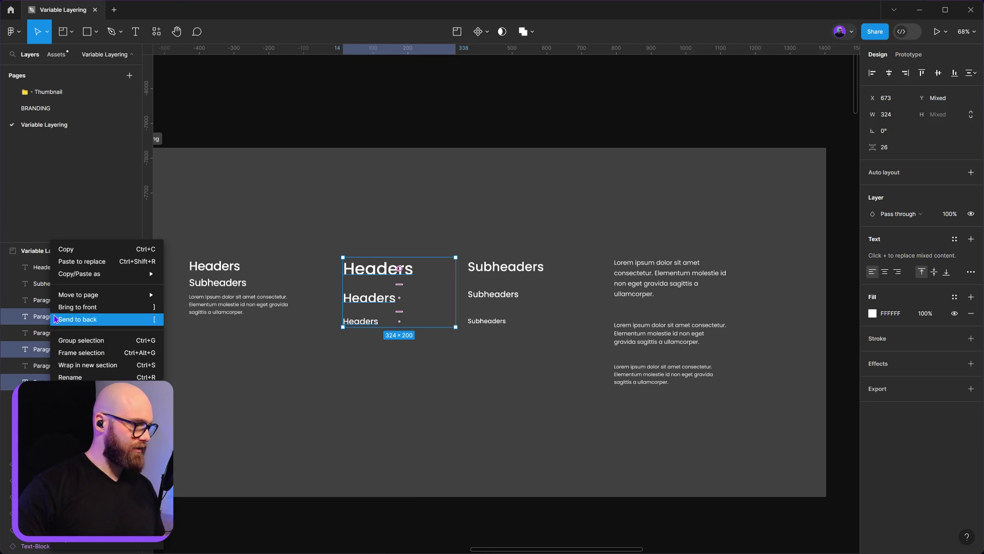
pyautogui.click(72, 377)
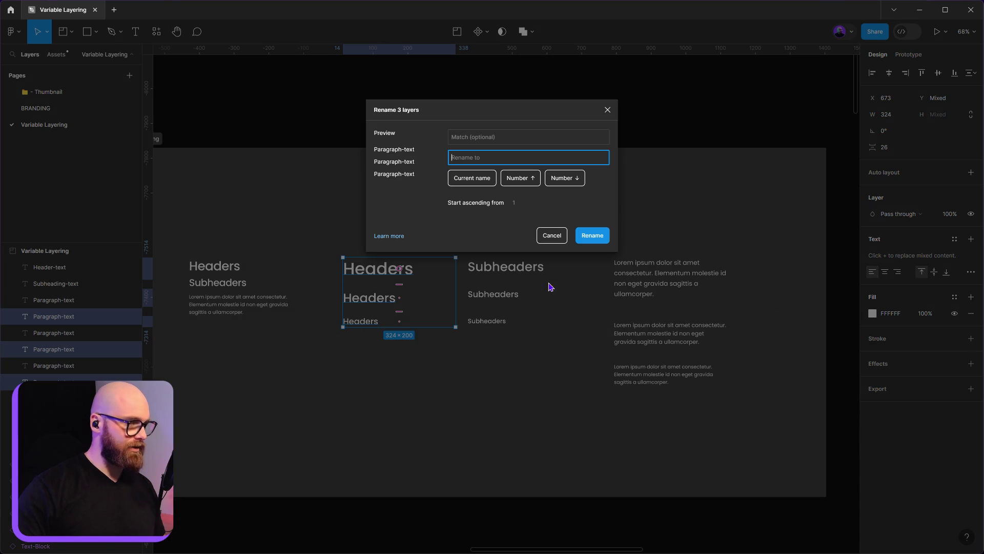
pyautogui.write('Headers')
pyautogui.click(594, 236)
pyautogui.click(536, 364)
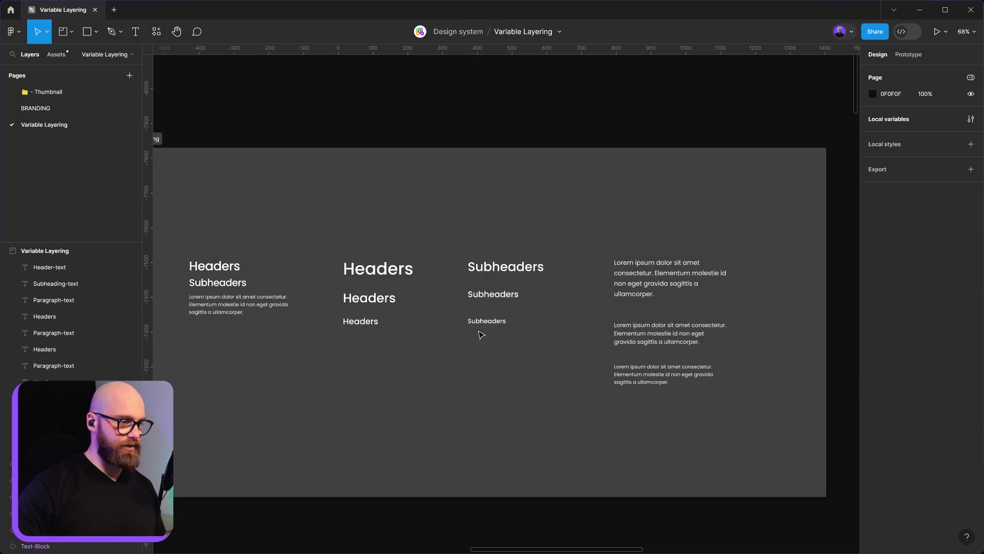
# Copy the word Subheaders and rename the three Subheaders layers to 'Subheaders'.
pyautogui.doubleClick(509, 267)
pyautogui.hotkey('ctrl', 'c')
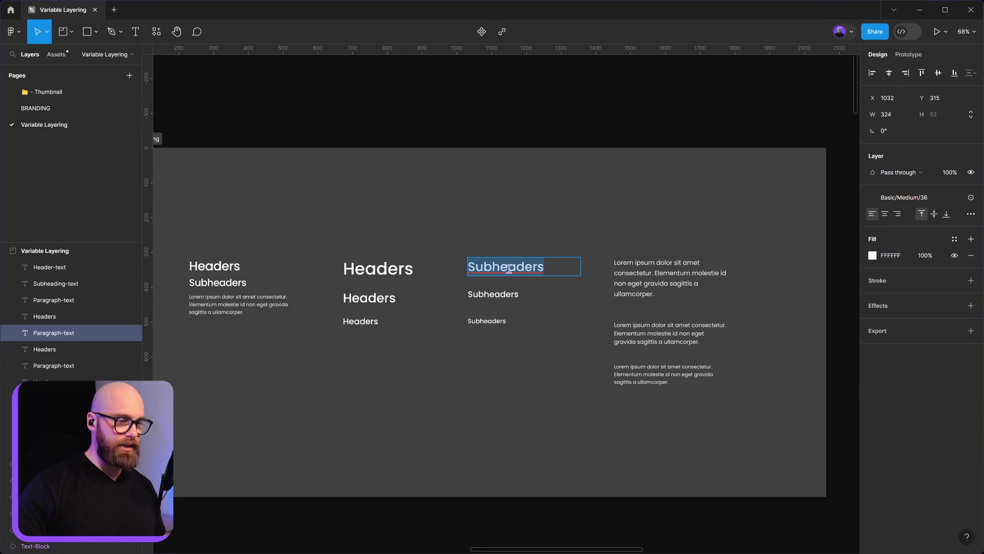
pyautogui.click(530, 375)
pyautogui.moveTo(488, 359); pyautogui.dragTo(547, 213)
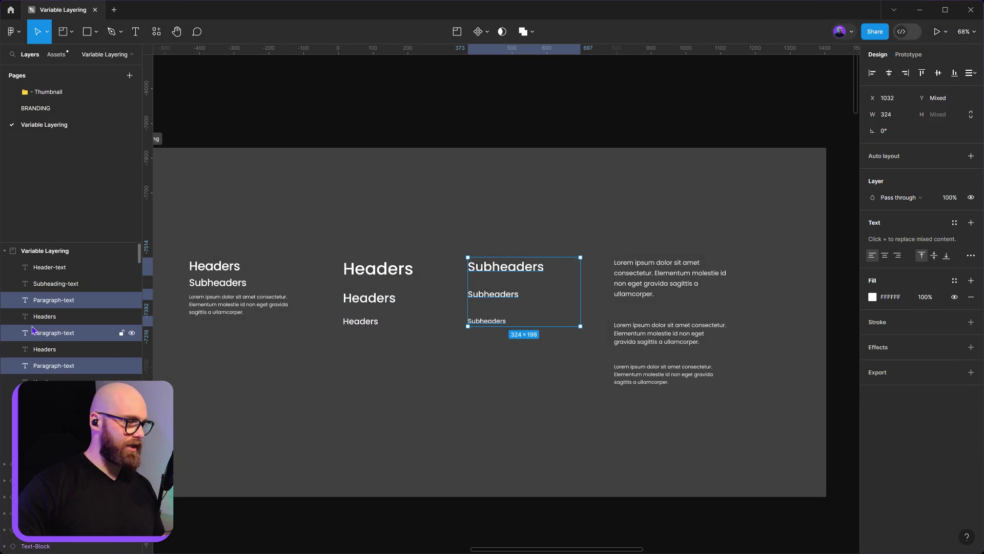
pyautogui.rightClick(37, 303)
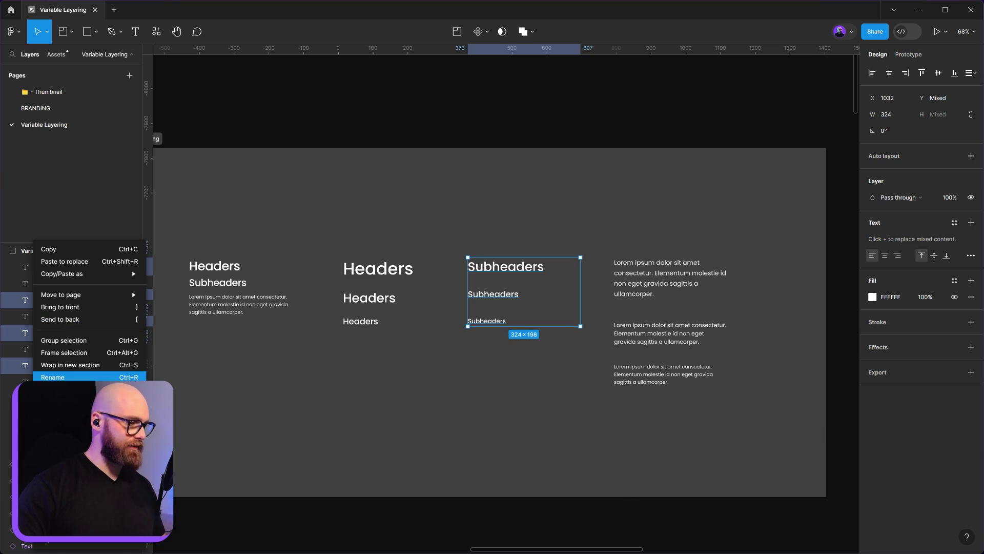
pyautogui.click(41, 375)
pyautogui.hotkey('ctrl', 'v')
pyautogui.click(593, 235)
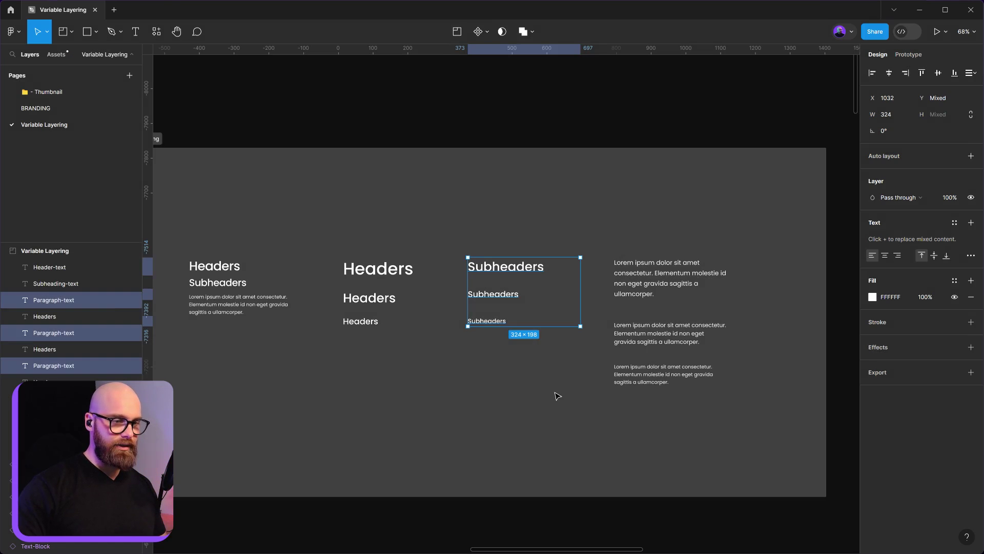
pyautogui.click(555, 395)
# Rename the three Lorem paragraph layers to 'Paragraph'.
pyautogui.click(666, 272)
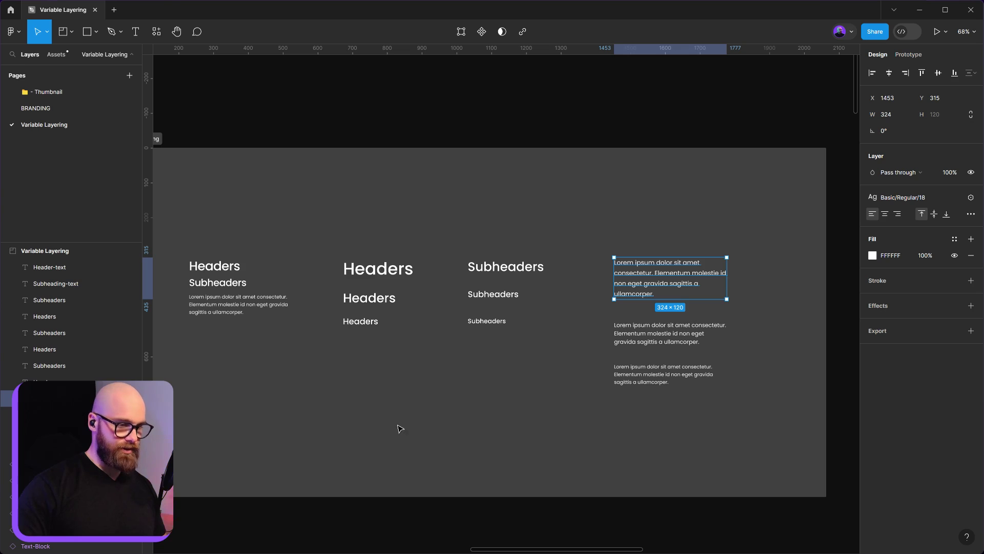
pyautogui.click(609, 297)
pyautogui.moveTo(618, 234); pyautogui.dragTo(673, 397)
pyautogui.rightClick(661, 310)
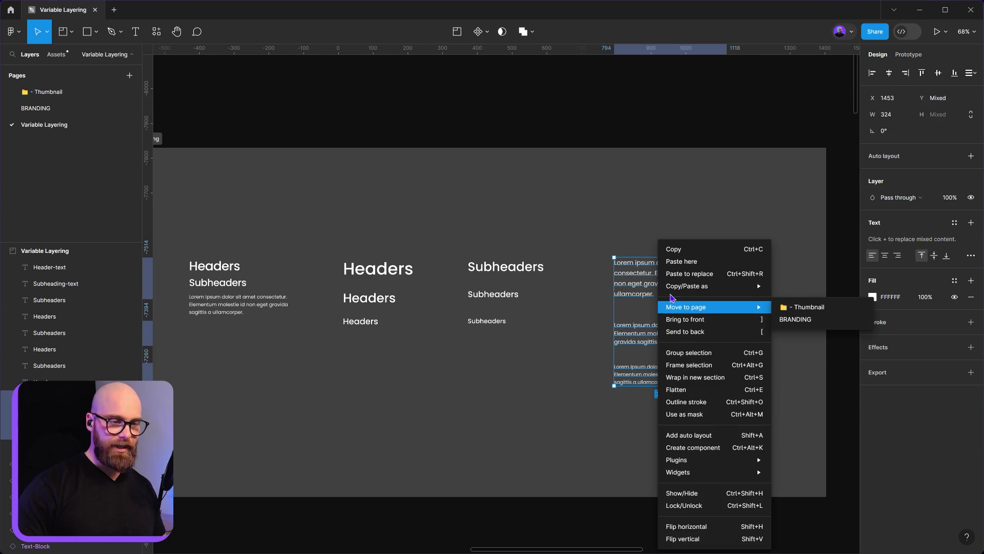
pyautogui.moveTo(677, 287)
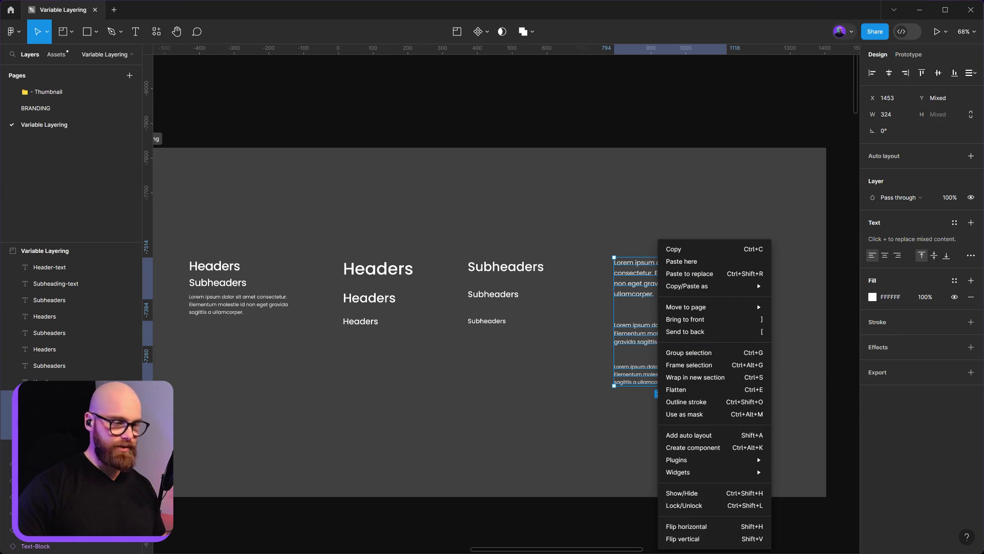
pyautogui.rightClick(54, 410)
pyautogui.click(72, 377)
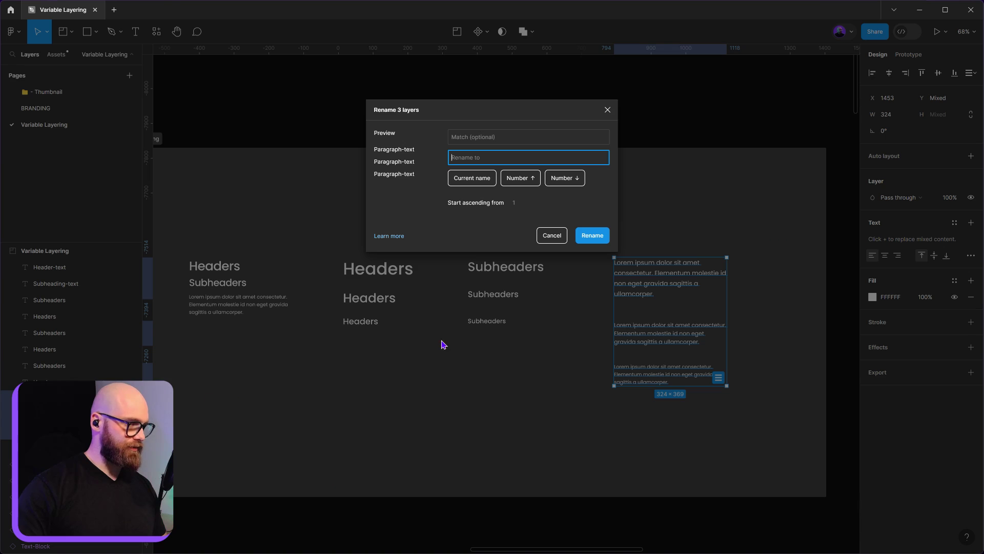
pyautogui.write('Paragraph')
pyautogui.click(593, 235)
pyautogui.click(536, 385)
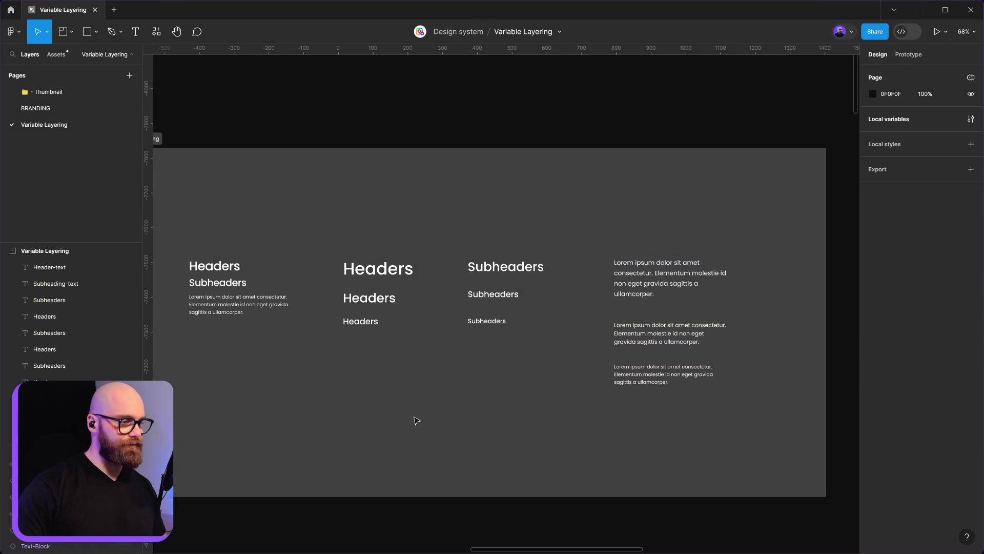
# Create a separate component from each of the large, middle and bottom Headers texts.
pyautogui.click(329, 243)
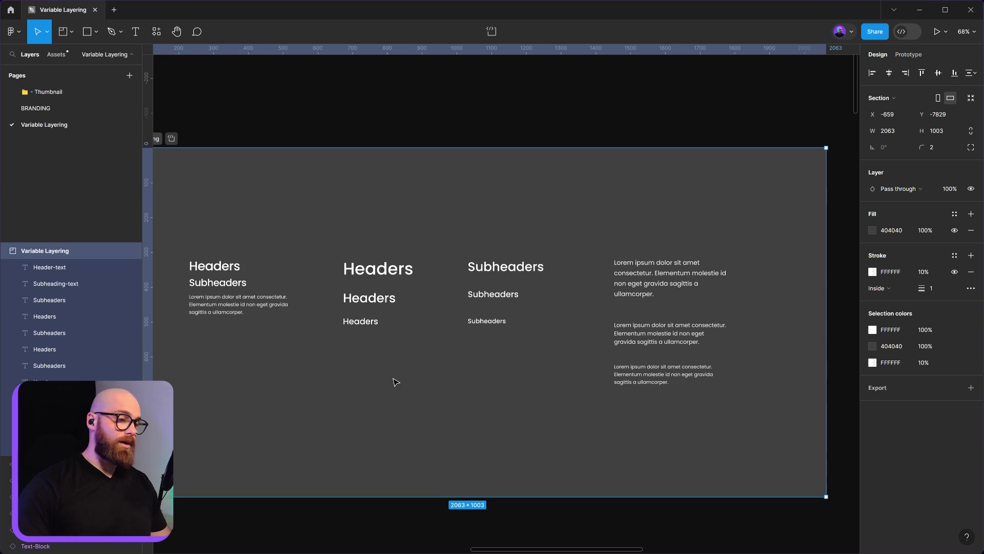
pyautogui.click(367, 270)
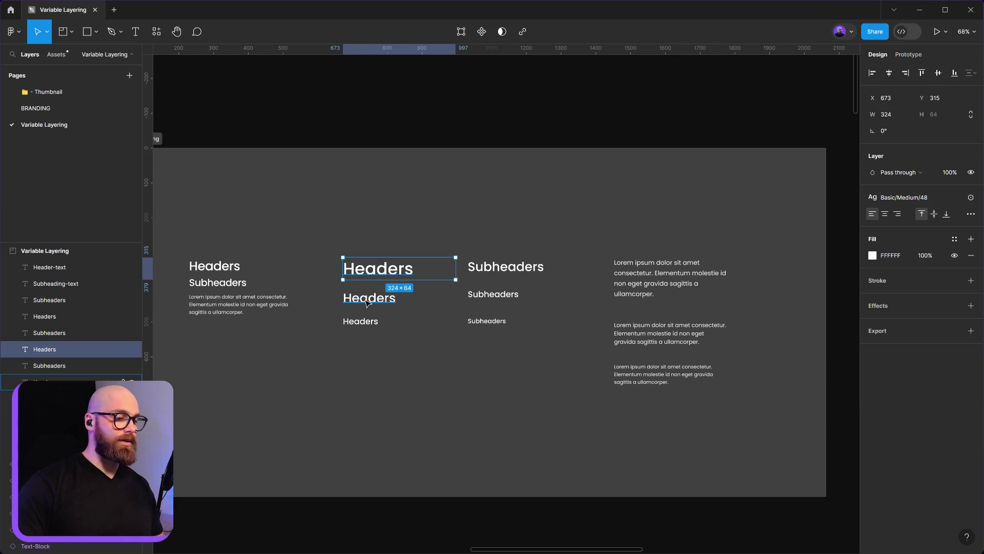
pyautogui.rightClick(364, 274)
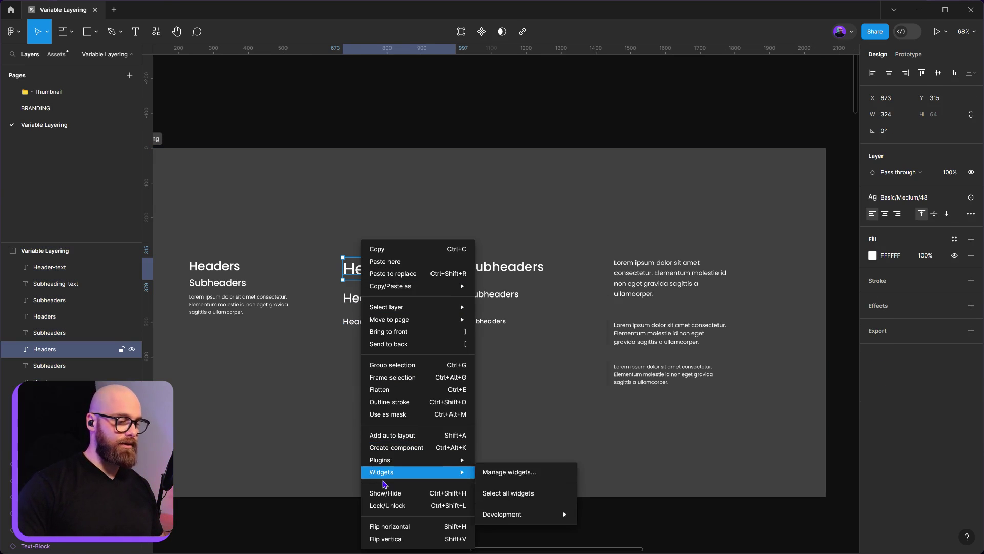
pyautogui.click(396, 447)
pyautogui.click(377, 304)
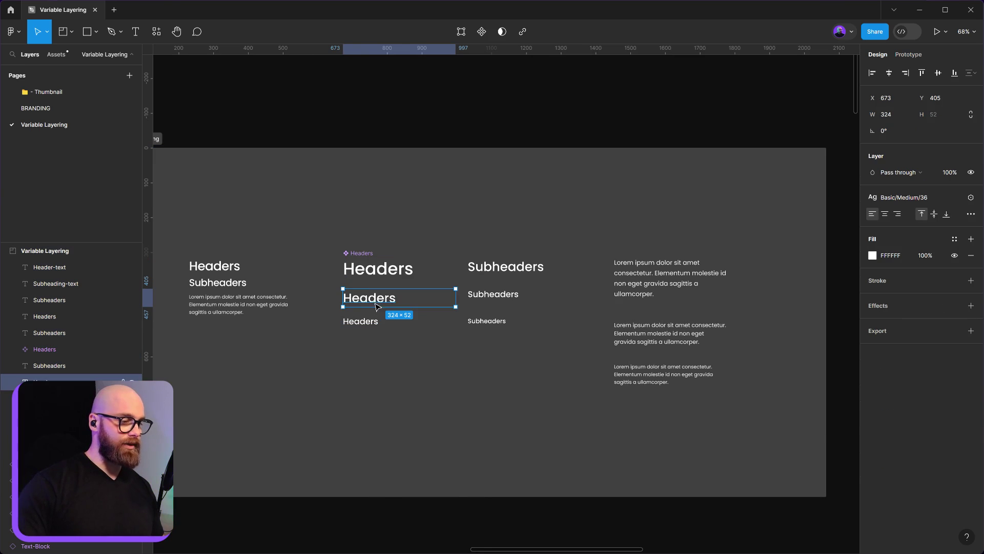
pyautogui.rightClick(376, 306)
pyautogui.click(398, 449)
pyautogui.rightClick(363, 322)
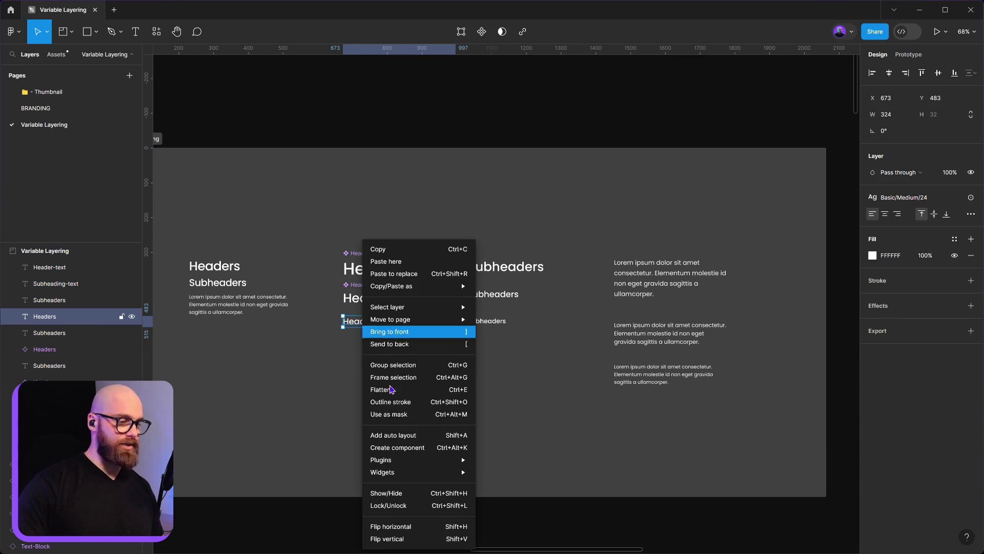
pyautogui.click(399, 447)
# Add auto layout to each Headers component so it hugs its text.
pyautogui.scroll(4, 441, 379)
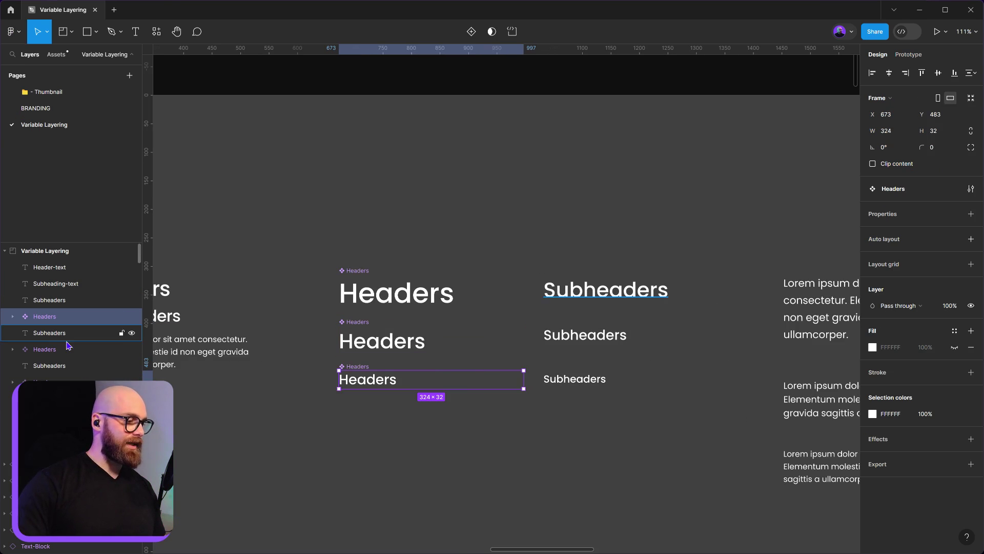
pyautogui.keyDown('shift'); pyautogui.click(398, 293); pyautogui.keyUp('shift')
pyautogui.keyDown('shift'); pyautogui.click(382, 340); pyautogui.keyUp('shift')
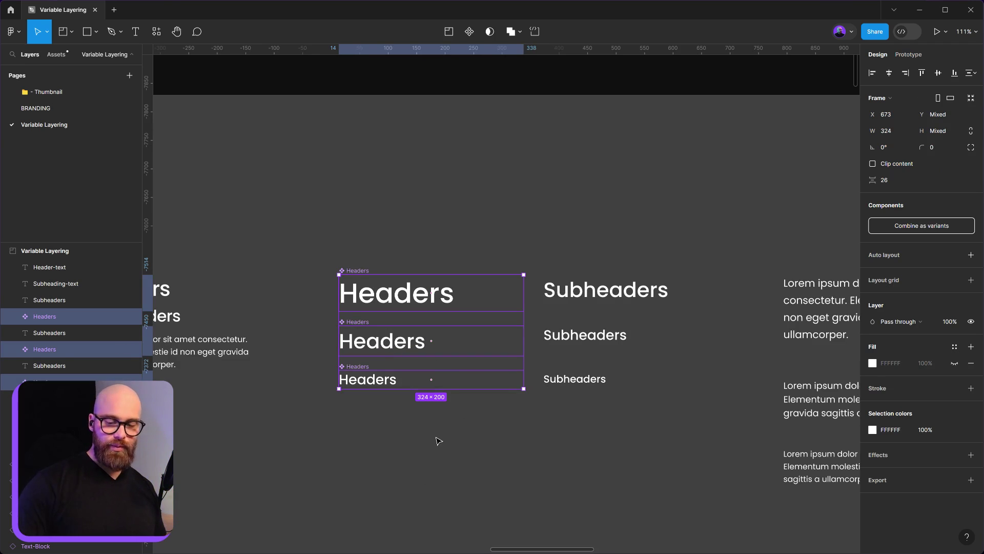
pyautogui.press('Return')
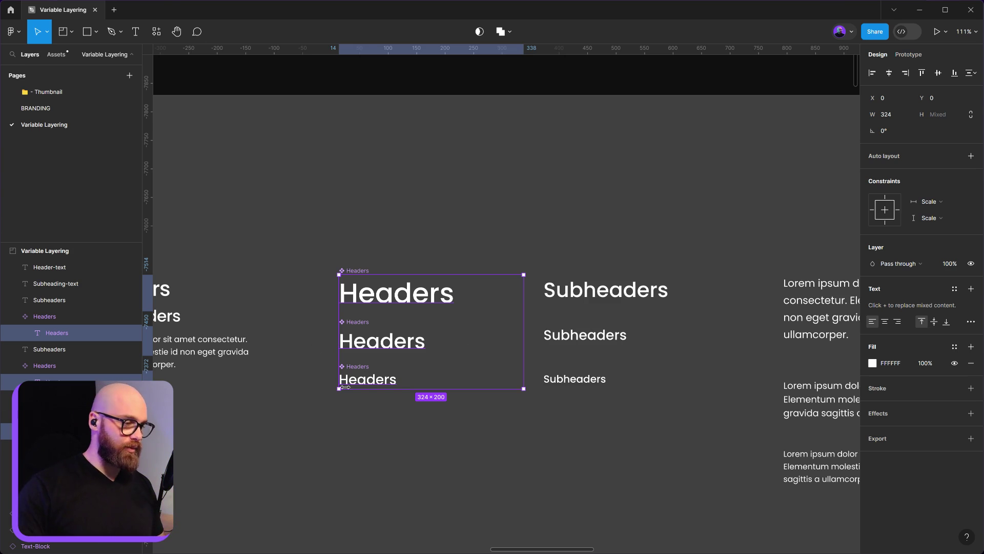
pyautogui.click(336, 449)
pyautogui.click(362, 290)
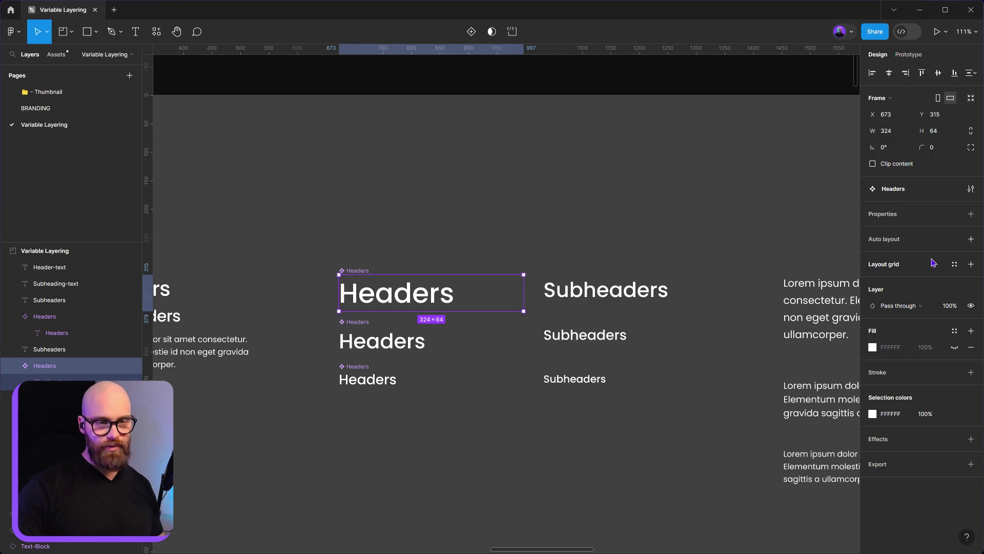
pyautogui.click(971, 239)
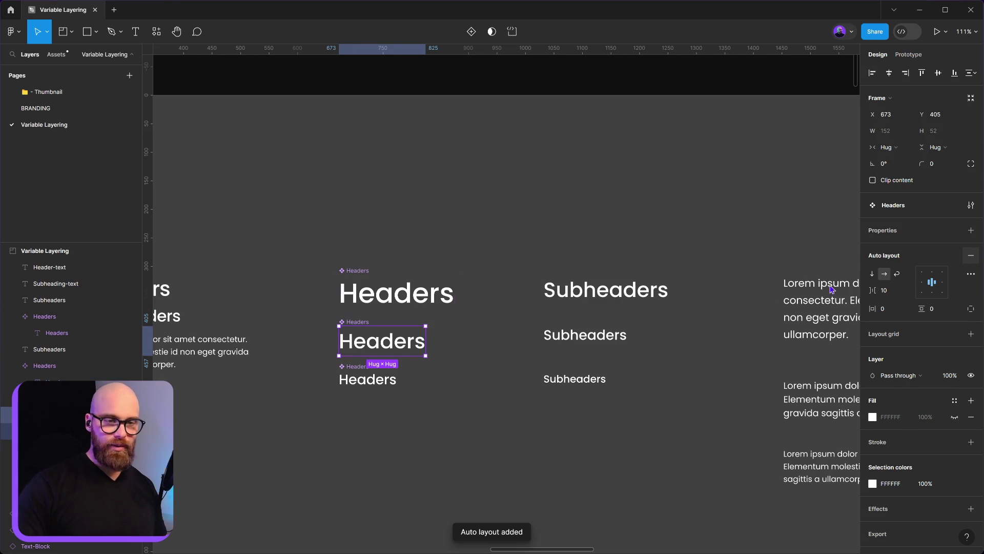
pyautogui.click(344, 376)
pyautogui.click(971, 244)
pyautogui.press('Escape')
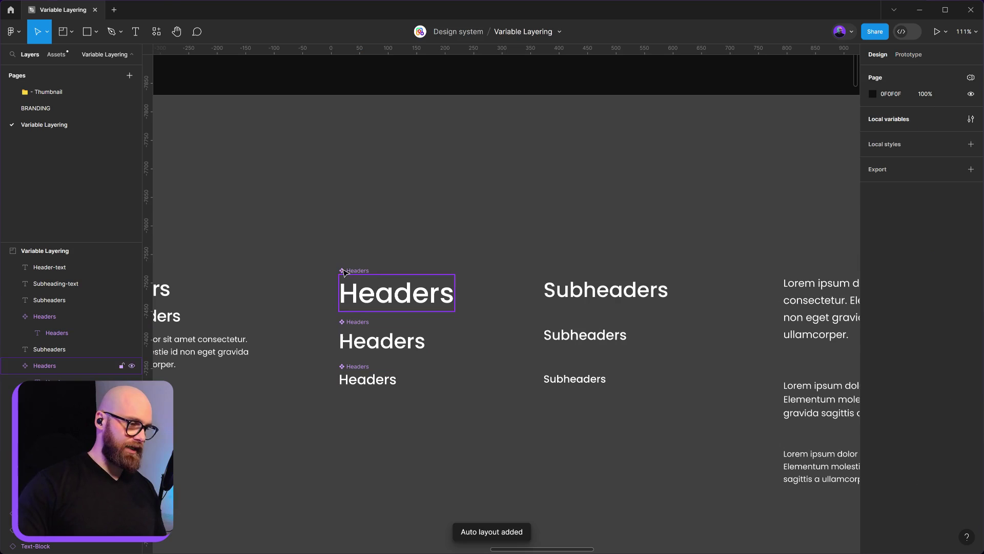
# Set the width of the three Headers text layers to Fill container.
pyautogui.moveTo(303, 236); pyautogui.dragTo(486, 476)
pyautogui.press('Return')
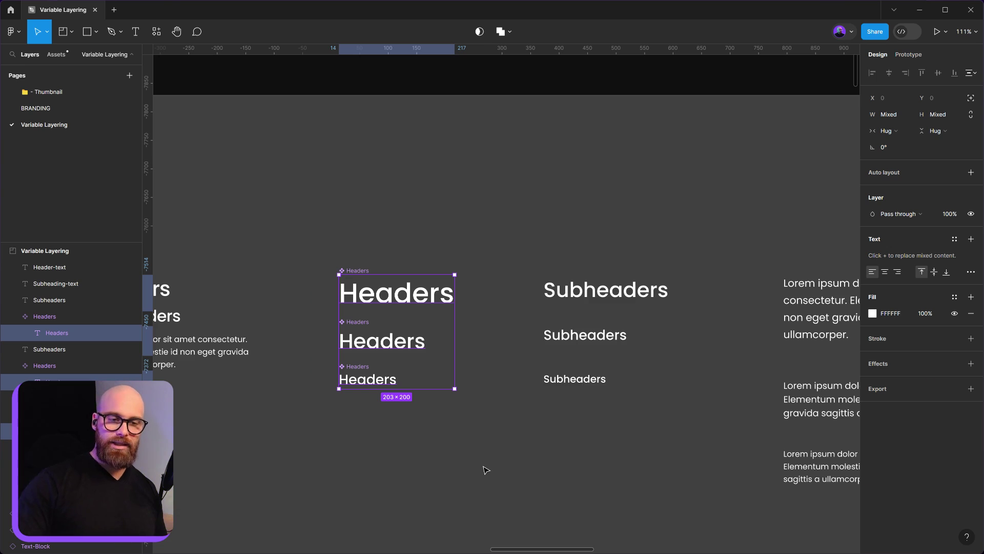
pyautogui.click(891, 134)
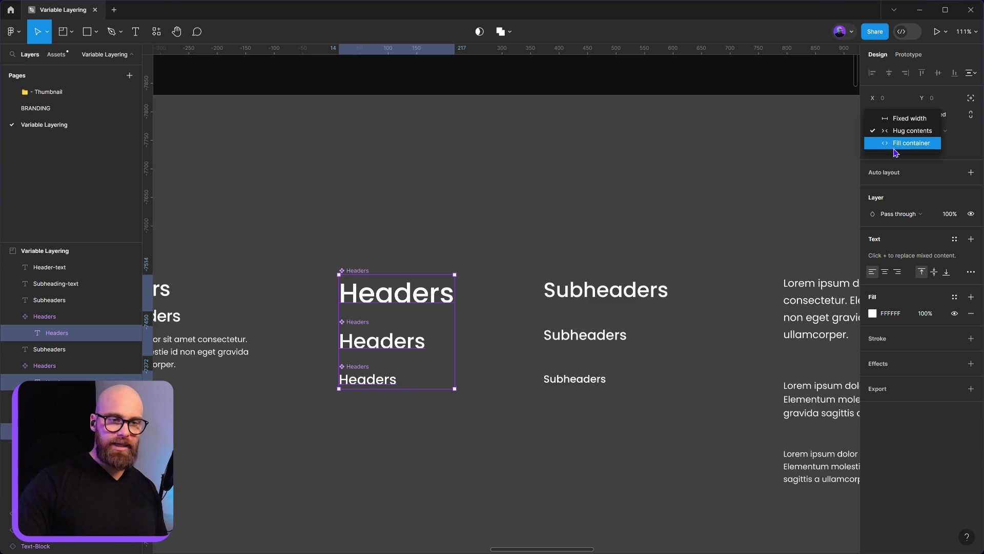
pyautogui.click(895, 142)
pyautogui.click(468, 215)
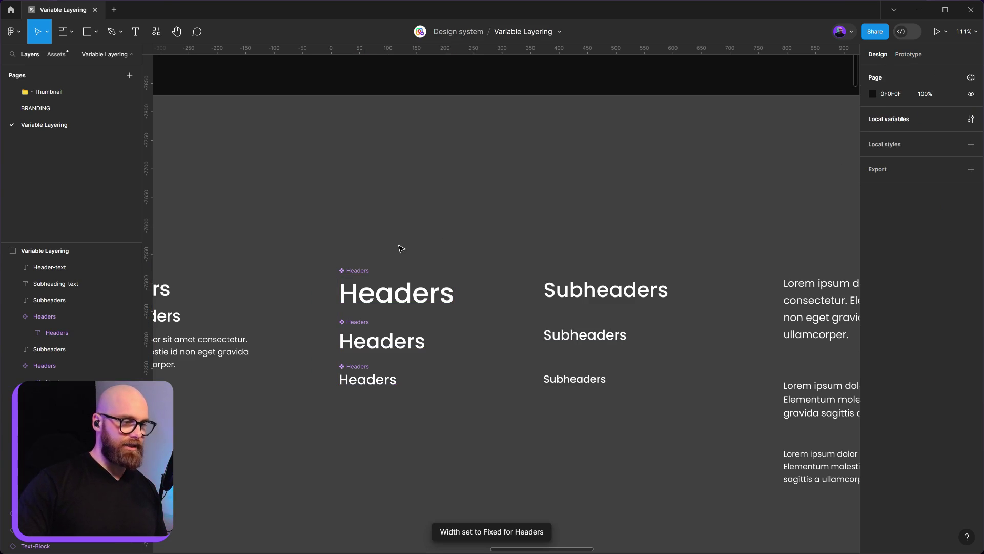
# Narrow the Headers components to test text wrapping, then undo the width change.
pyautogui.click(379, 279)
pyautogui.moveTo(324, 239); pyautogui.dragTo(458, 397)
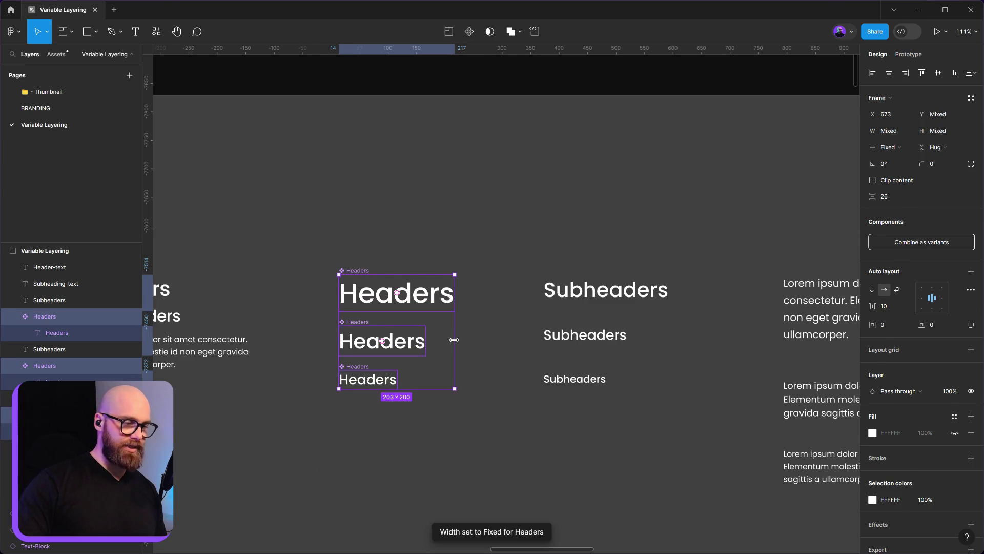
pyautogui.moveTo(454, 339); pyautogui.dragTo(427, 339)
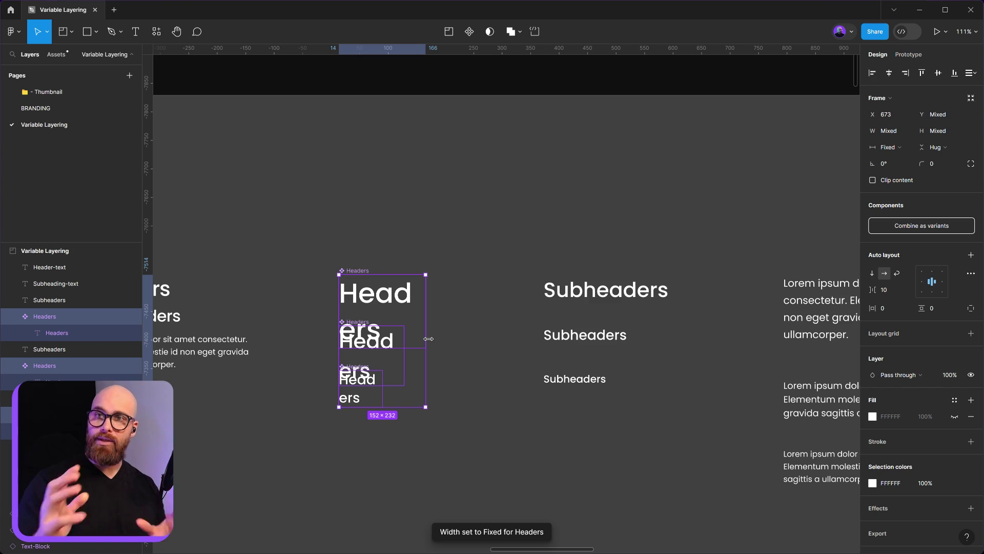
pyautogui.hotkey('ctrl', 'z')
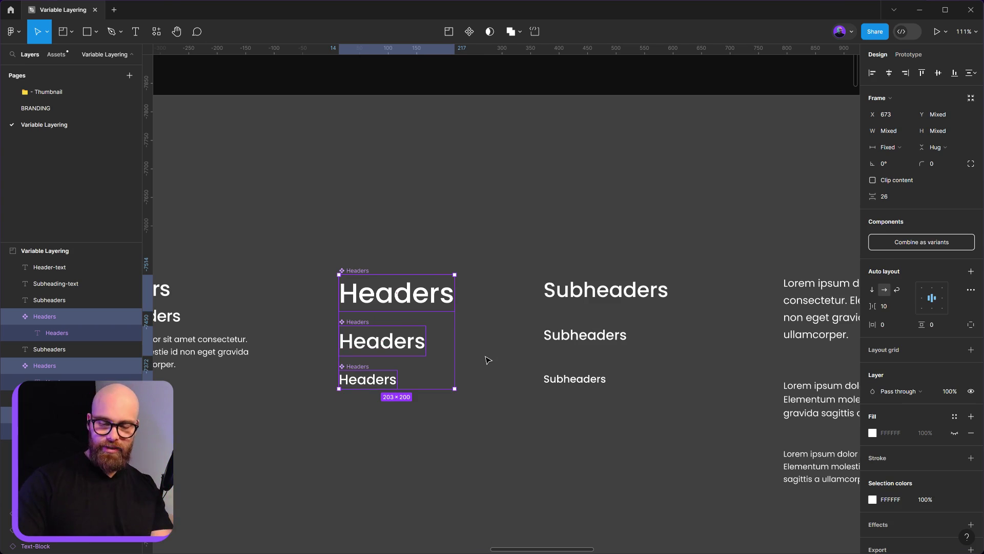
pyautogui.press('Return')
# Open Type settings from the Text section for the selected Headers text layers.
pyautogui.click(971, 273)
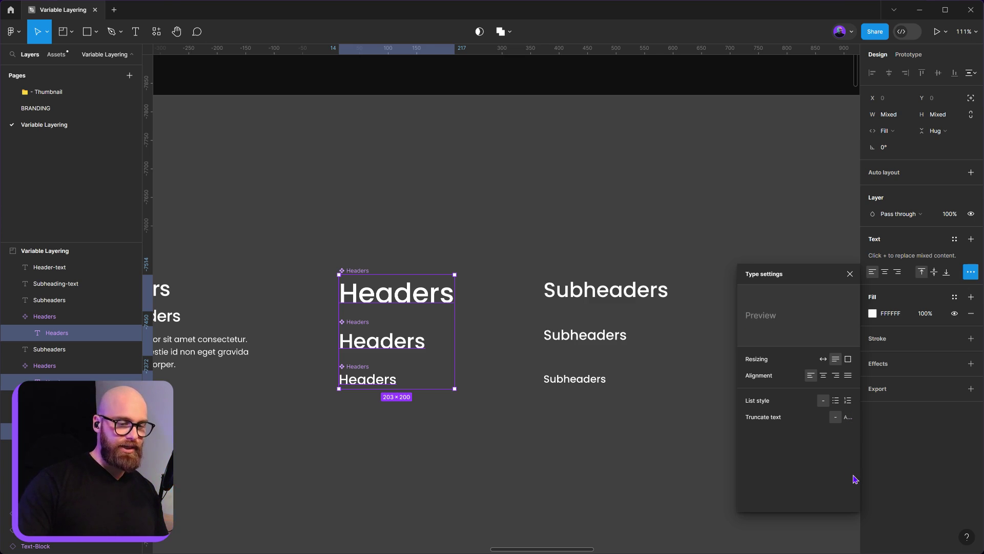
# Close Type settings and combine the three Headers components as variants.
pyautogui.click(850, 274)
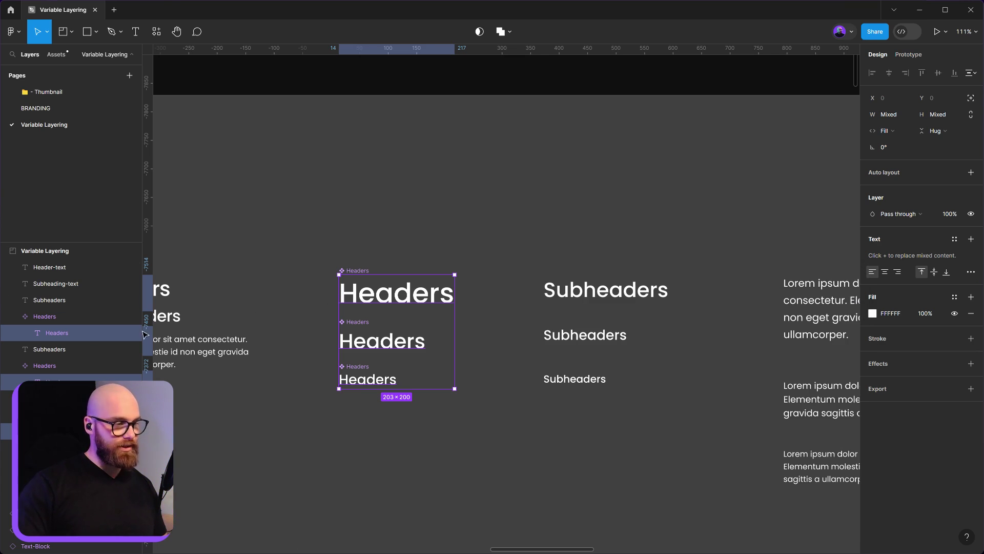
pyautogui.hotkey('shift', 'Return')
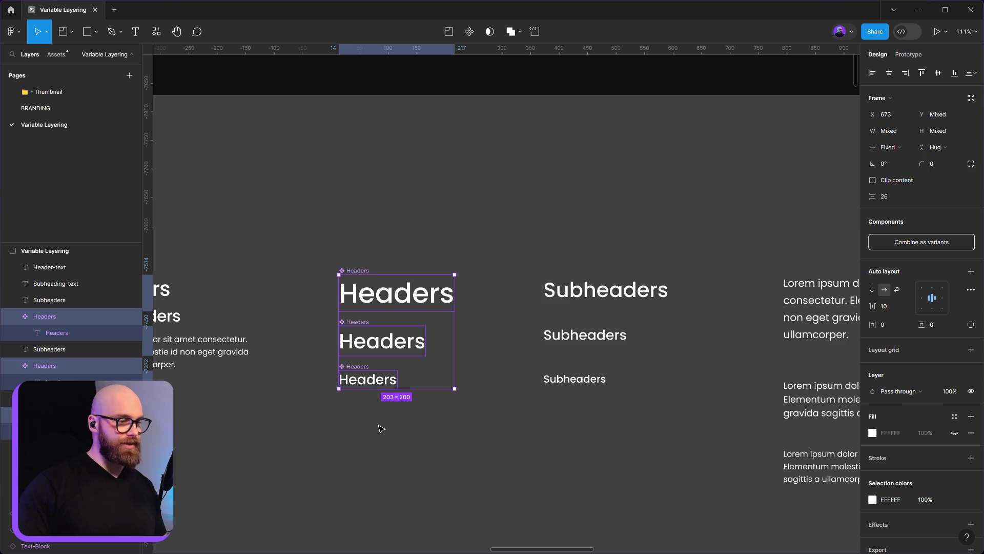
pyautogui.click(931, 242)
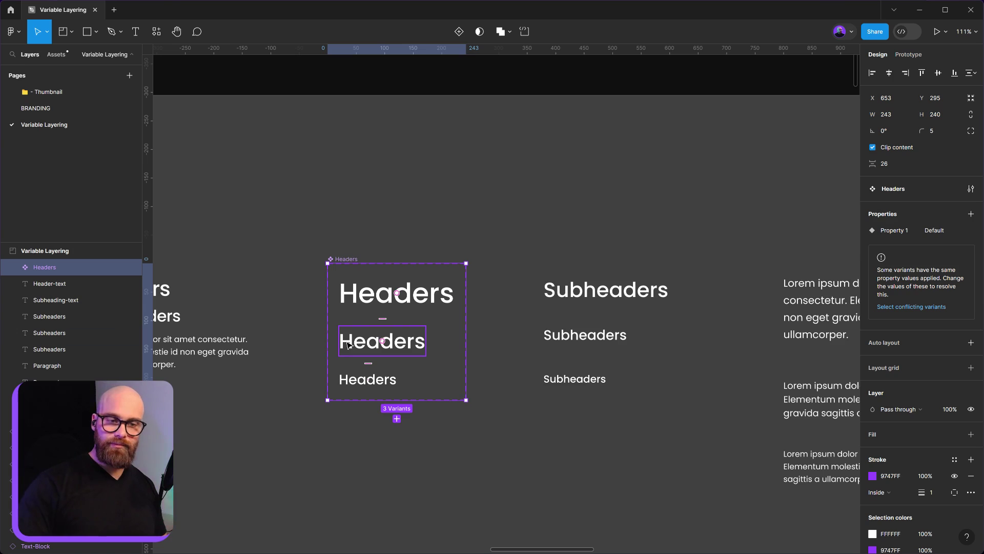
pyautogui.click(368, 299)
pyautogui.click(367, 340)
pyautogui.press('Tab')
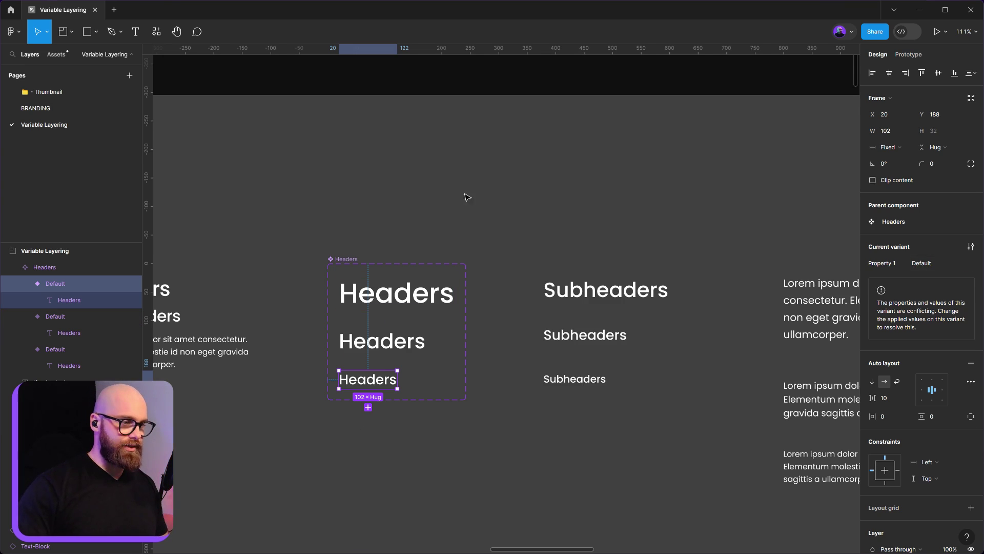
# Rename the Headers variant property from 'Property 1' to 'Size'.
pyautogui.press('Escape')
pyautogui.doubleClick(902, 231)
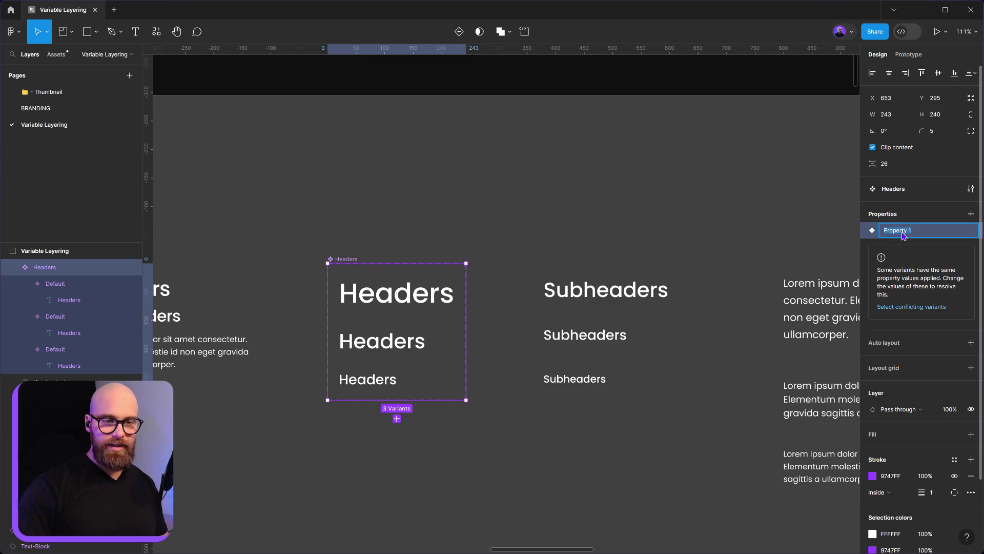
pyautogui.press('BackSpace')
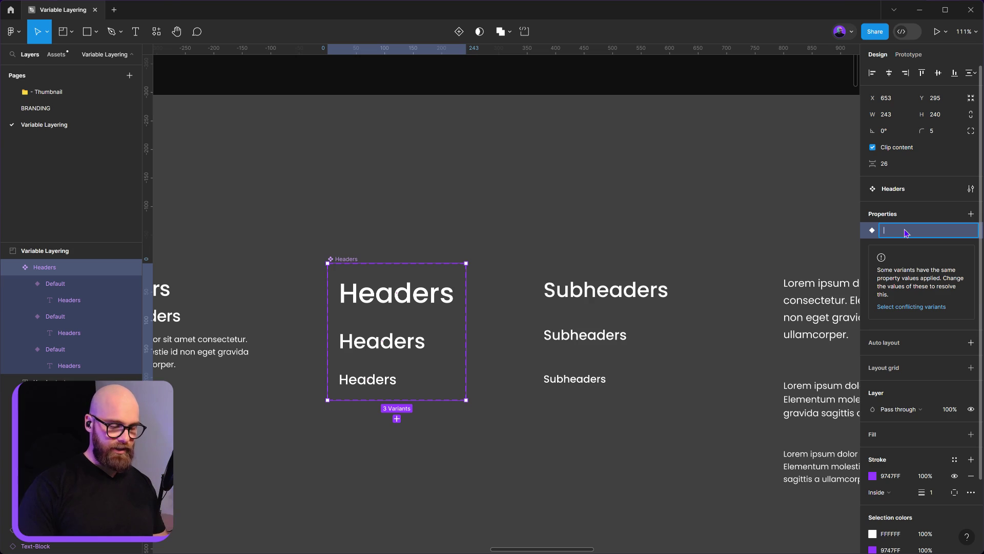
pyautogui.write('Size')
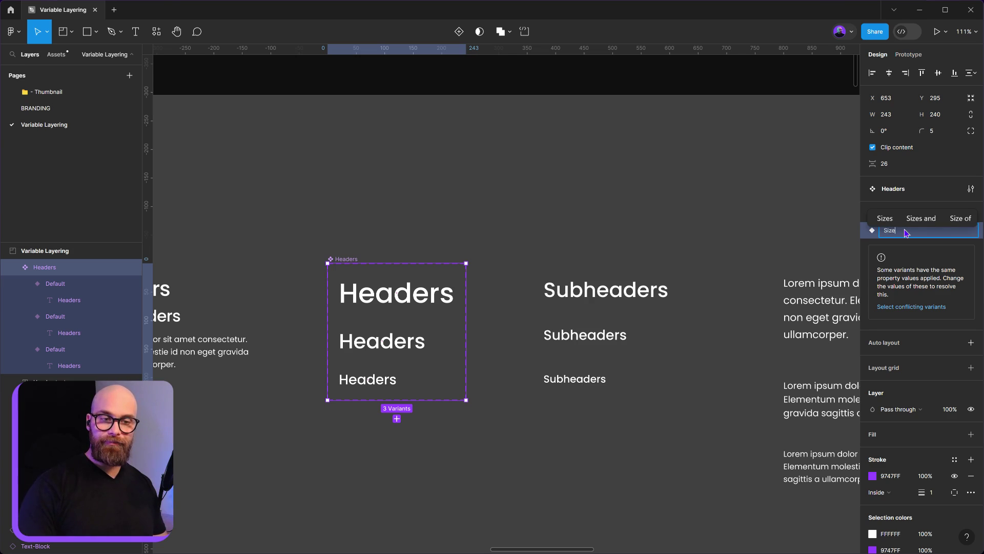
pyautogui.press('Return')
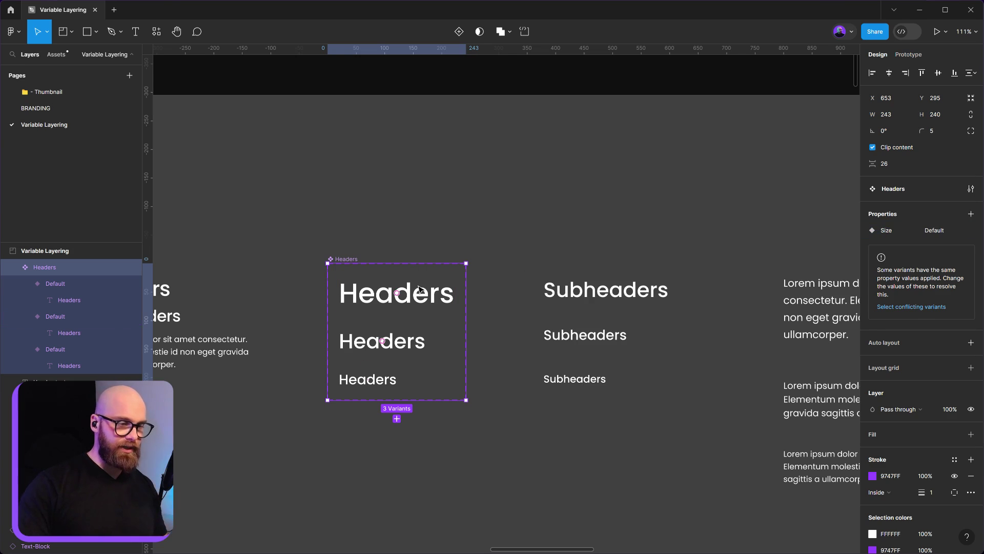
# Set the Size values of the top, middle and bottom variants to L, M and S.
pyautogui.click(420, 290)
pyautogui.click(923, 267)
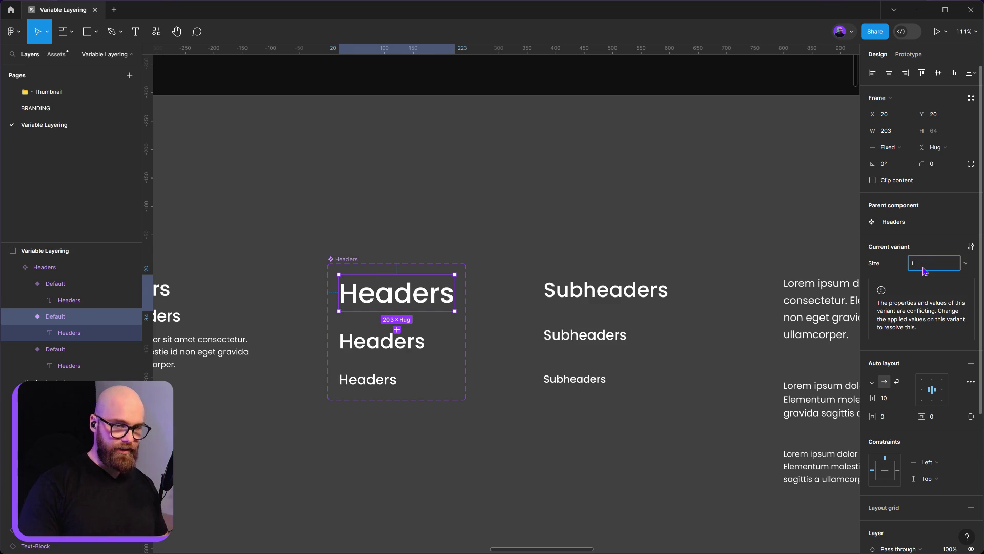
pyautogui.write('L')
pyautogui.click(509, 203)
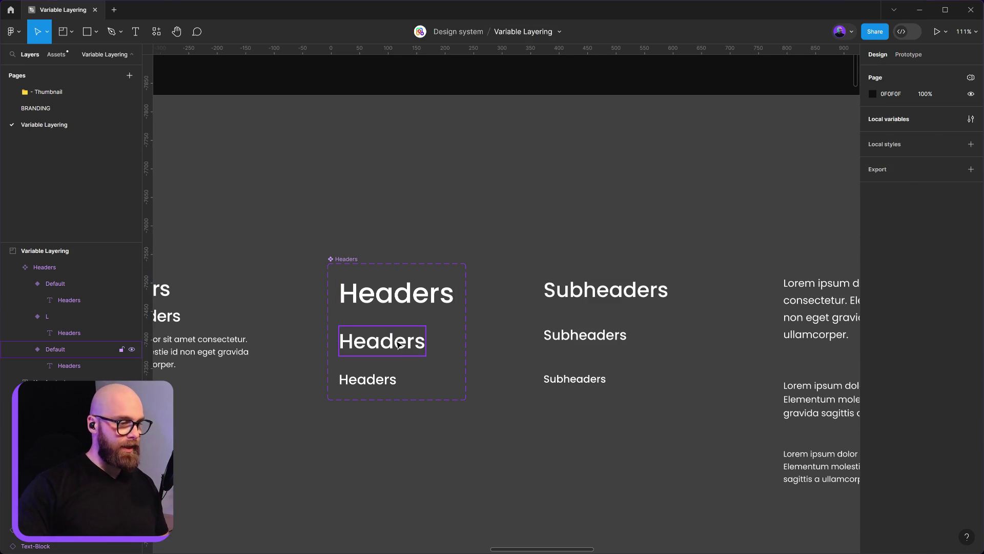
pyautogui.click(400, 342)
pyautogui.click(927, 265)
pyautogui.write('M')
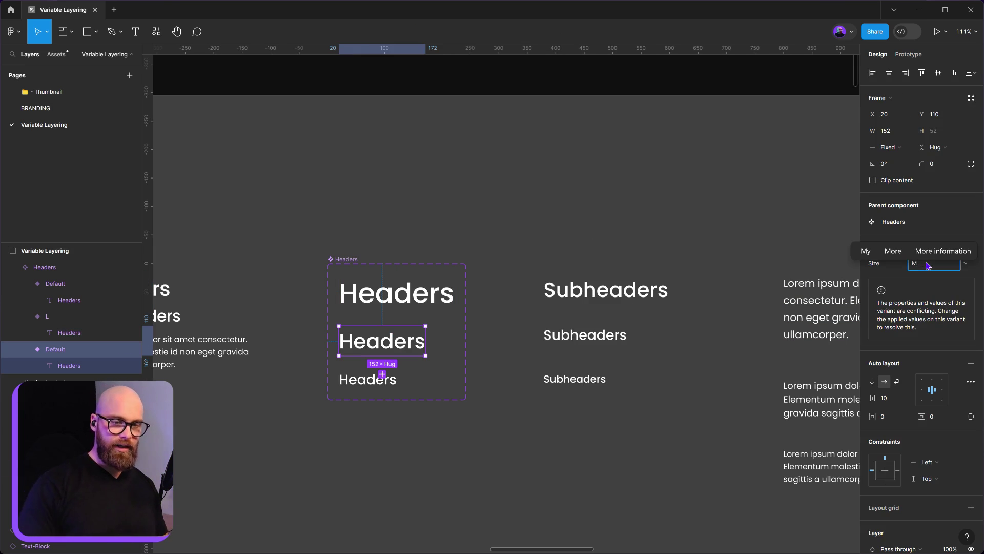
pyautogui.click(719, 248)
pyautogui.click(368, 379)
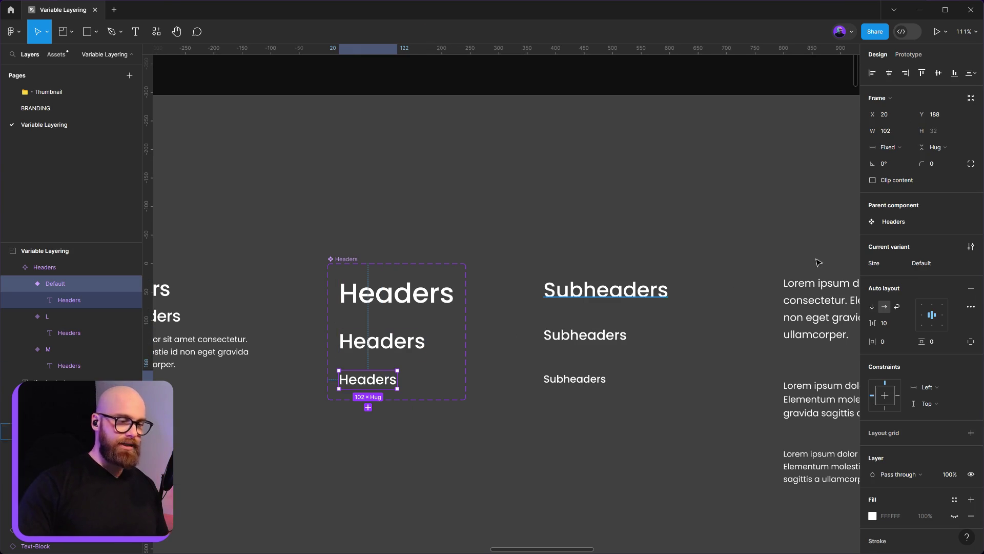
pyautogui.click(927, 265)
pyautogui.write('S')
pyautogui.click(689, 219)
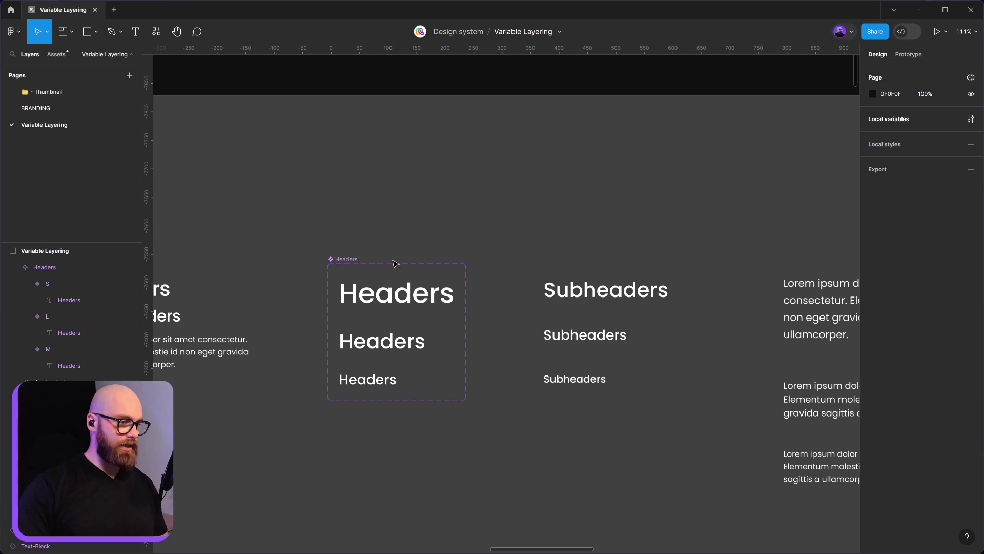
# Check that the variants show Size values L, M and S.
pyautogui.click(377, 263)
pyautogui.click(359, 279)
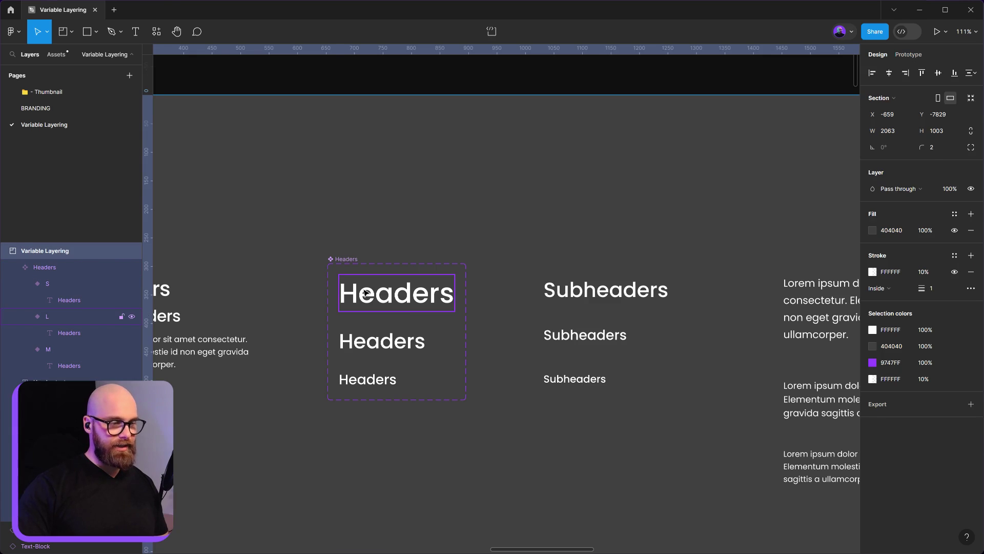
pyautogui.click(382, 333)
pyautogui.click(367, 379)
pyautogui.click(528, 455)
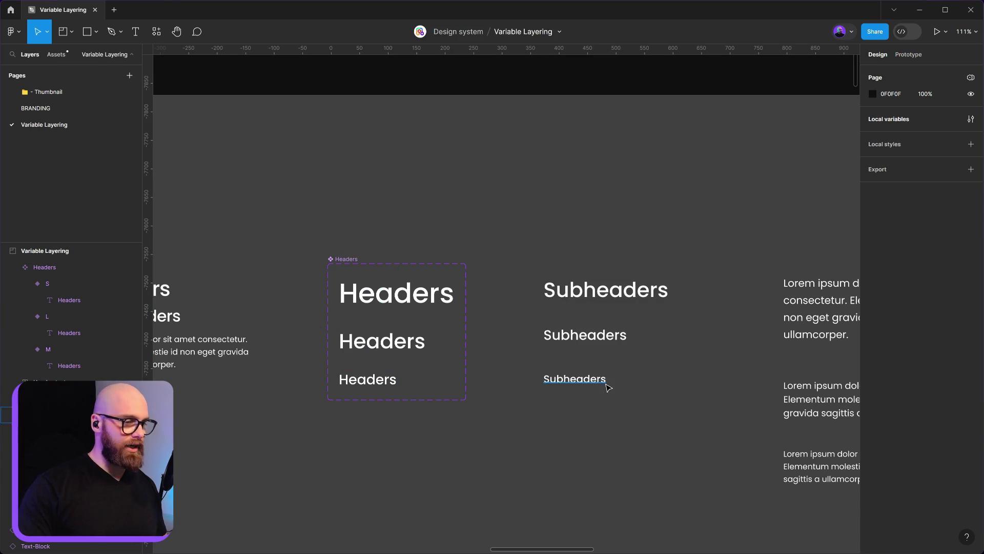
# Turn the Subheaders texts into separate components, including the bottom one.
pyautogui.click(619, 296)
pyautogui.rightClick(619, 296)
pyautogui.moveTo(617, 293)
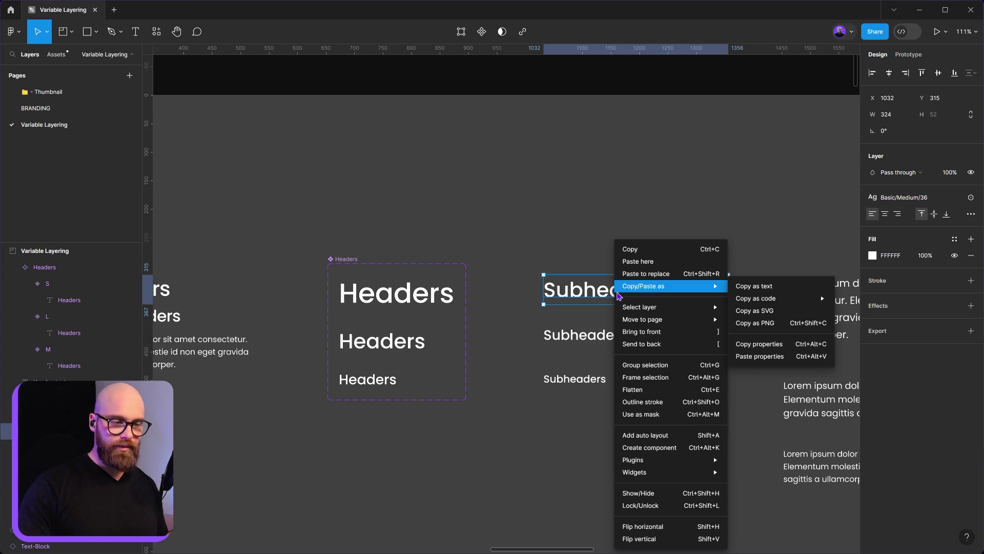
pyautogui.click(570, 338)
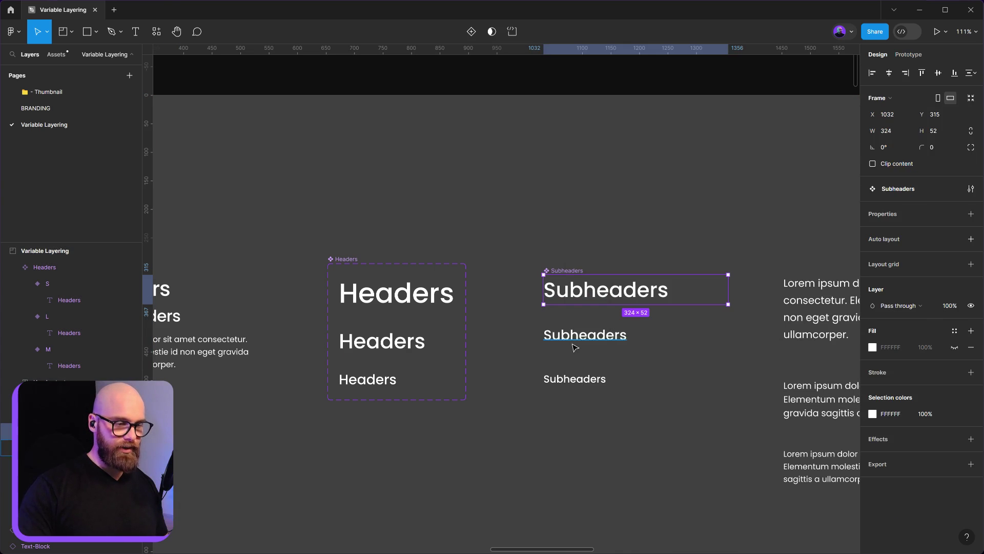
pyautogui.rightClick(570, 337)
pyautogui.moveTo(611, 458)
pyautogui.press('Escape')
pyautogui.rightClick(577, 395)
pyautogui.press('Escape')
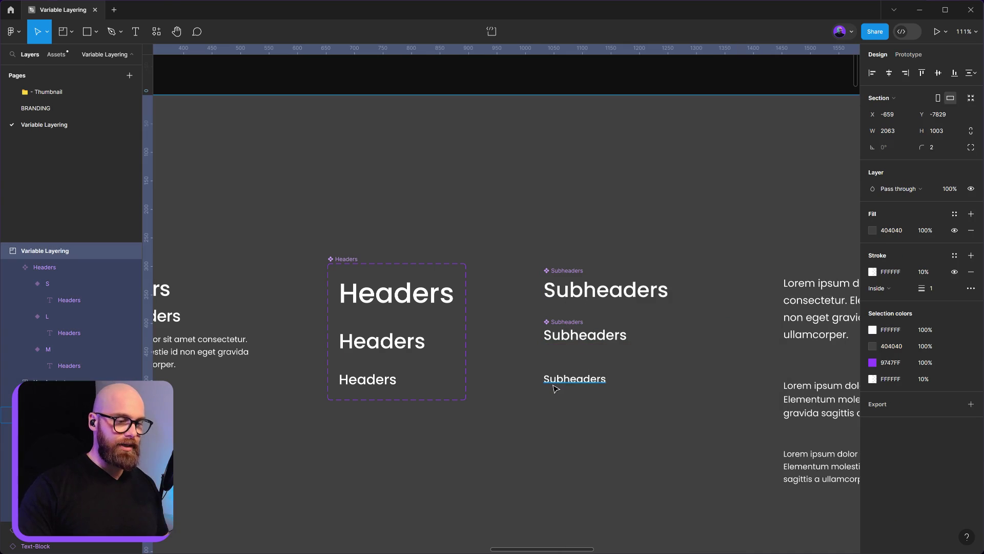
pyautogui.rightClick(555, 385)
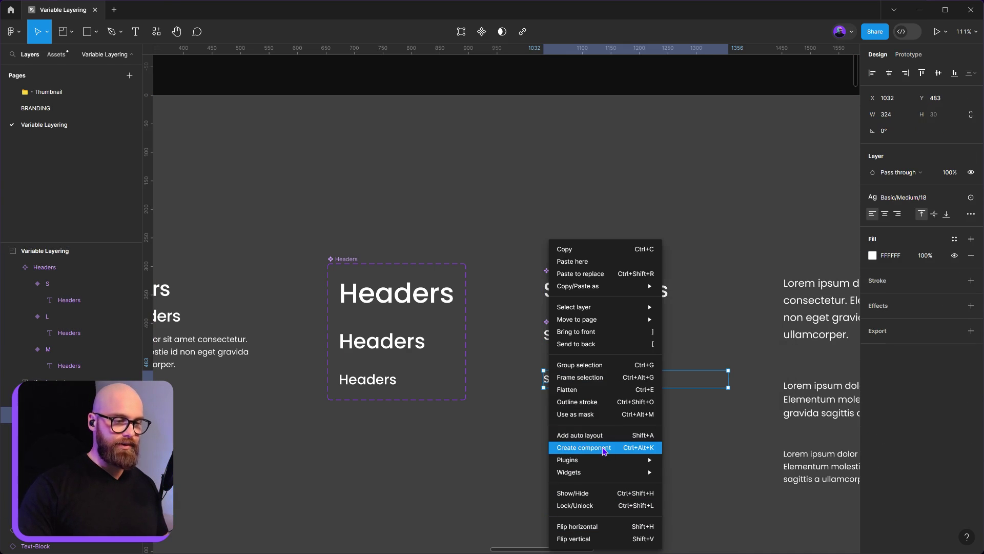
pyautogui.click(605, 448)
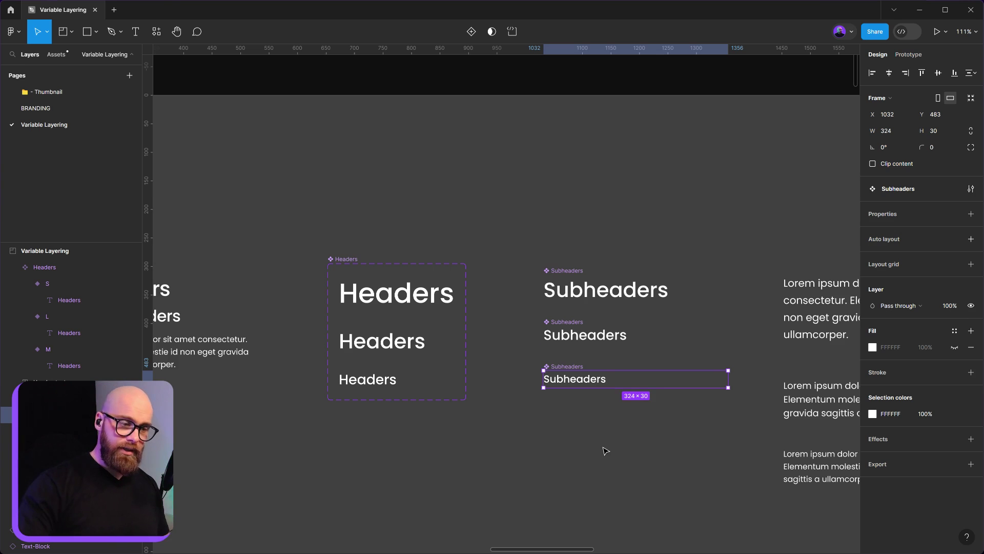
# Add auto layout to the first, second and third Subheaders components.
pyautogui.moveTo(500, 219); pyautogui.dragTo(732, 428)
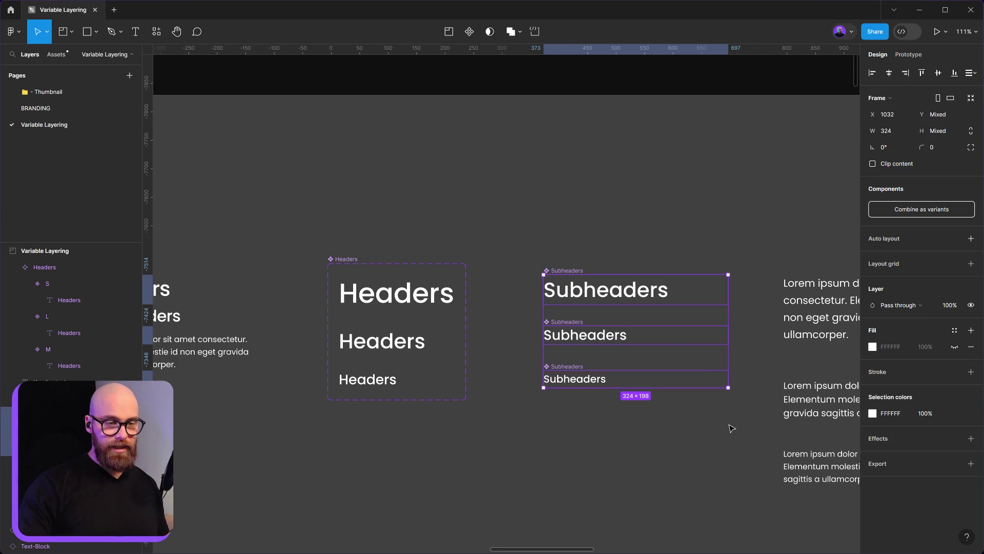
pyautogui.click(671, 290)
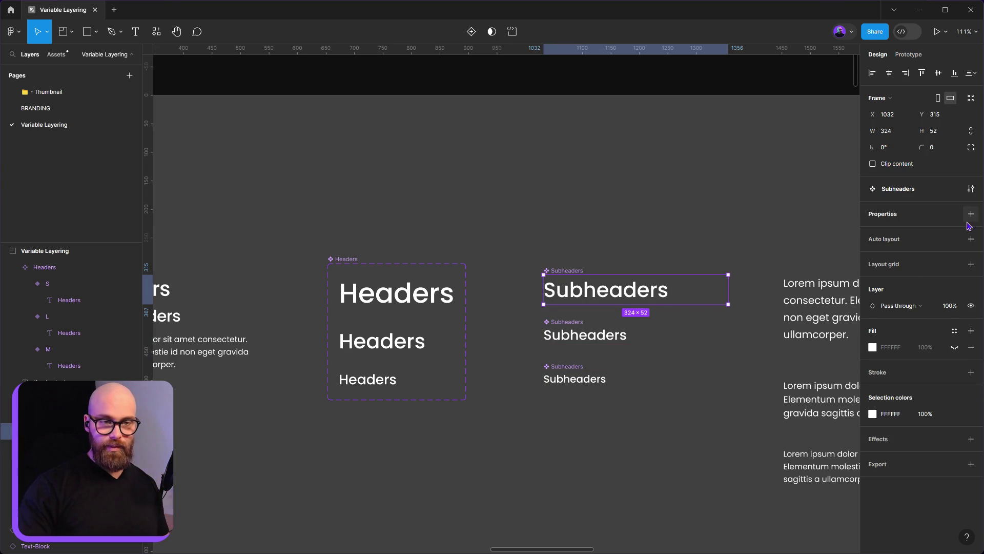
pyautogui.click(970, 240)
pyautogui.press('Tab')
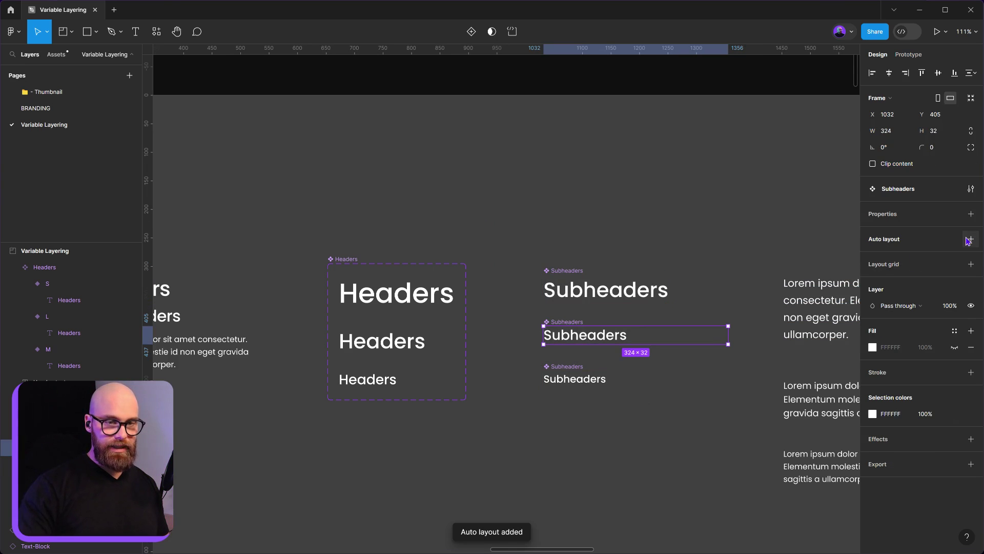
pyautogui.click(970, 240)
pyautogui.click(676, 377)
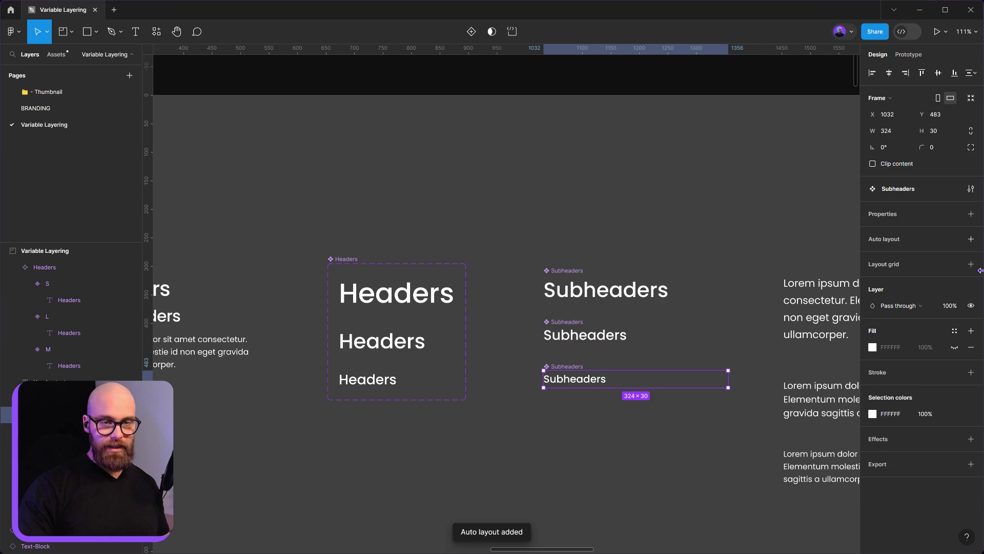
pyautogui.click(970, 239)
pyautogui.click(497, 254)
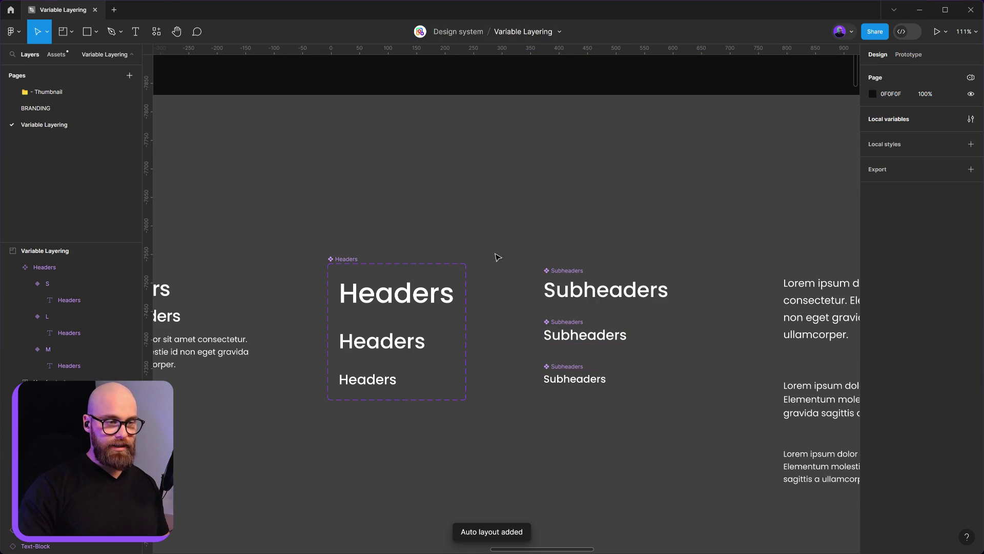
pyautogui.moveTo(503, 239); pyautogui.dragTo(691, 458)
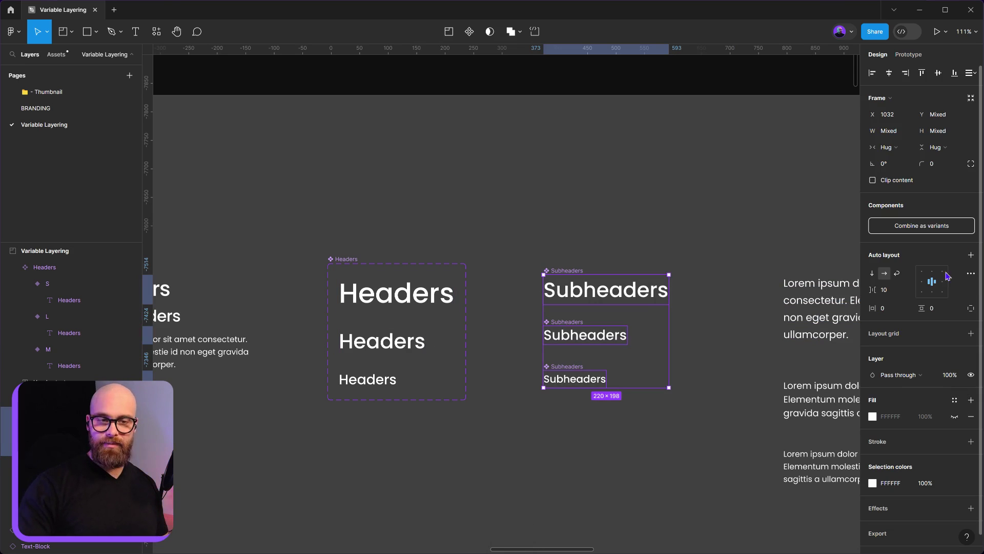
# Align Subheaders content left-centre, then test stretching the bottom one's height and undo it.
pyautogui.click(925, 287)
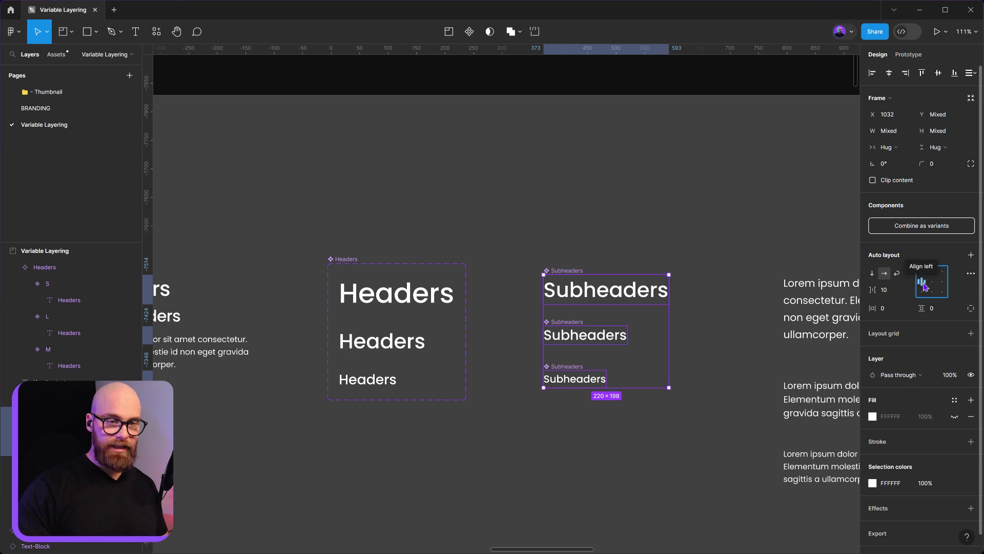
pyautogui.click(921, 273)
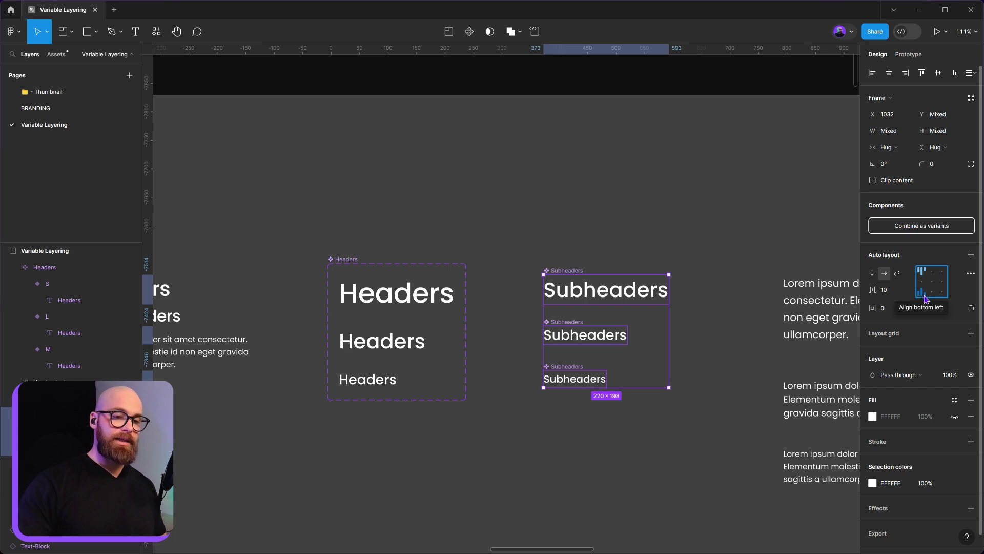
pyautogui.click(921, 284)
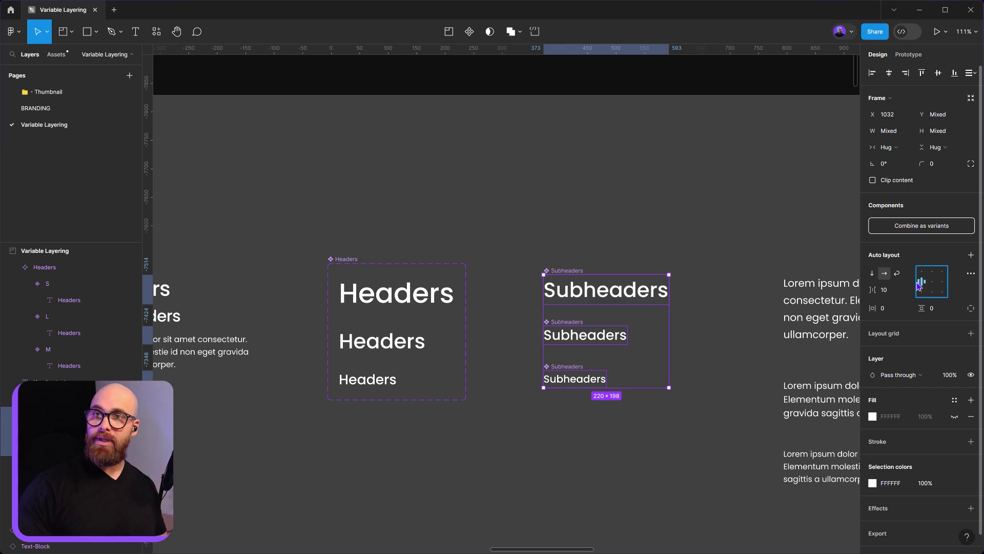
pyautogui.click(583, 385)
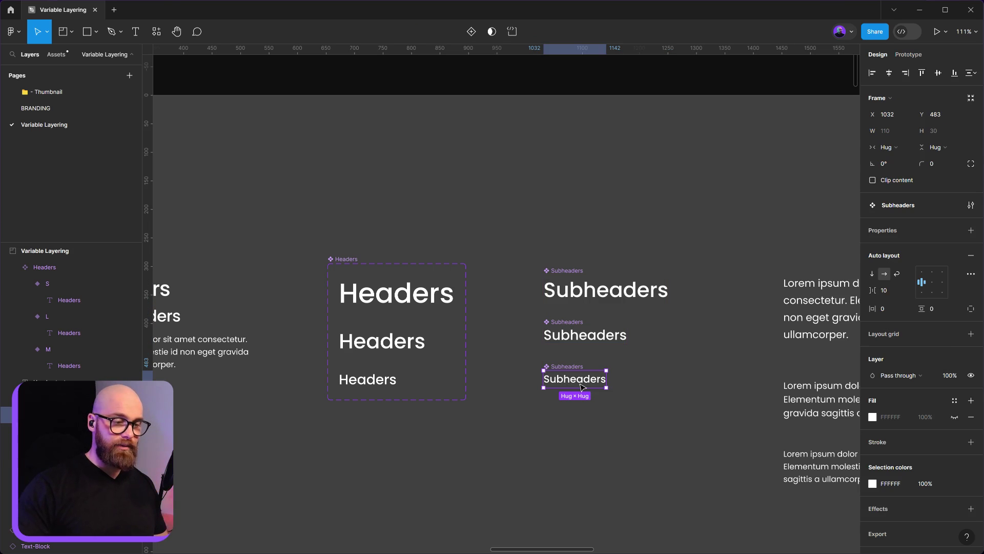
pyautogui.moveTo(582, 387); pyautogui.dragTo(597, 498)
pyautogui.hotkey('ctrl', 'z')
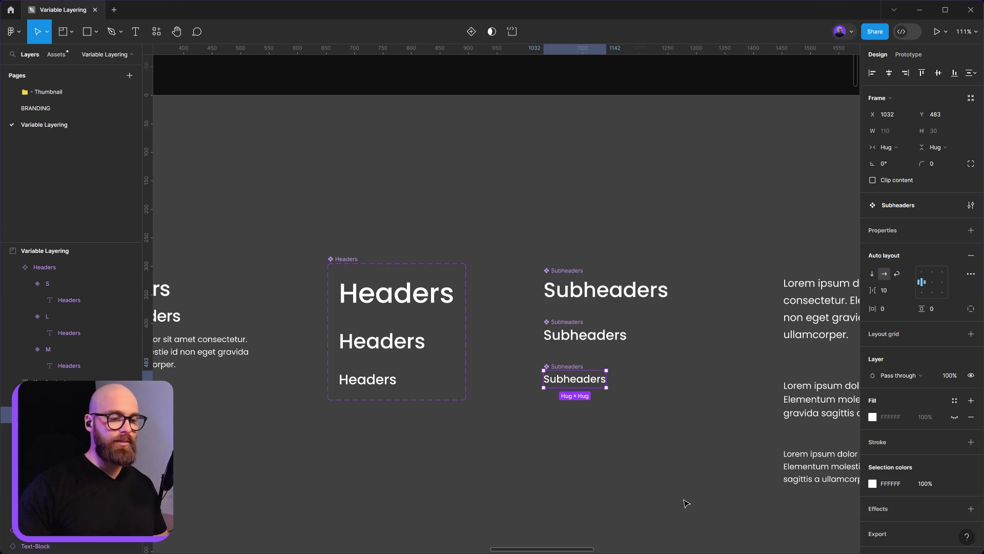
# Check the item spacing of the L, M and S Headers variants.
pyautogui.click(505, 484)
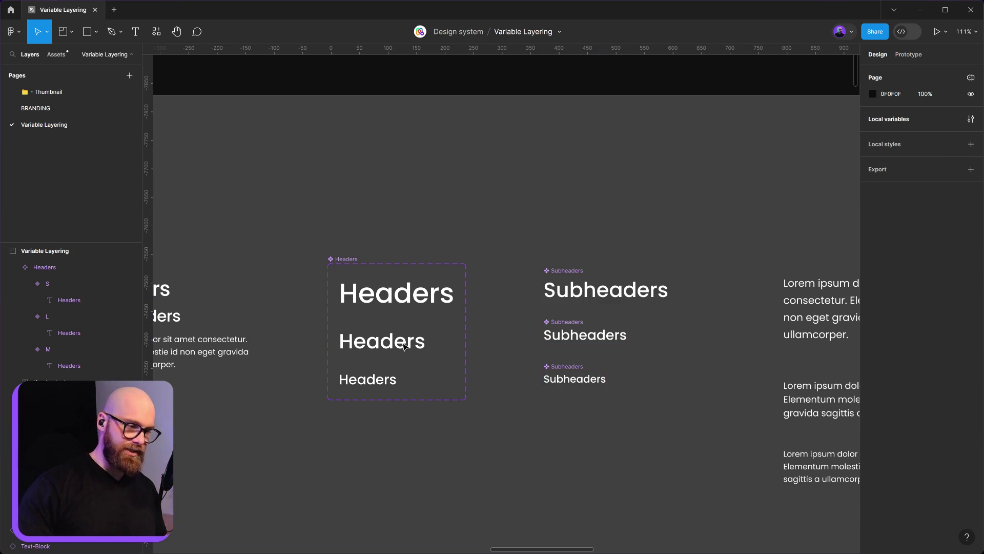
pyautogui.click(390, 297)
pyautogui.keyDown('shift'); pyautogui.click(383, 341); pyautogui.keyUp('shift')
pyautogui.keyDown('shift'); pyautogui.click(361, 379); pyautogui.keyUp('shift')
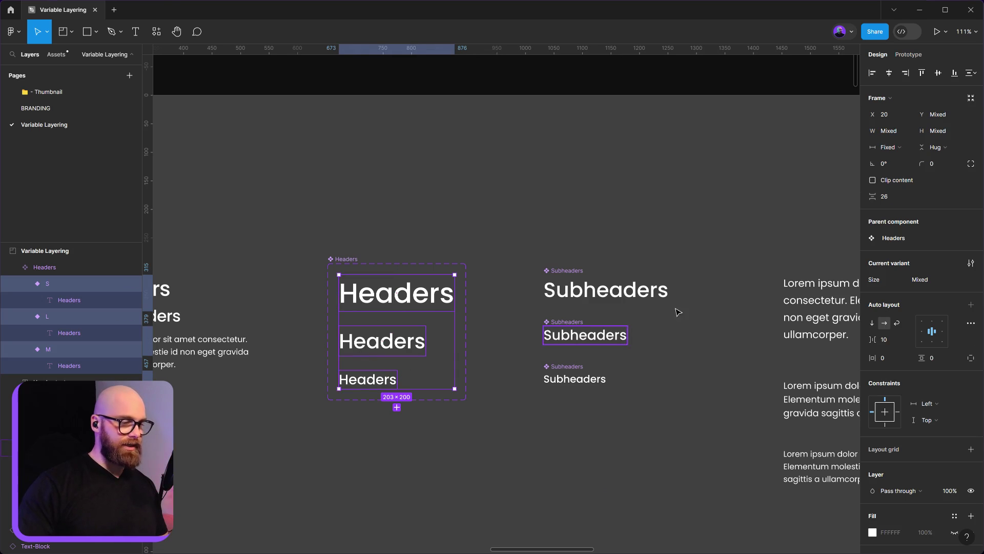
pyautogui.click(895, 342)
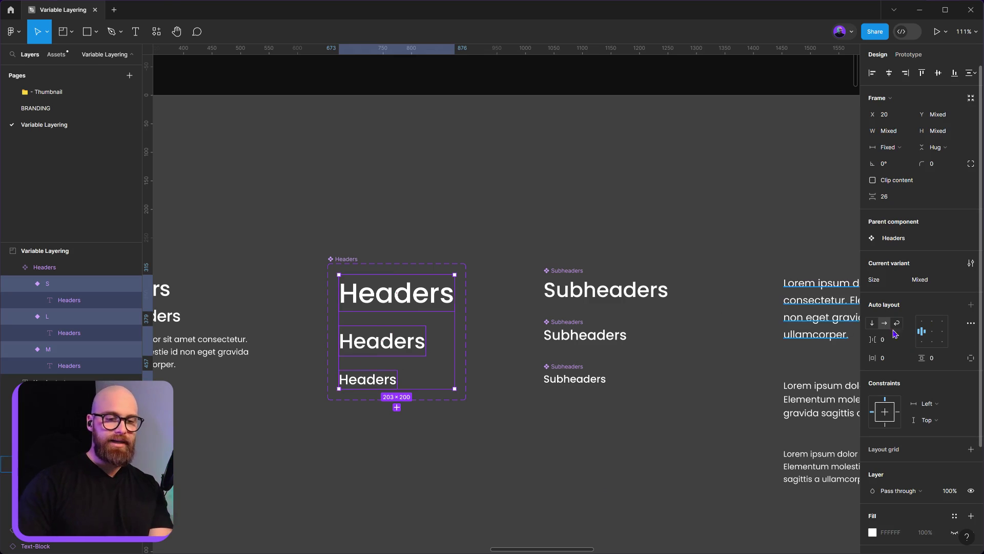
pyautogui.click(523, 271)
# Set the auto layout gap of the three Subheaders components to 0.
pyautogui.moveTo(661, 410); pyautogui.dragTo(662, 410)
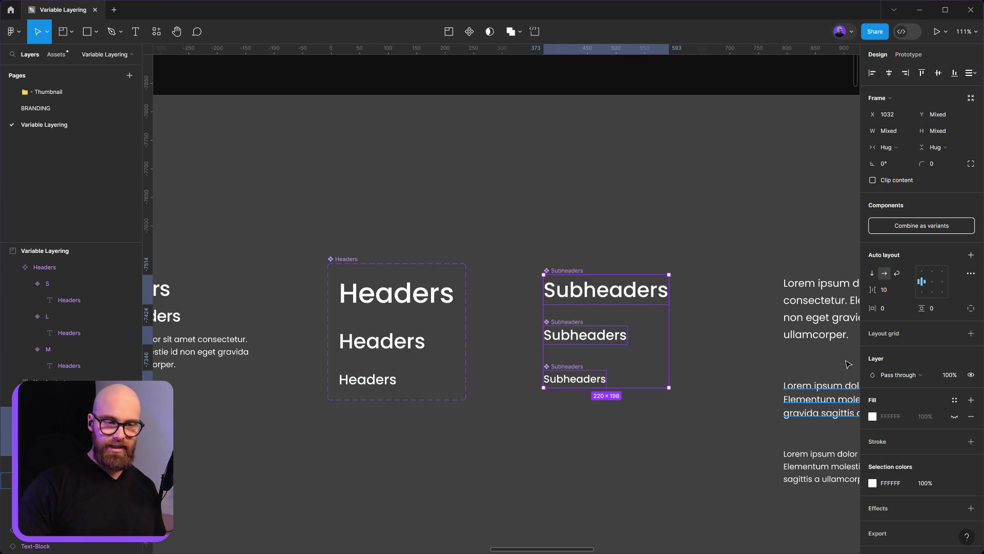
pyautogui.click(892, 291)
pyautogui.click(617, 238)
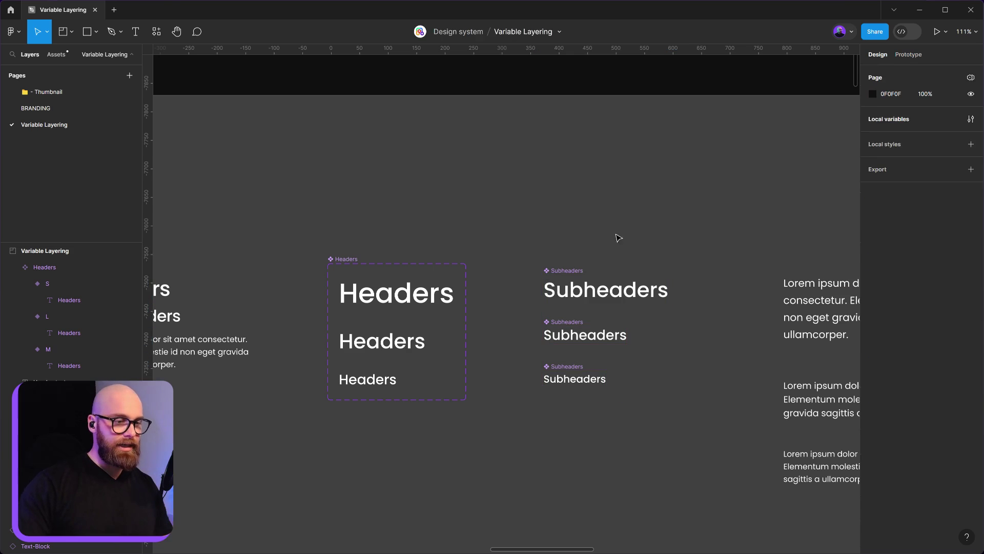
pyautogui.moveTo(617, 237); pyautogui.dragTo(717, 436)
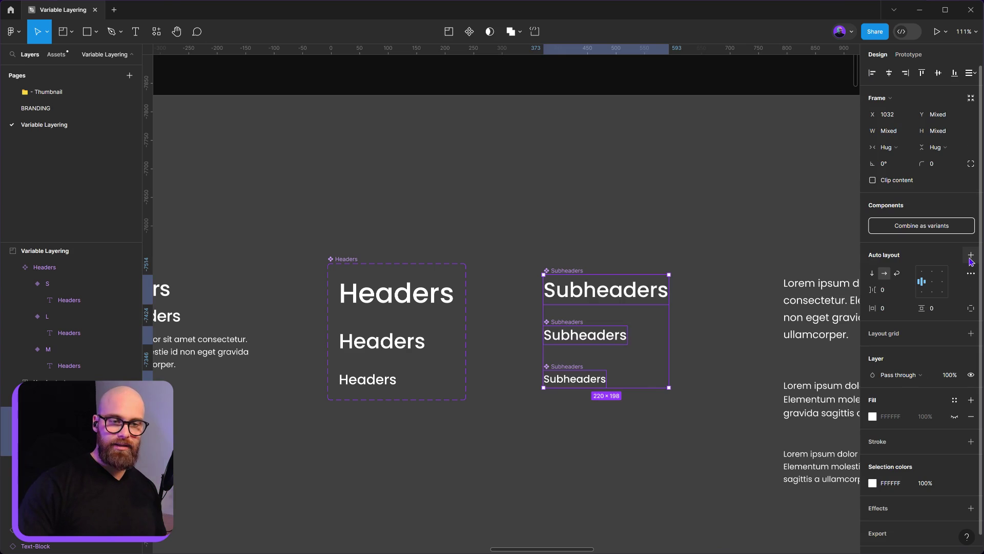
# Combine the three Subheaders components as variants and rename Property 1 to Sizes.
pyautogui.click(917, 229)
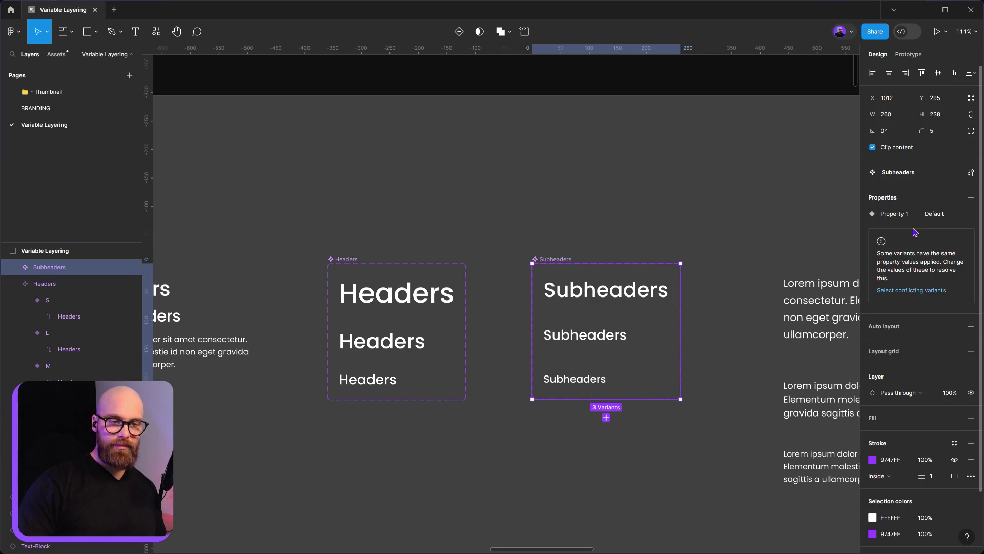
pyautogui.click(290, 303)
pyautogui.click(358, 260)
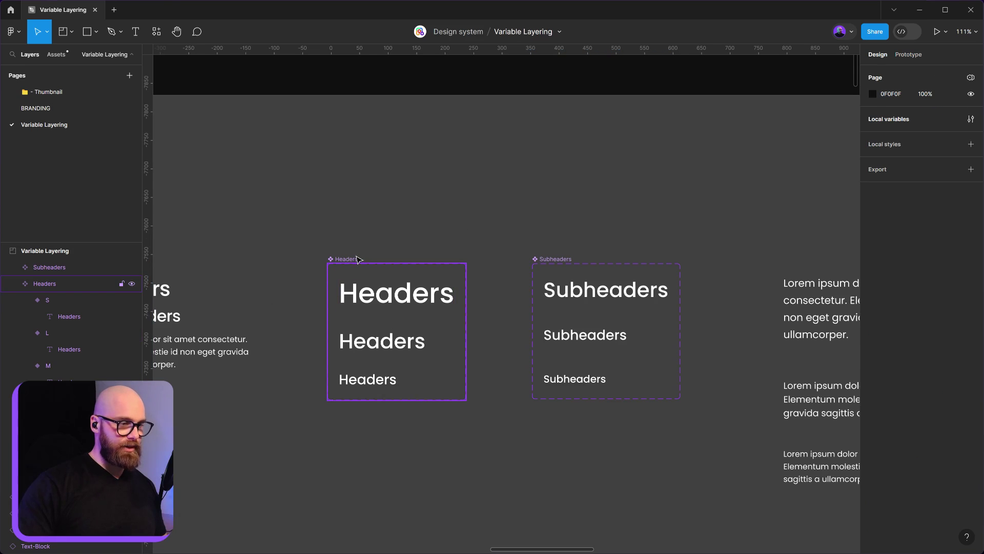
pyautogui.click(357, 259)
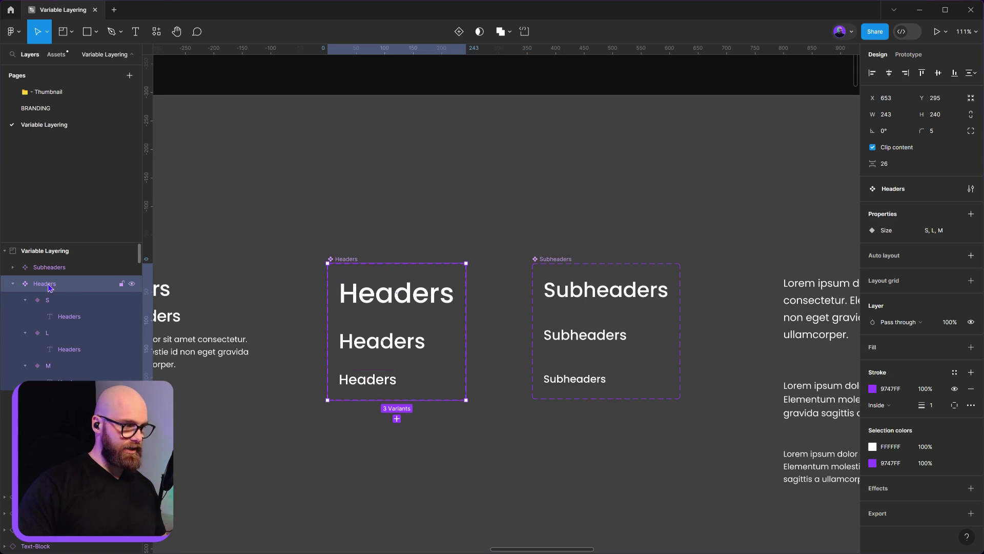
pyautogui.click(615, 243)
pyautogui.click(551, 259)
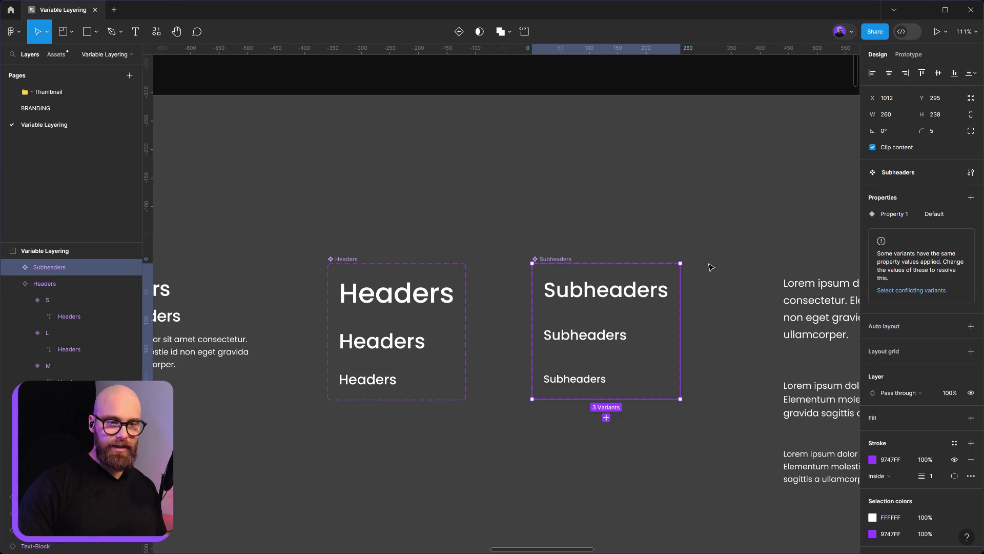
pyautogui.doubleClick(898, 215)
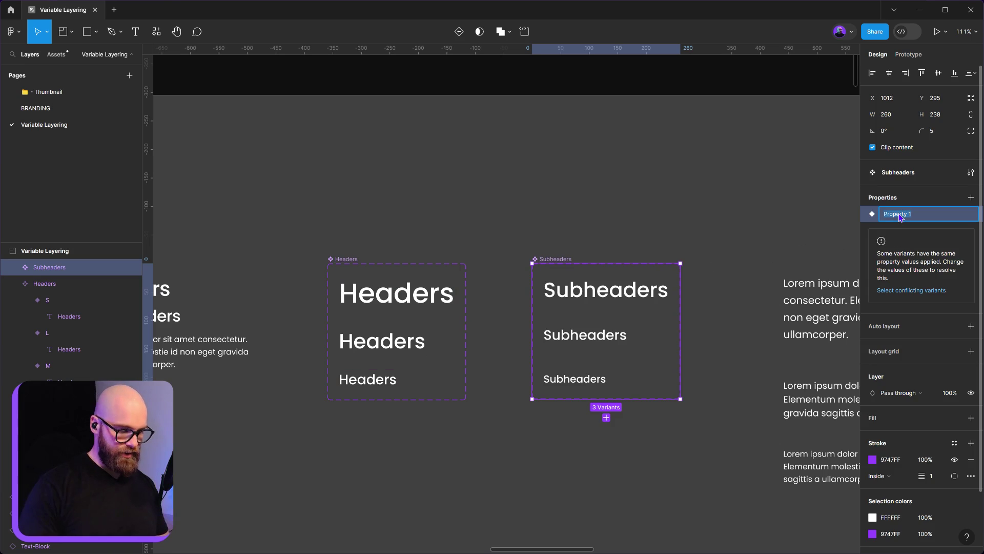
pyautogui.write('Sizes')
pyautogui.press('Return')
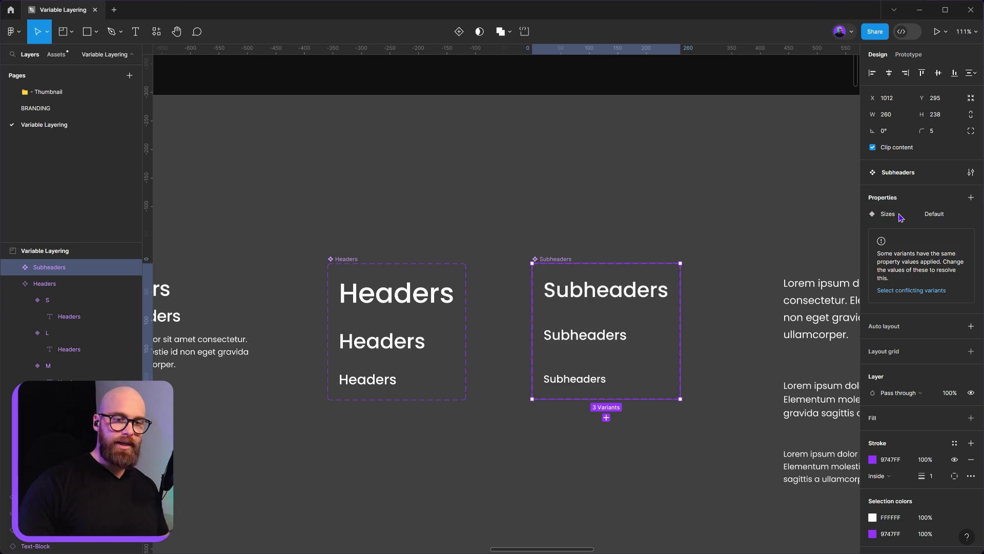
# Set the top, middle and bottom Subheaders variants' Sizes values to L, M and S.
pyautogui.click(566, 292)
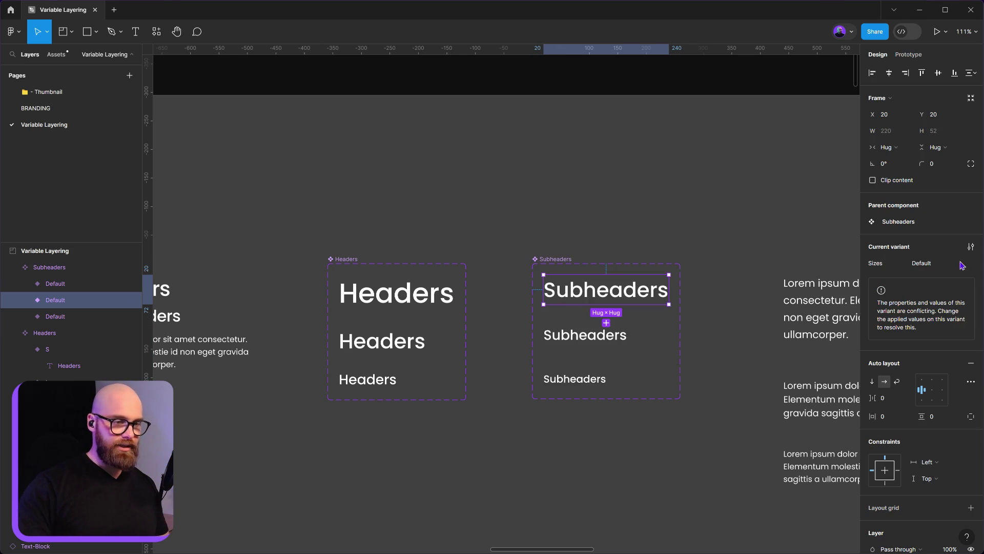
pyautogui.click(932, 264)
pyautogui.write('L')
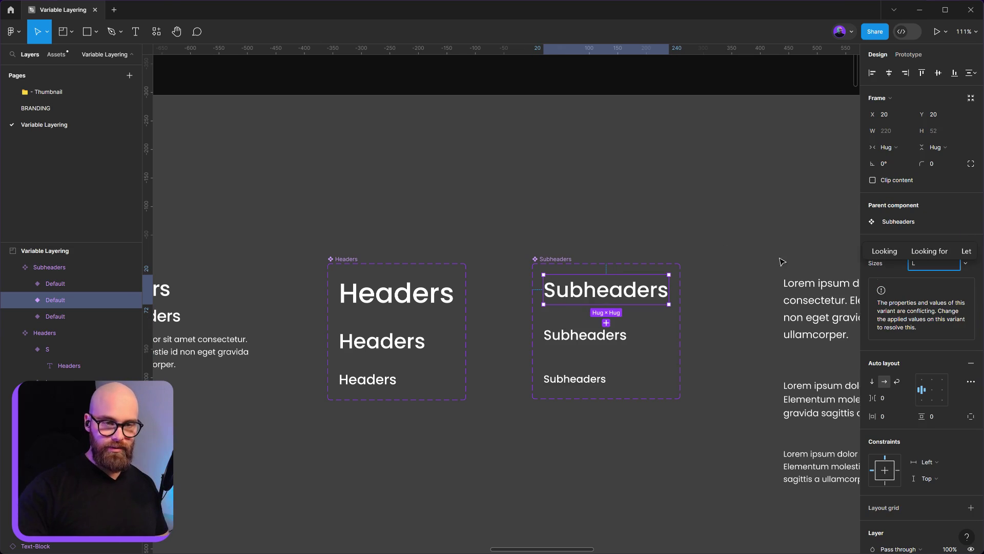
pyautogui.press('Return')
pyautogui.click(585, 334)
pyautogui.click(938, 267)
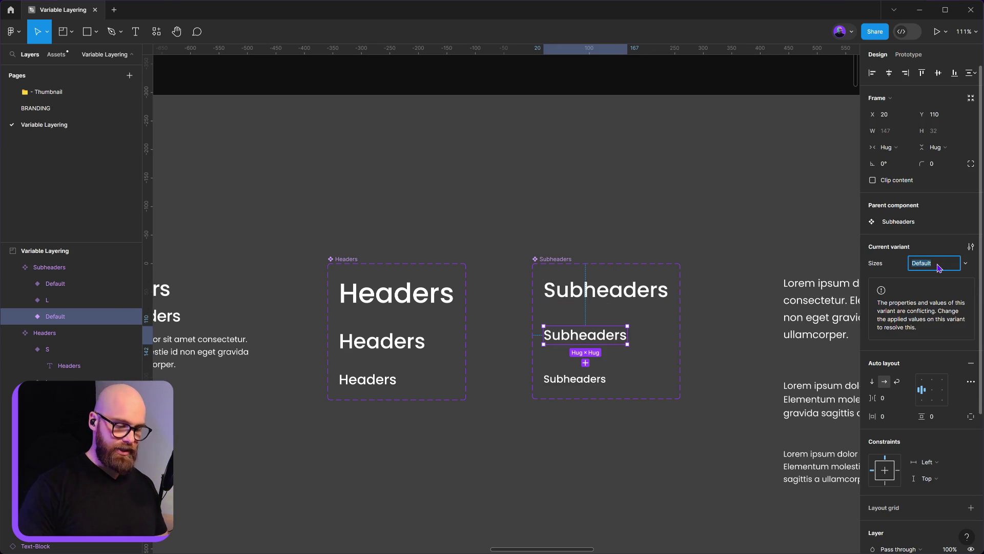
pyautogui.write('M')
pyautogui.press('Return')
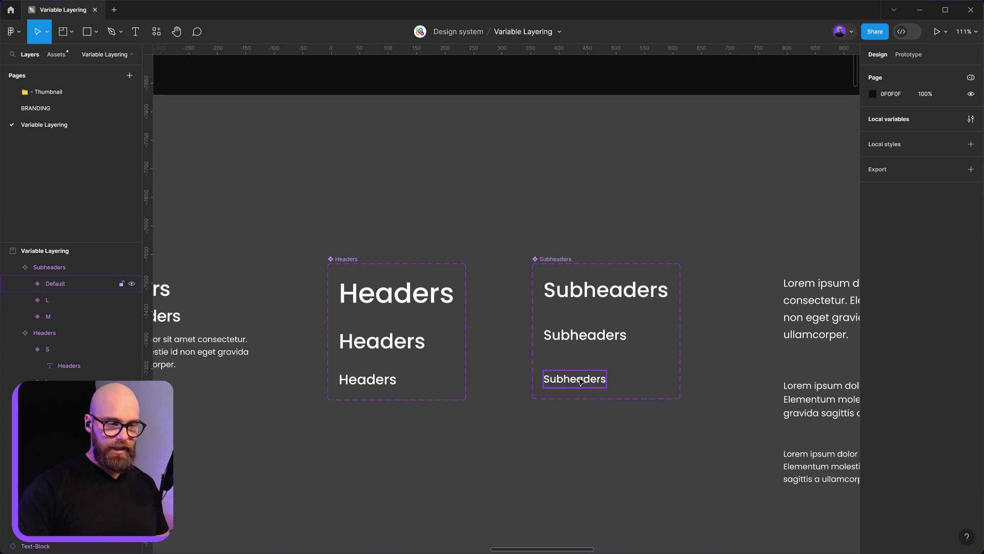
pyautogui.click(574, 378)
pyautogui.click(922, 263)
pyautogui.write('S')
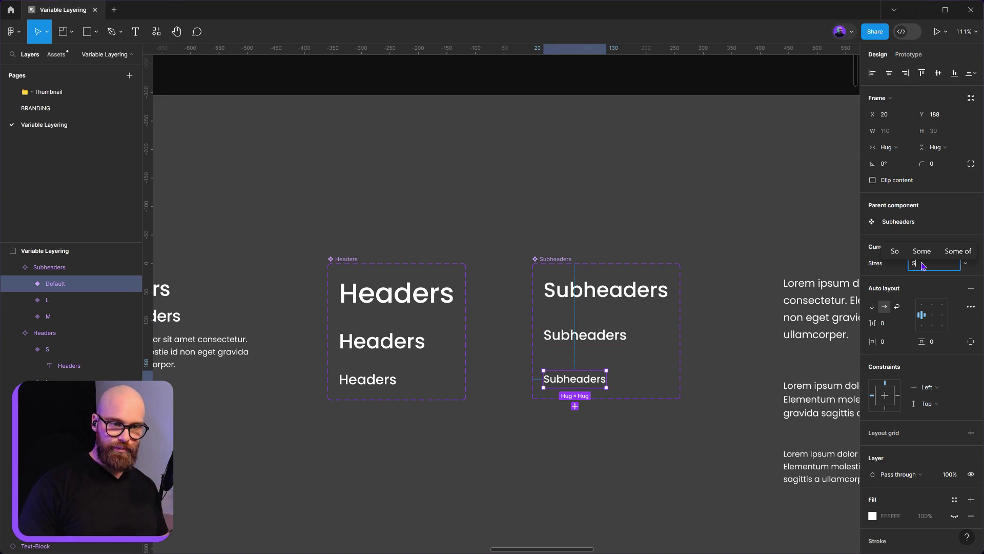
pyautogui.click(714, 228)
pyautogui.hscroll(5, 687, 454)
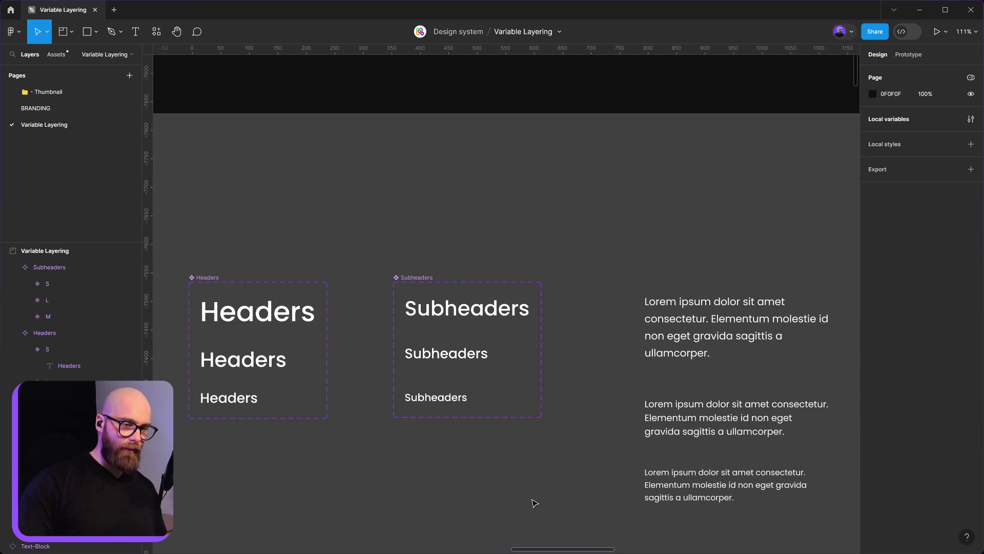
# Turn each of the three lorem ipsum paragraphs into a Paragraph component via Create component.
pyautogui.moveTo(644, 284); pyautogui.dragTo(803, 488)
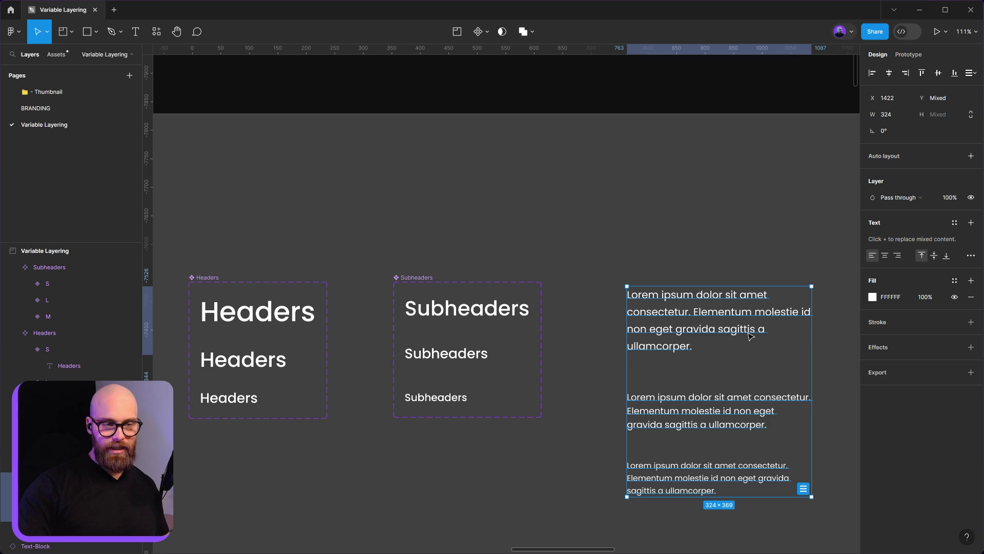
pyautogui.hscroll(3, 672, 330)
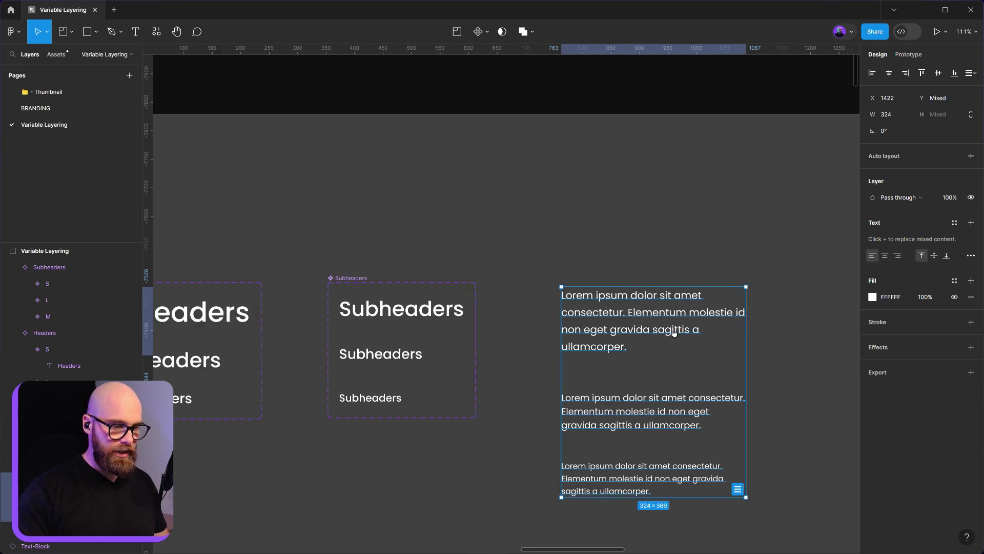
pyautogui.click(588, 321)
pyautogui.rightClick(622, 304)
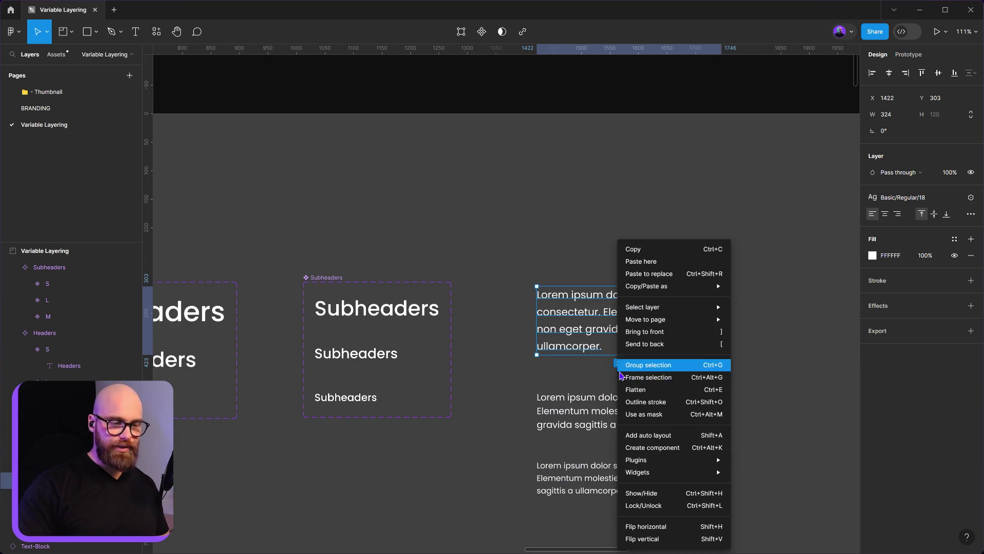
pyautogui.click(650, 445)
pyautogui.rightClick(620, 418)
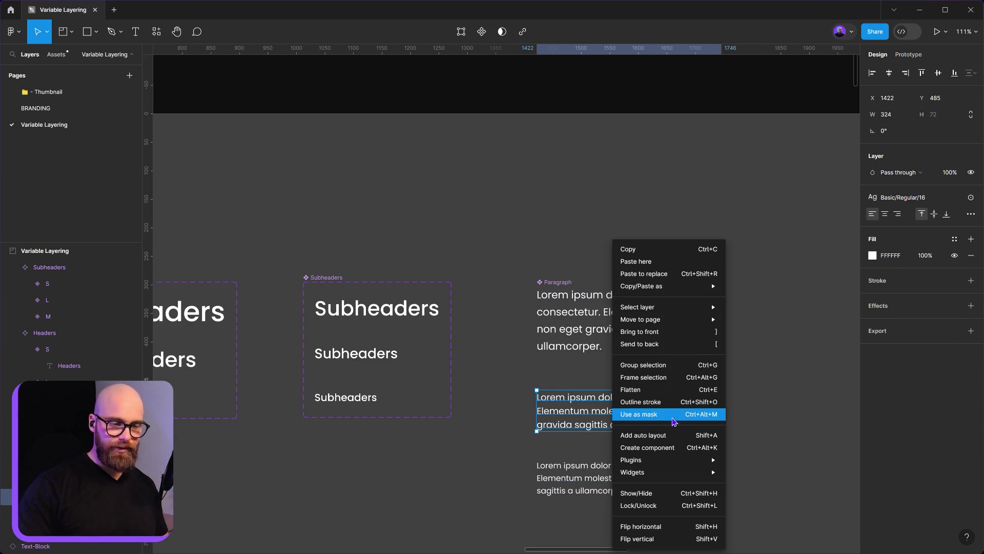
pyautogui.click(656, 447)
pyautogui.rightClick(606, 471)
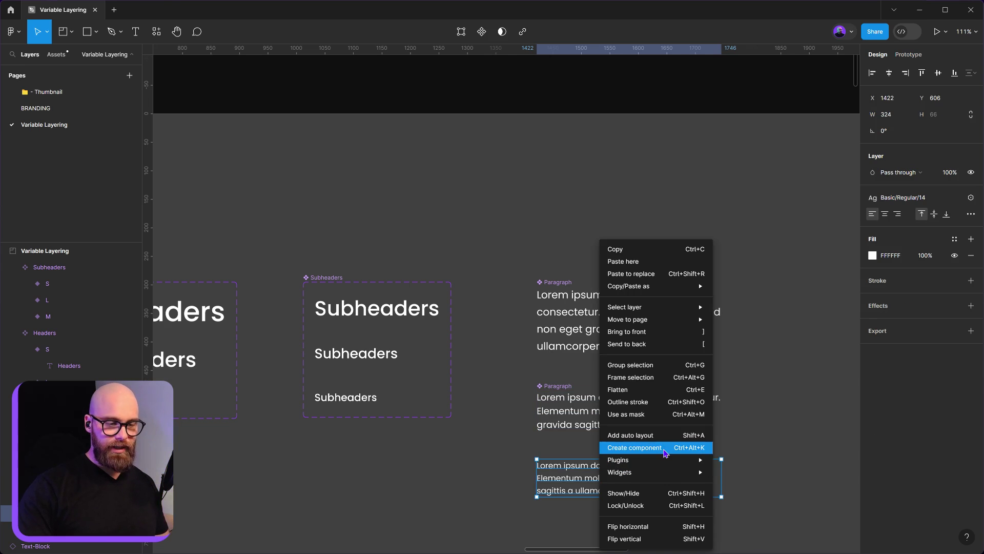
pyautogui.click(656, 445)
# Select the text layers inside all three Paragraph components.
pyautogui.click(764, 457)
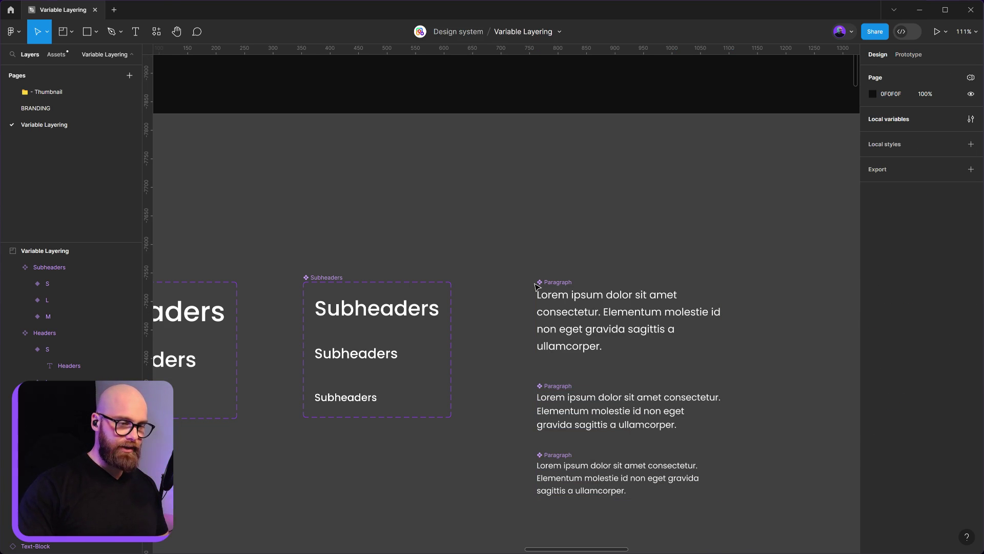
pyautogui.moveTo(492, 245); pyautogui.dragTo(792, 519)
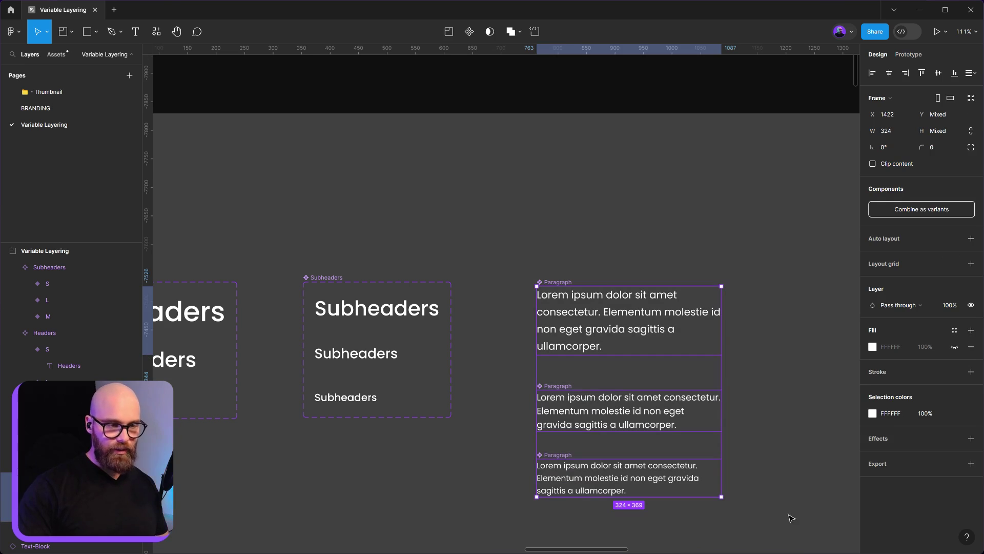
pyautogui.press('Return')
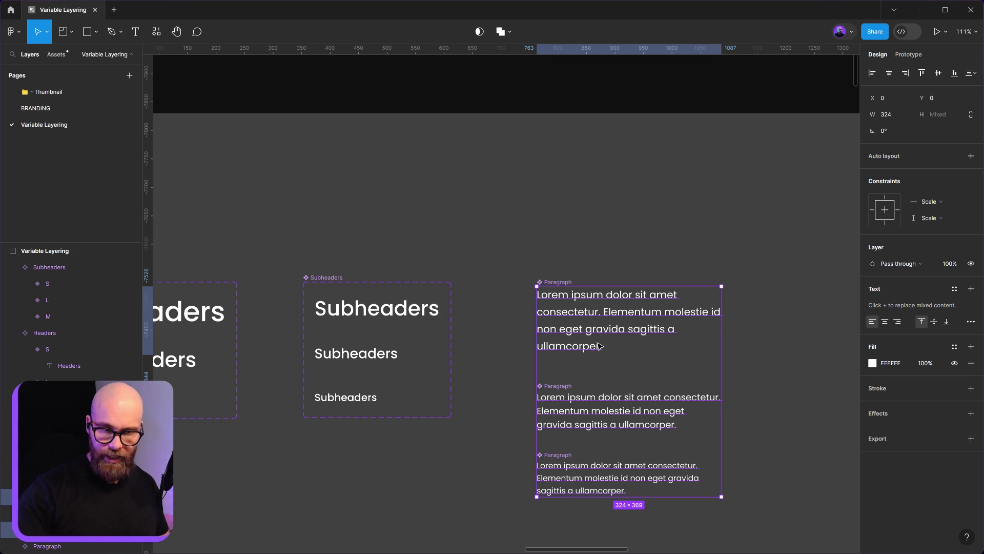
# Enable ellipsis truncation on the Paragraph texts, trying 3 max lines before settling on 4.
pyautogui.click(970, 321)
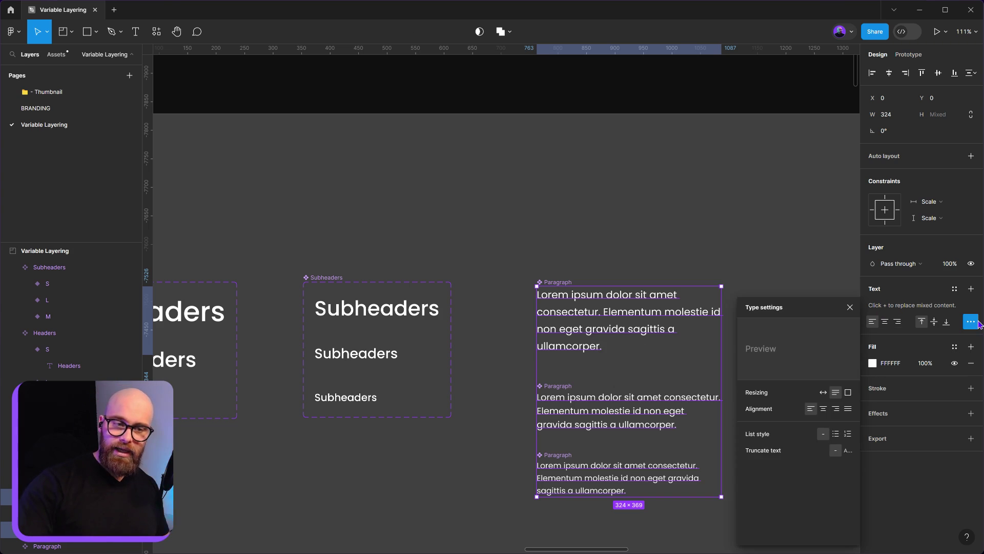
pyautogui.click(853, 452)
pyautogui.click(846, 466)
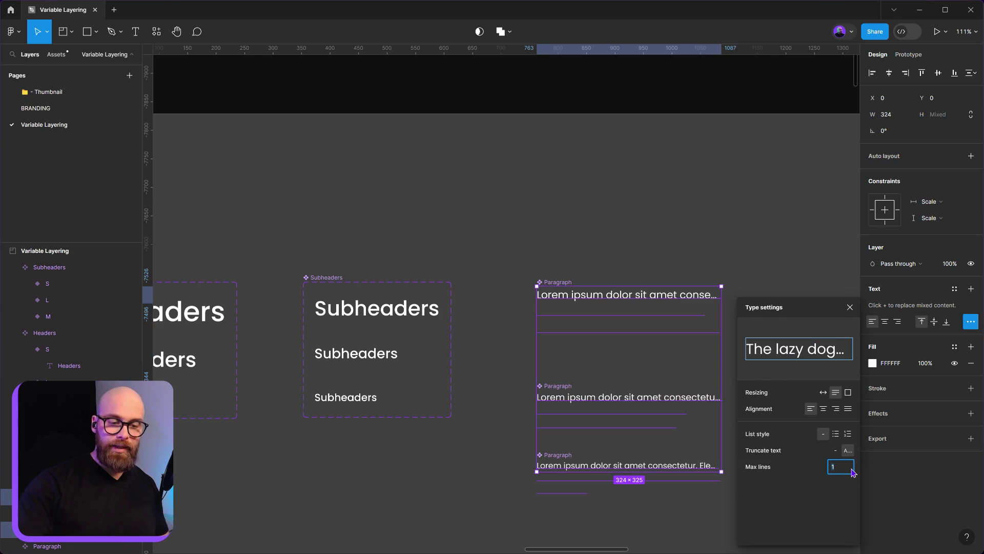
pyautogui.write('3')
pyautogui.press('Return')
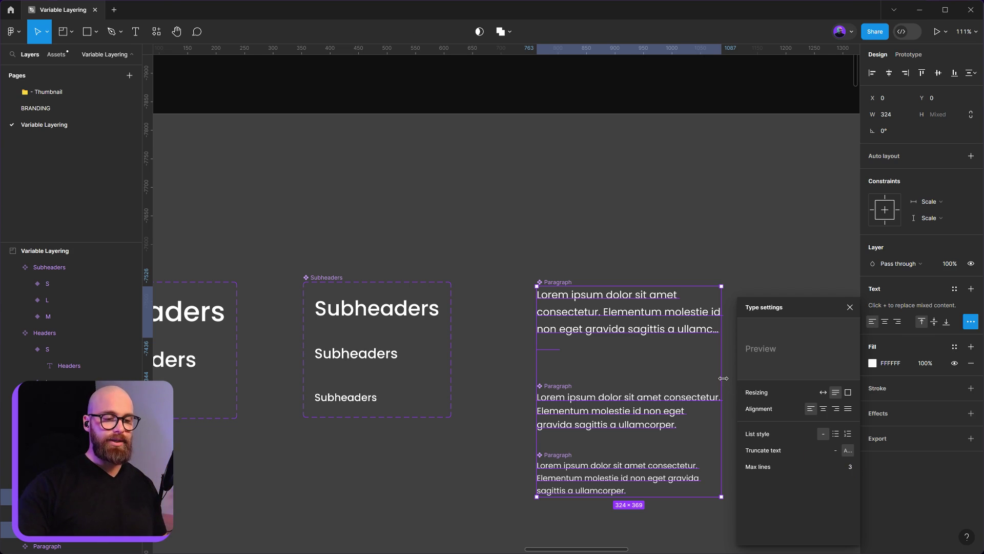
pyautogui.moveTo(700, 380); pyautogui.dragTo(717, 401)
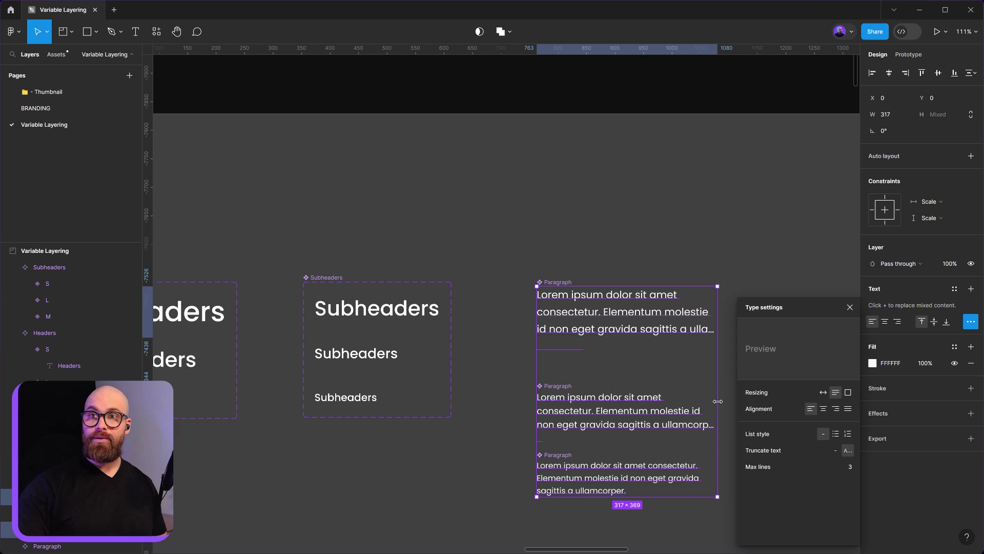
pyautogui.click(853, 472)
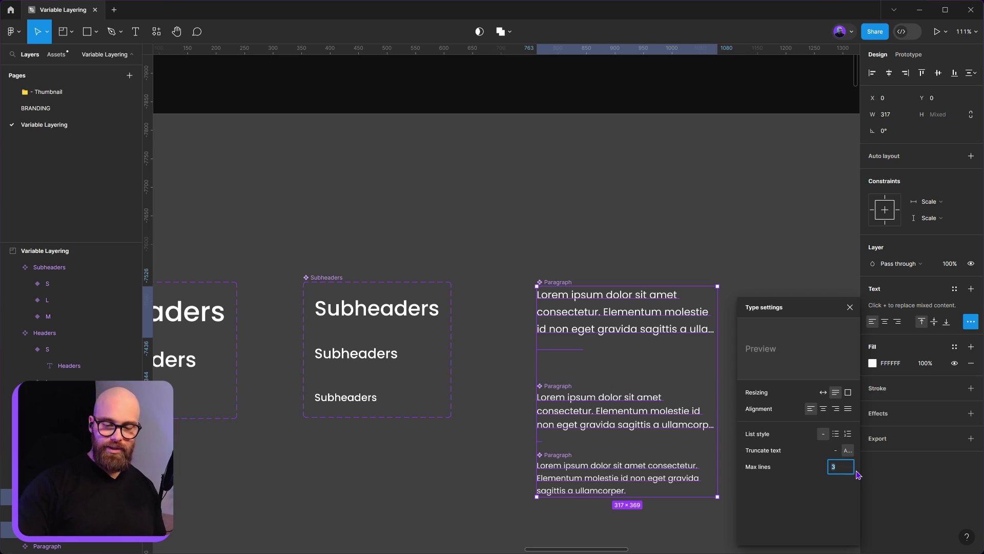
pyautogui.write('4')
pyautogui.press('Return')
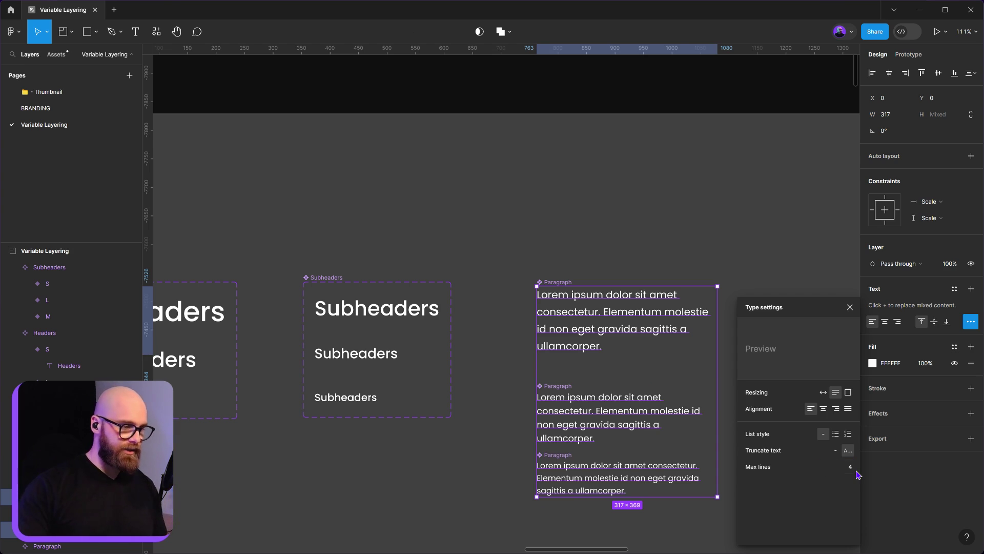
# Select the three Paragraph components, combine them as variants, and rename Property 1 to Sizes.
pyautogui.click(502, 287)
pyautogui.hscroll(-10, 519, 285)
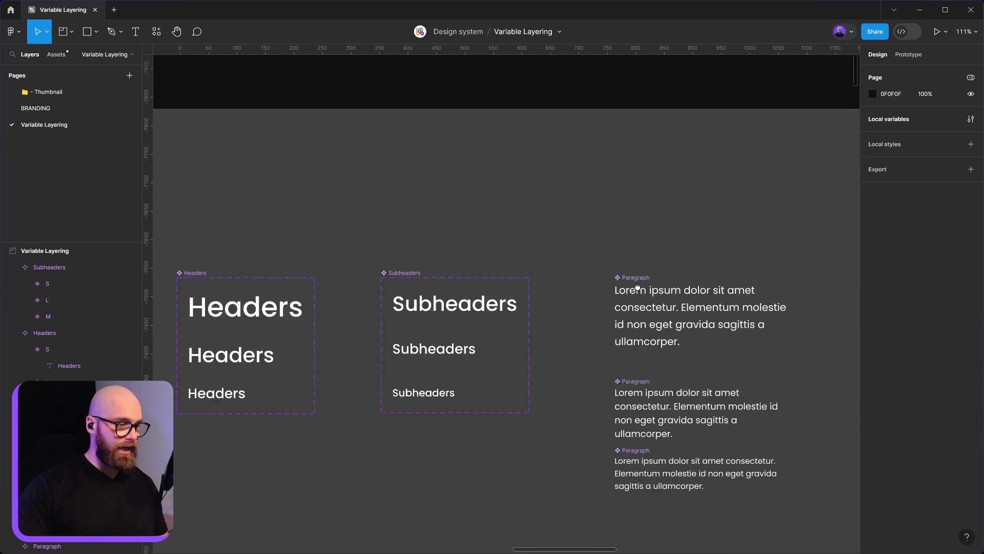
pyautogui.hscroll(10, 714, 288)
pyautogui.moveTo(530, 241); pyautogui.dragTo(764, 538)
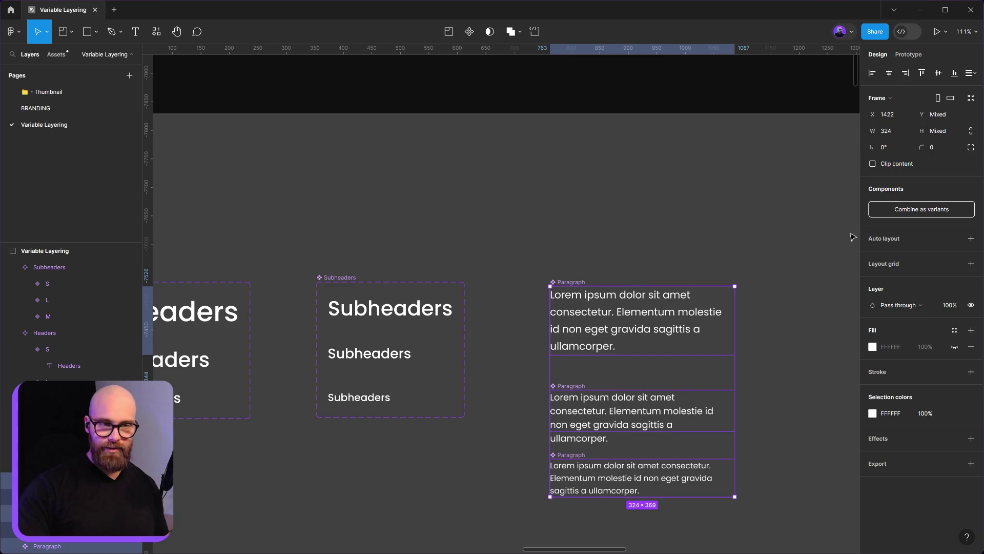
pyautogui.click(922, 210)
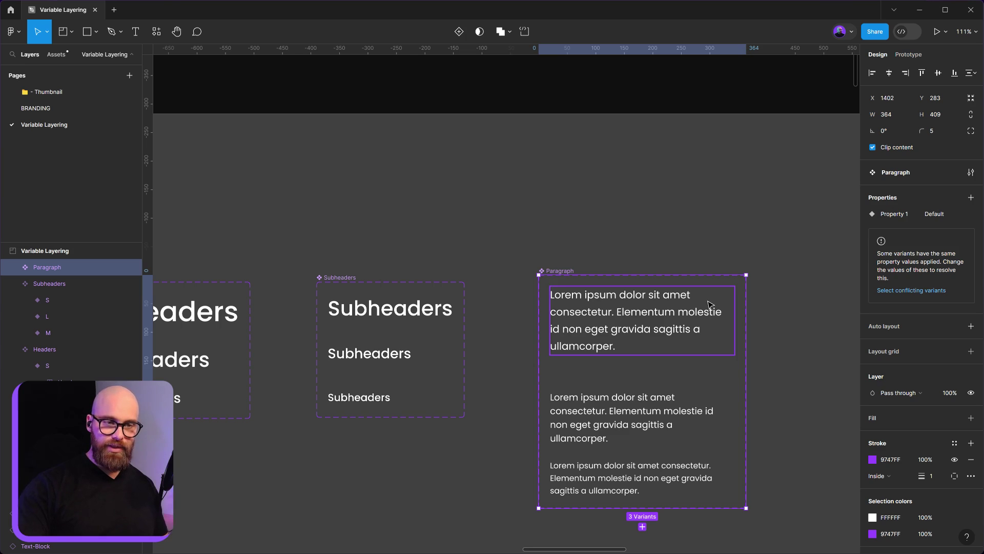
pyautogui.doubleClick(892, 214)
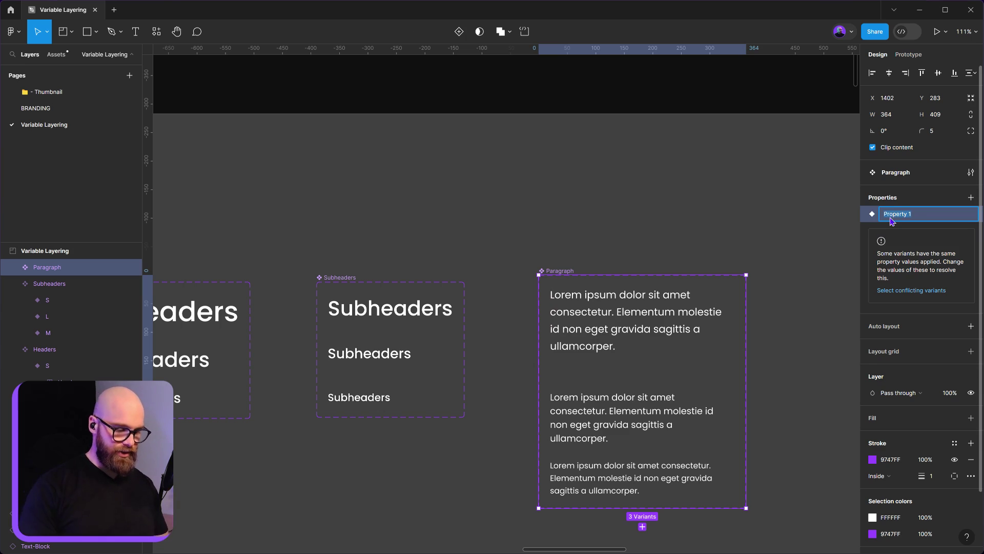
pyautogui.write('Size')
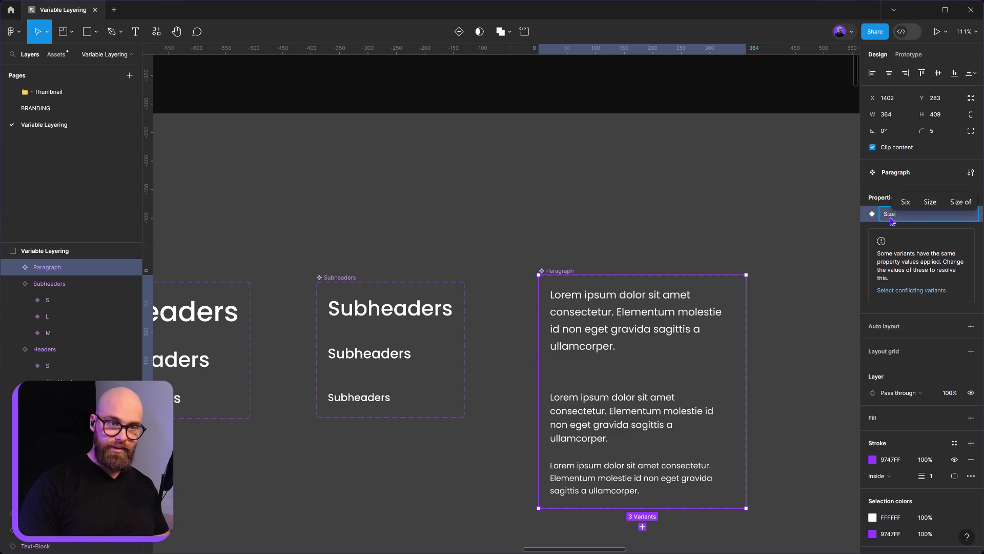
pyautogui.write('s')
pyautogui.press('Return')
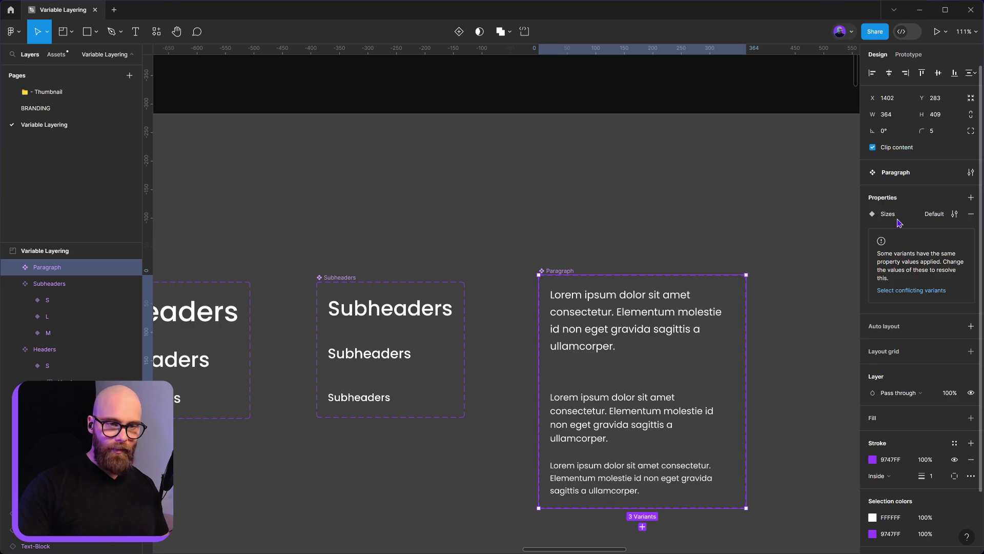
# Add auto layout to each of the three Paragraph variants.
pyautogui.doubleClick(616, 315)
pyautogui.click(621, 410)
pyautogui.click(623, 484)
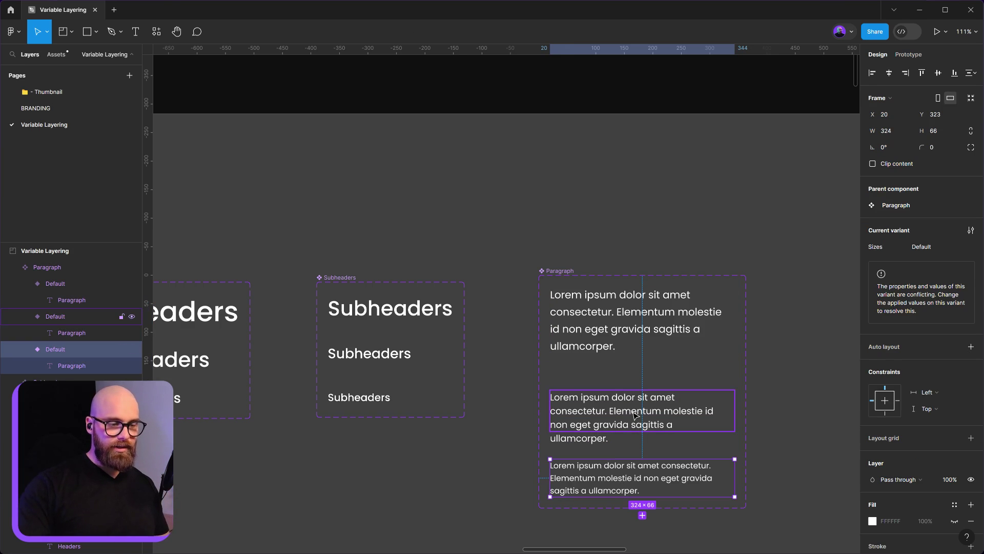
pyautogui.click(629, 305)
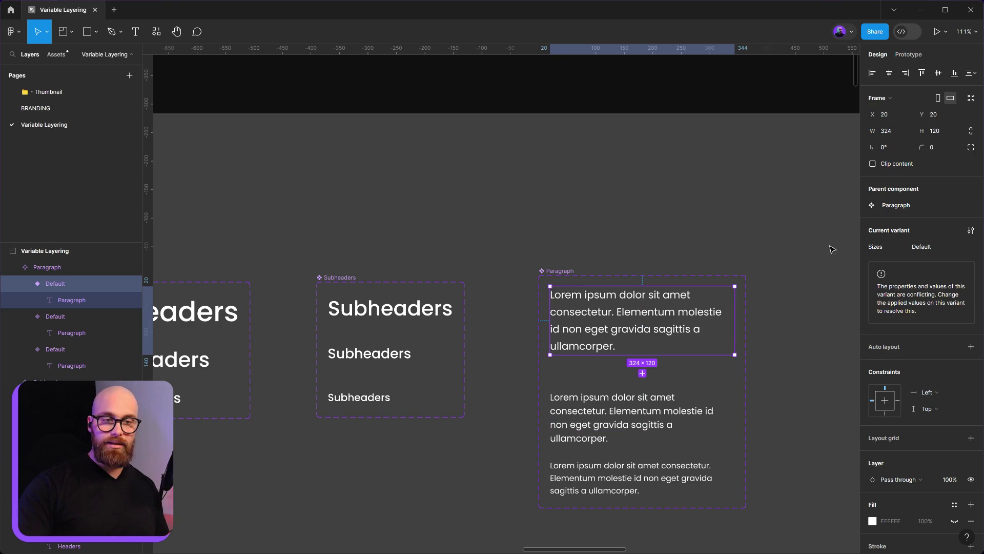
pyautogui.keyDown('shift'); pyautogui.click(606, 419); pyautogui.keyUp('shift')
pyautogui.keyDown('shift'); pyautogui.click(609, 417); pyautogui.keyUp('shift')
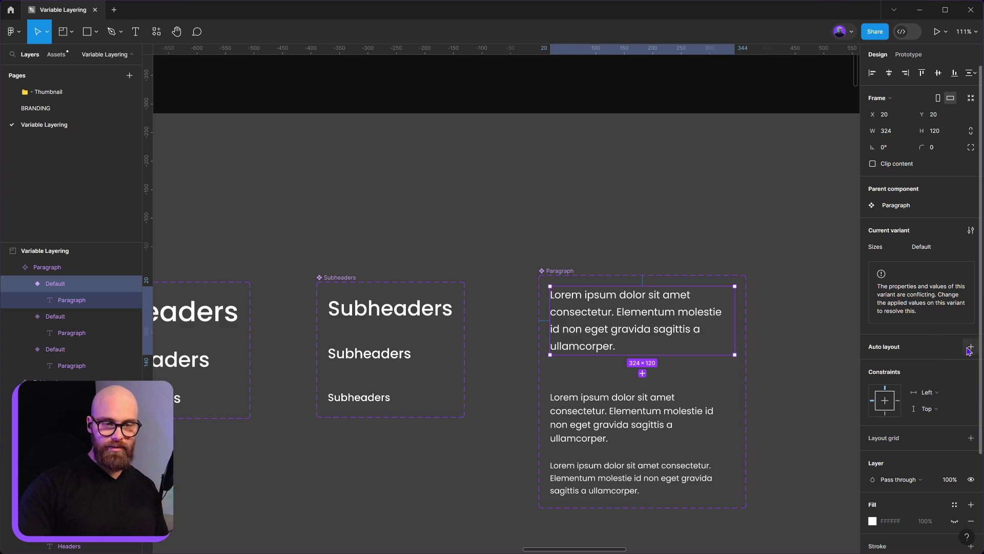
pyautogui.hotkey('shift', 'a')
pyautogui.press('Tab')
pyautogui.press('Tab')
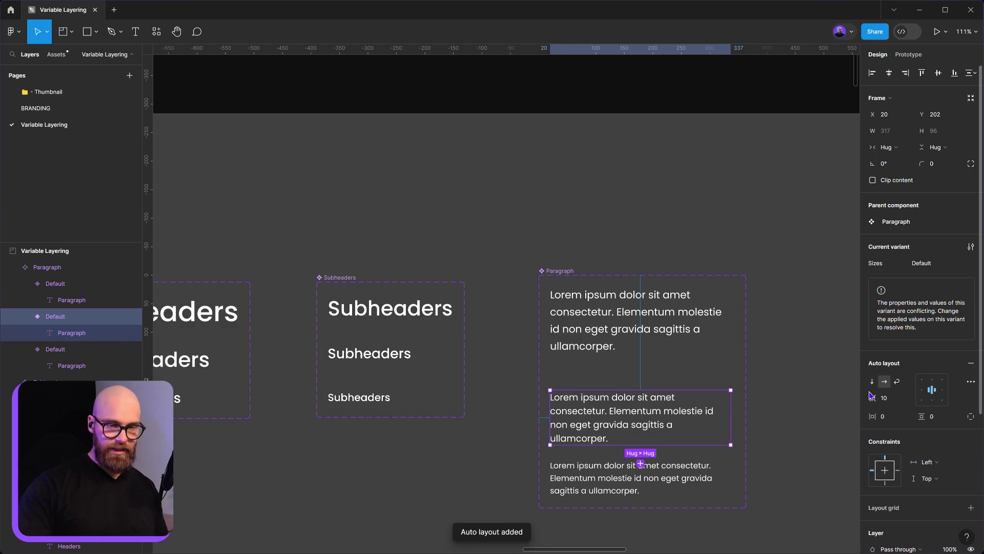
pyautogui.click(971, 347)
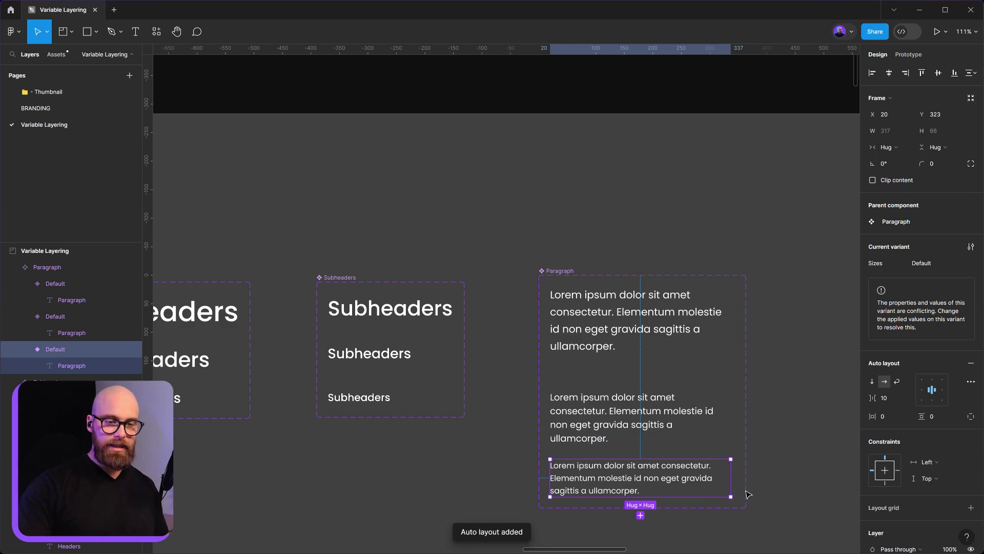
pyautogui.hotkey('ctrl', 'a')
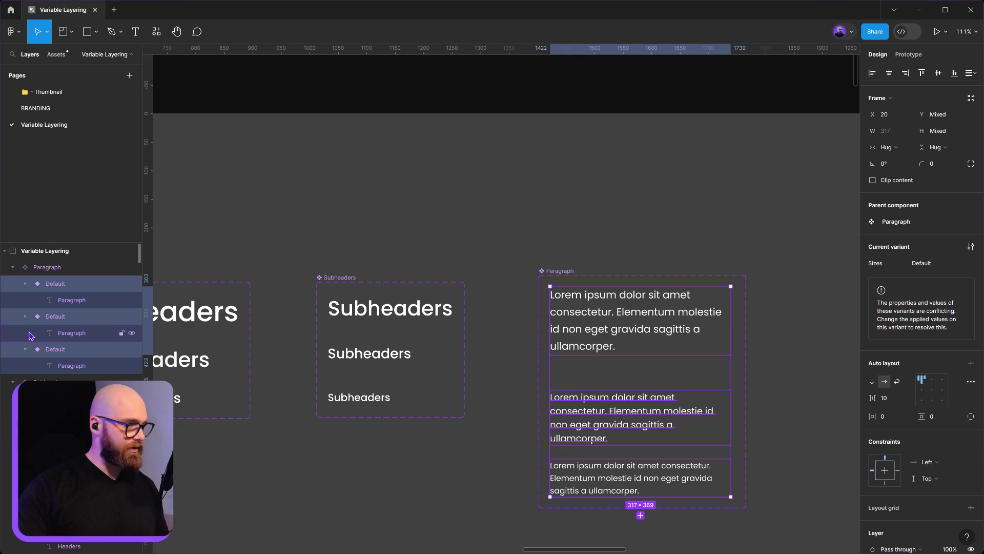
# Keep the variants hugging their contents and make the three paragraph texts fill container width.
pyautogui.click(895, 150)
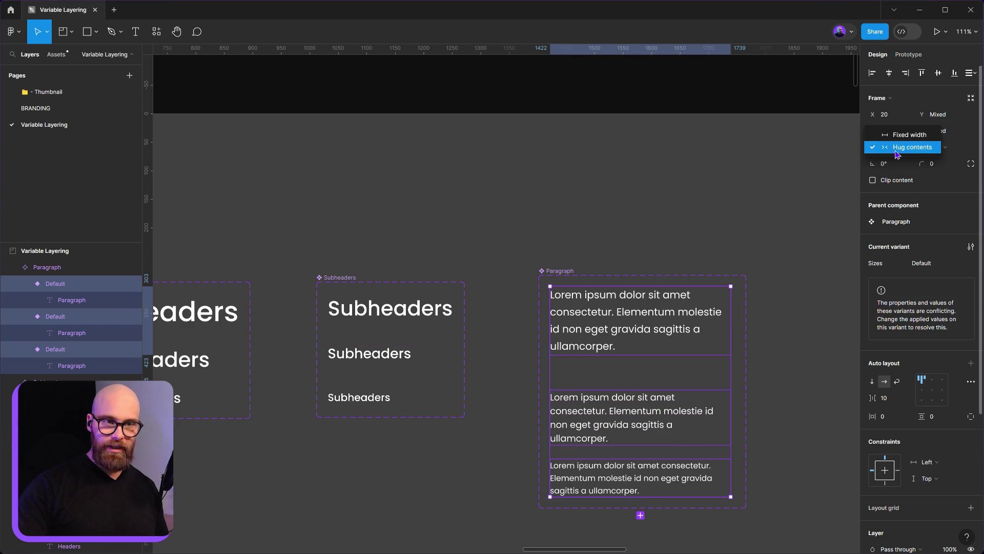
pyautogui.click(896, 149)
pyautogui.click(807, 185)
pyautogui.keyDown('ctrl'); pyautogui.click(636, 321); pyautogui.keyUp('ctrl')
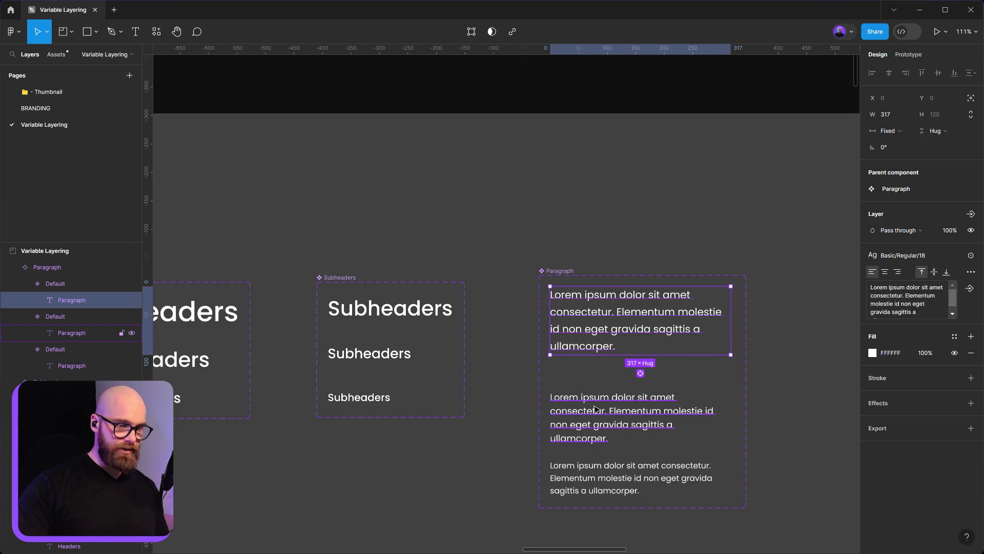
pyautogui.keyDown('shift'); pyautogui.click(594, 408); pyautogui.keyUp('shift')
pyautogui.keyDown('shift'); pyautogui.click(610, 477); pyautogui.keyUp('shift')
pyautogui.click(905, 132)
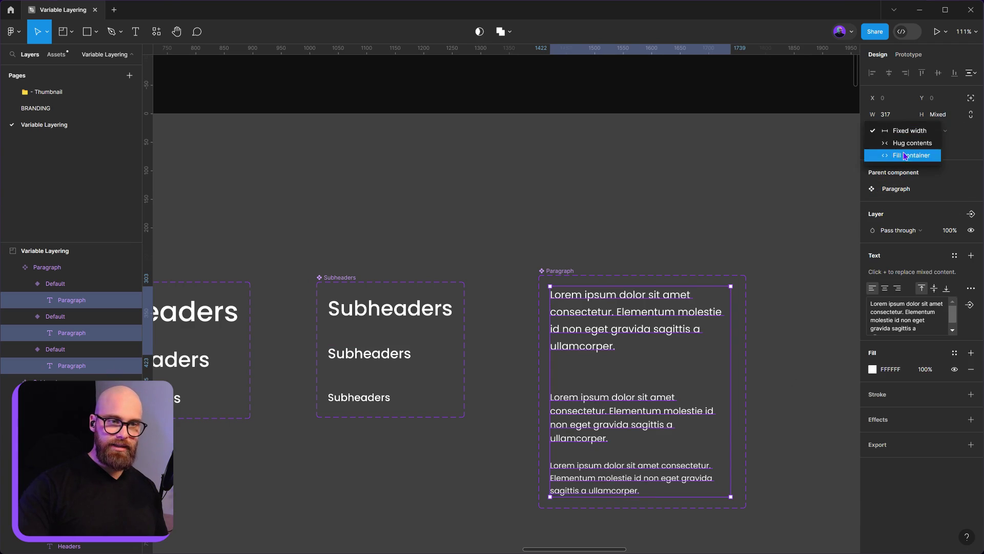
pyautogui.click(906, 156)
pyautogui.click(648, 193)
# Add auto layout to the Paragraph variant set and give its variants a fixed width.
pyautogui.click(584, 268)
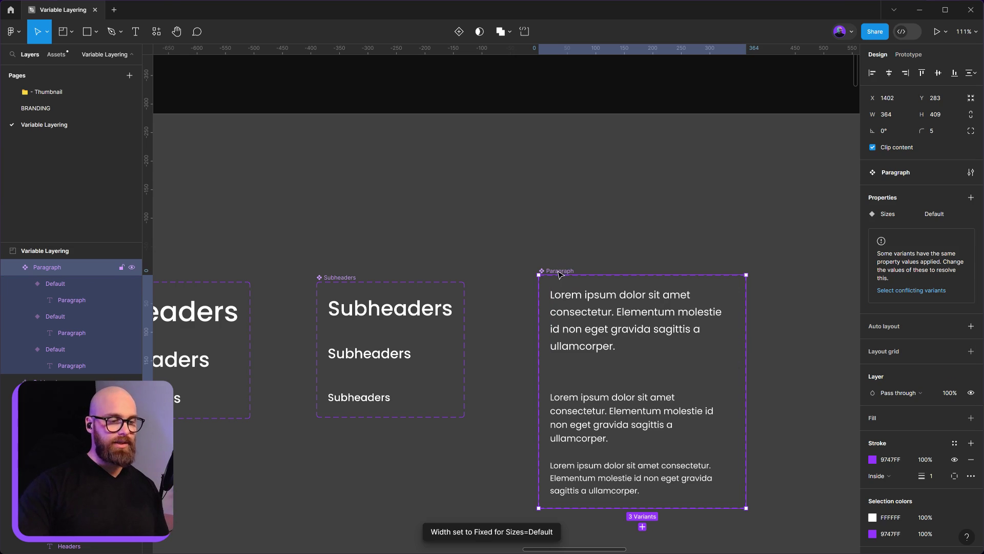
pyautogui.click(971, 327)
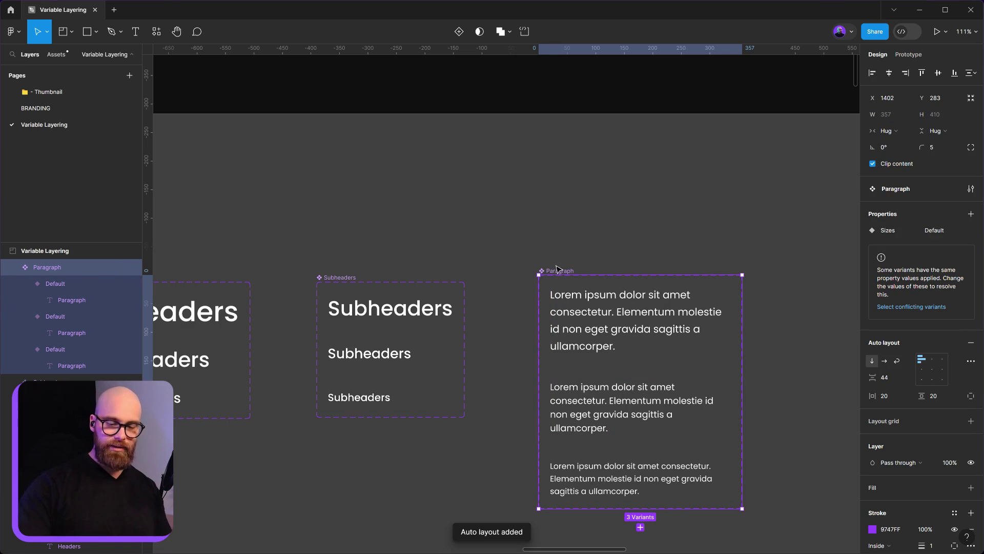
pyautogui.press('Return')
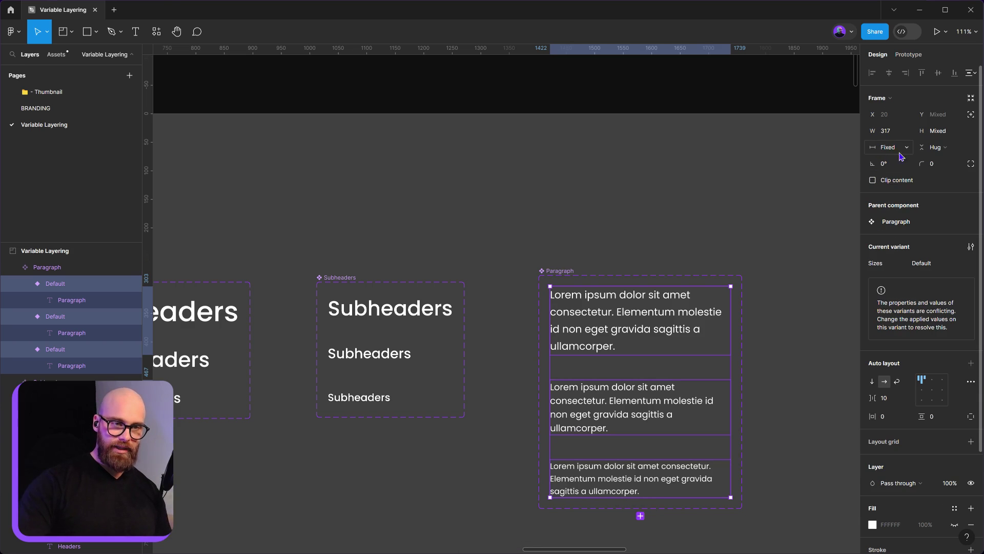
pyautogui.click(901, 154)
pyautogui.click(902, 149)
pyautogui.click(574, 260)
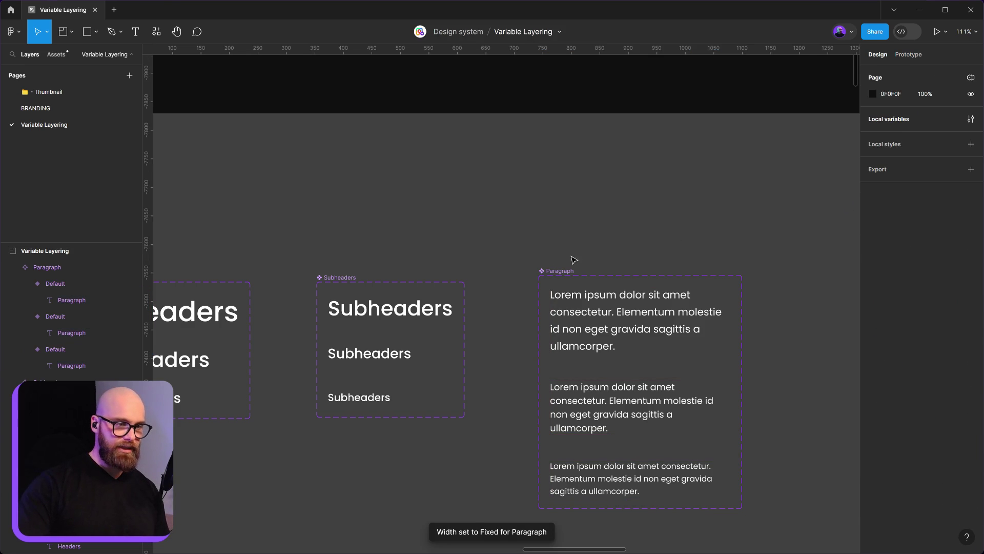
# Test widening the Paragraph set to about 518, then undo back to the narrower width.
pyautogui.click(681, 341)
pyautogui.moveTo(742, 361); pyautogui.dragTo(817, 363)
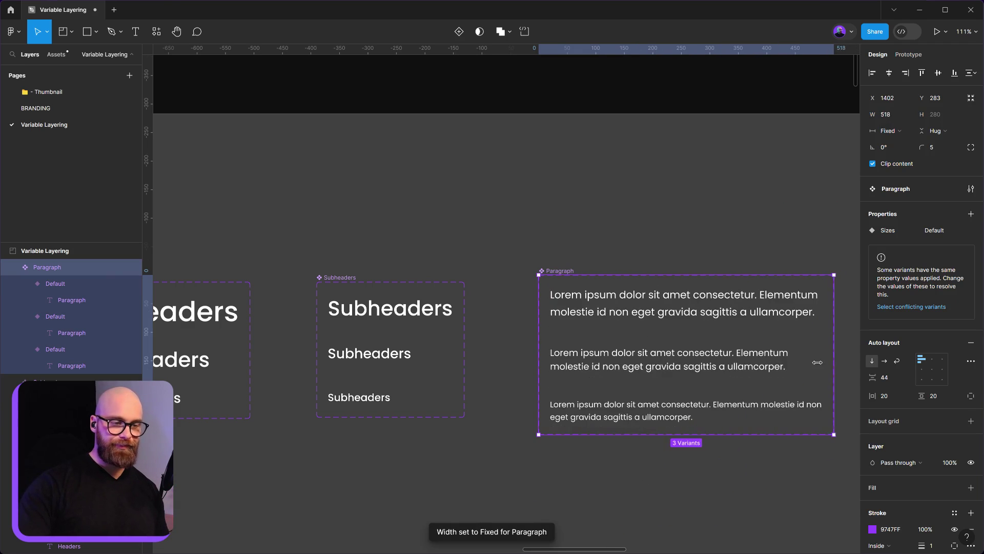
pyautogui.hotkey('ctrl', 'z')
pyautogui.hotkey('ctrl', 'z')
pyautogui.hotkey('ctrl', 'z')
pyautogui.press('Escape')
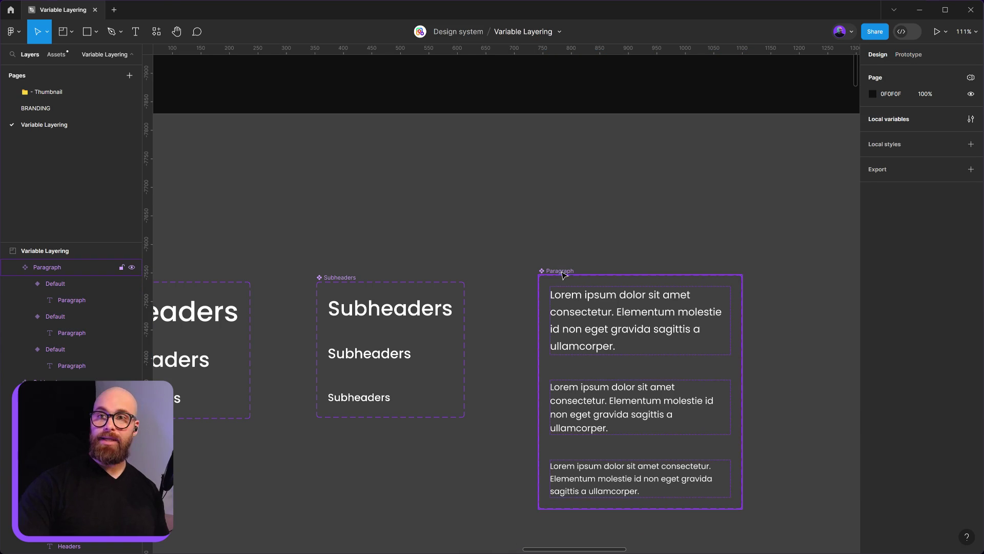
pyautogui.click(661, 326)
pyautogui.scroll(3, 662, 326)
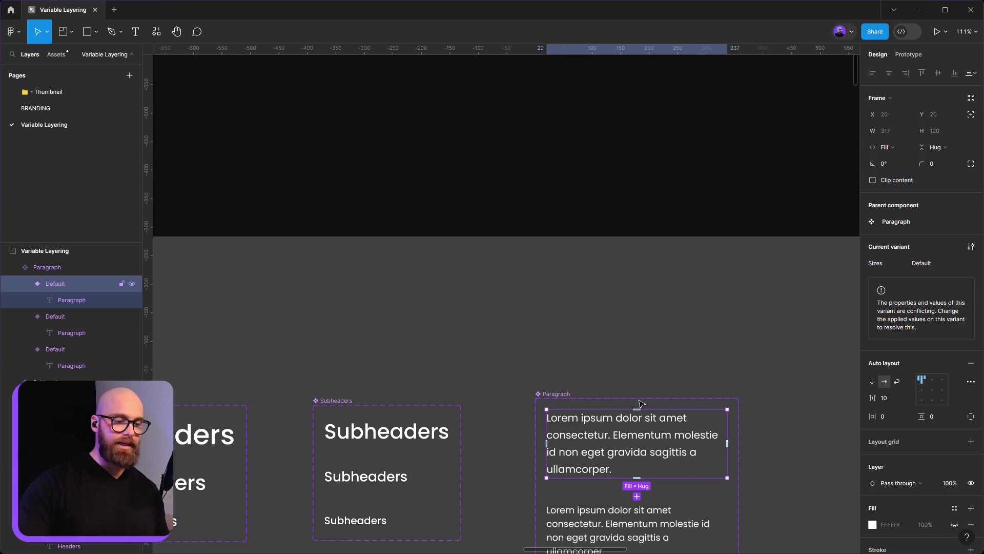
pyautogui.press('r')
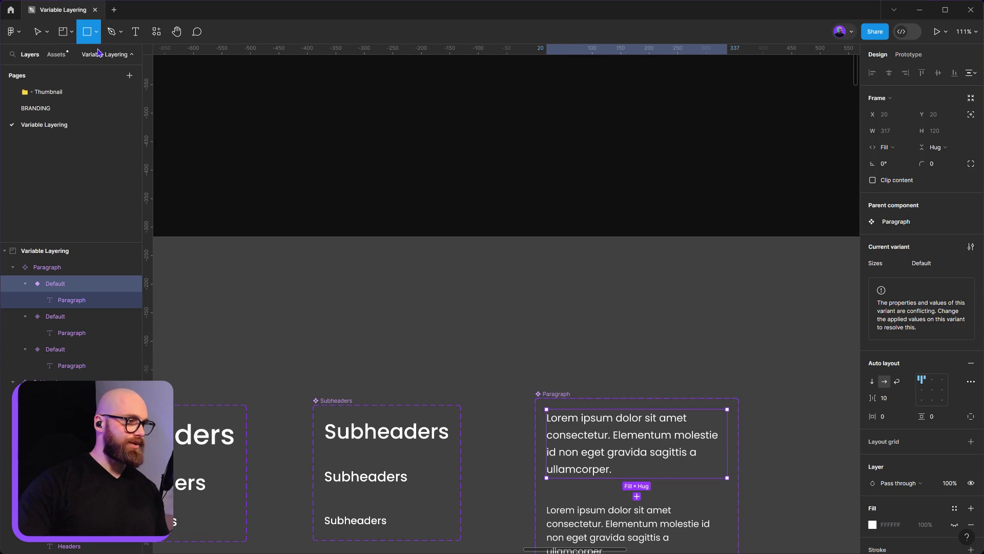
pyautogui.click(72, 42)
pyautogui.click(62, 56)
pyautogui.moveTo(485, 253); pyautogui.dragTo(614, 375)
pyautogui.click(972, 192)
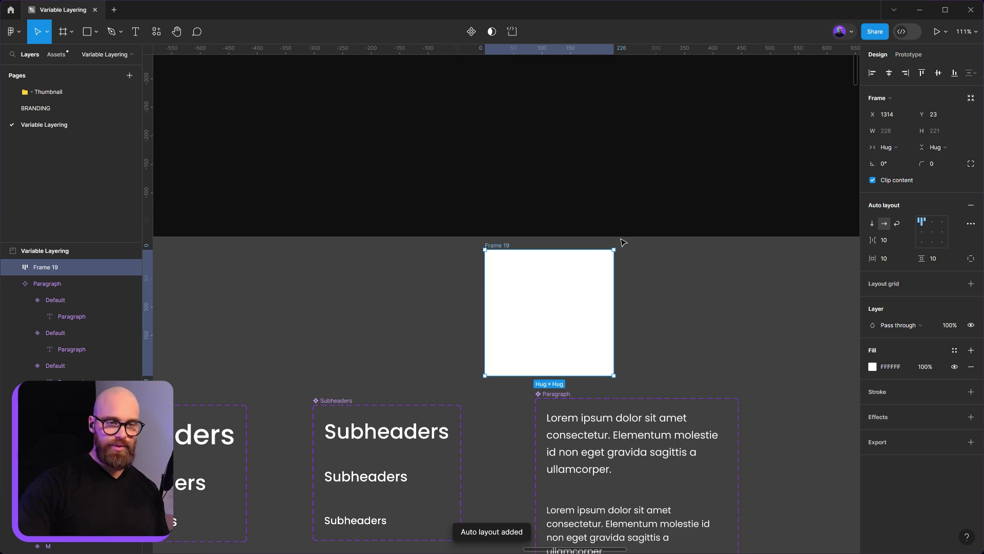
pyautogui.hscroll(3, 634, 320)
pyautogui.moveTo(398, 290); pyautogui.dragTo(688, 299)
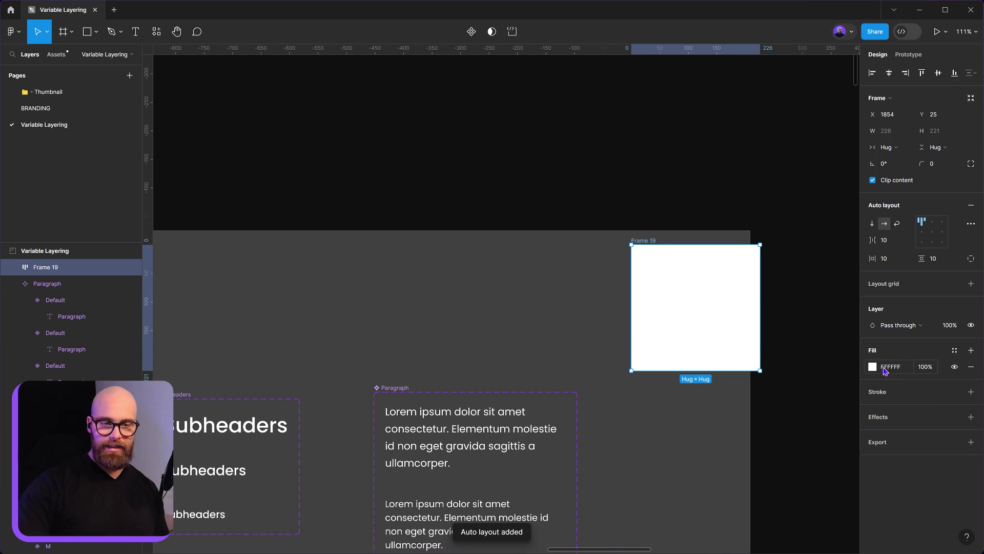
pyautogui.click(872, 367)
pyautogui.write('272727')
pyautogui.press('Return')
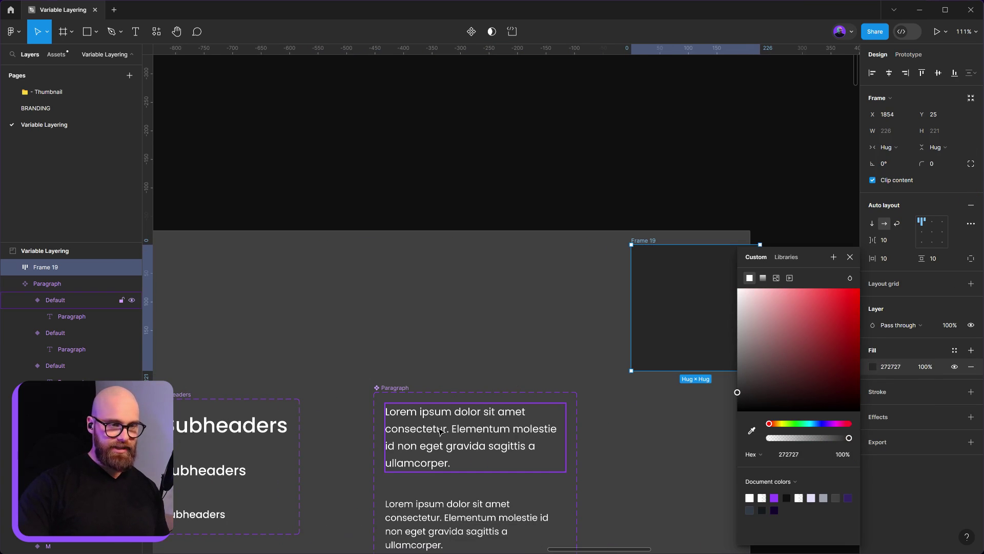
pyautogui.click(469, 438)
pyautogui.scroll(-3, 460, 436)
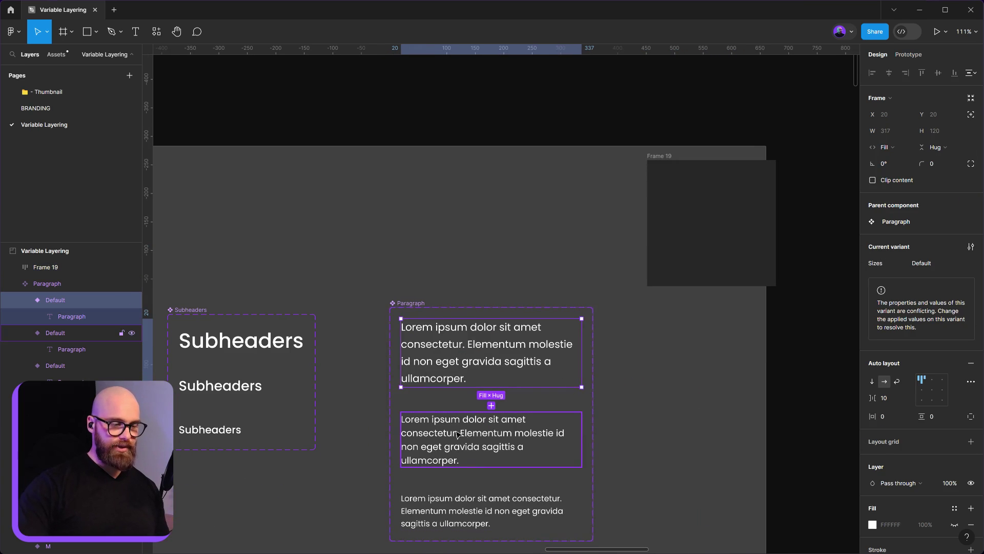
pyautogui.click(459, 435)
pyautogui.moveTo(718, 422); pyautogui.dragTo(731, 274)
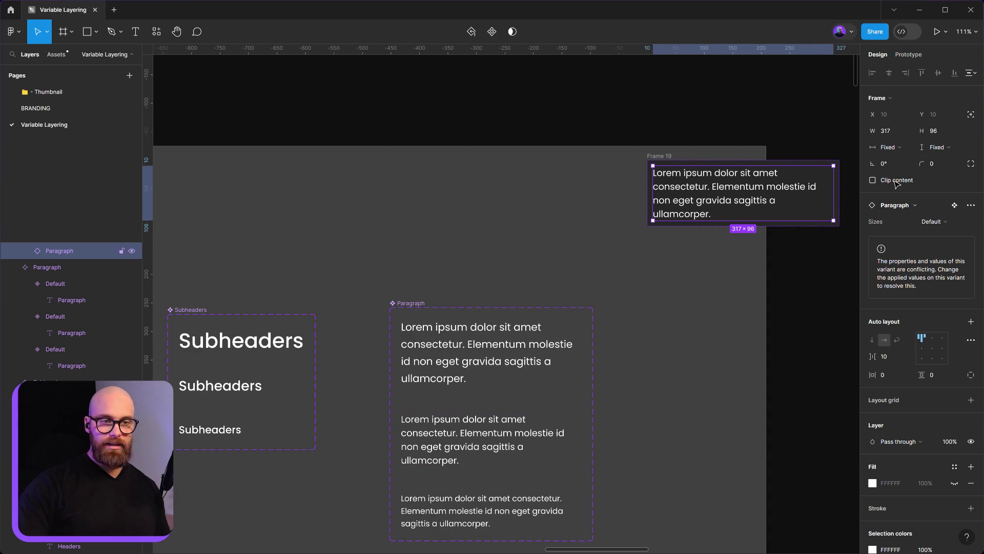
pyautogui.click(892, 148)
pyautogui.click(900, 160)
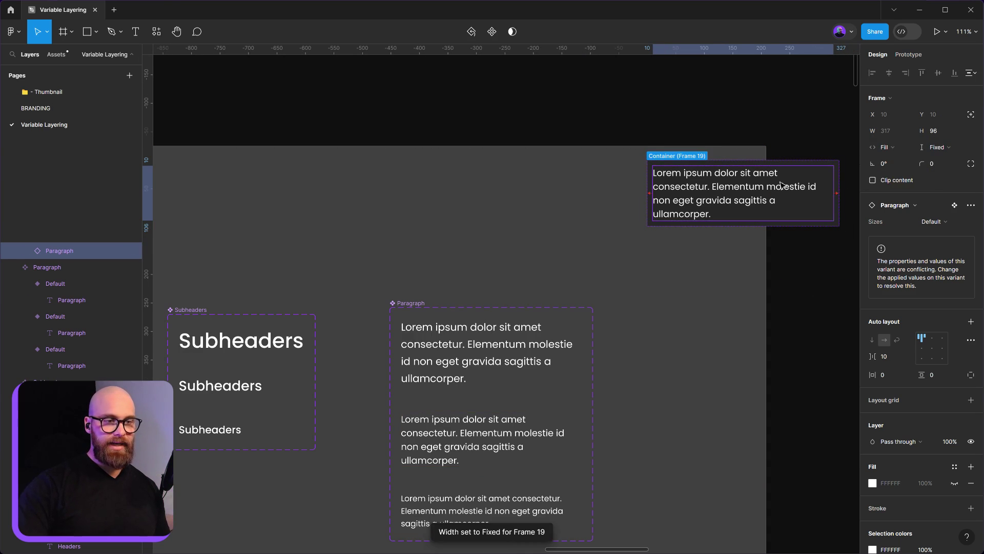
pyautogui.click(845, 184)
pyautogui.click(814, 188)
pyautogui.moveTo(837, 192); pyautogui.dragTo(766, 318)
pyautogui.press('Escape')
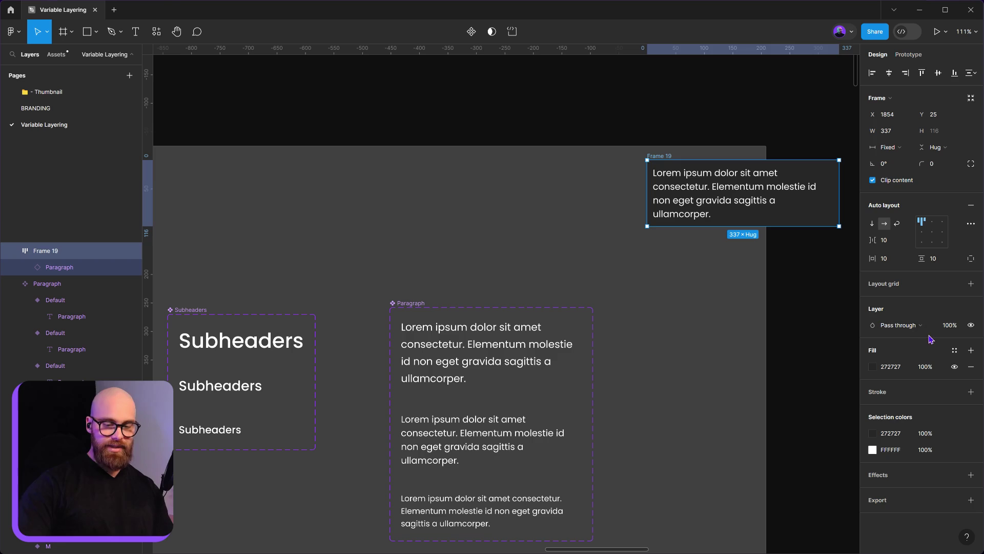
pyautogui.press('Delete')
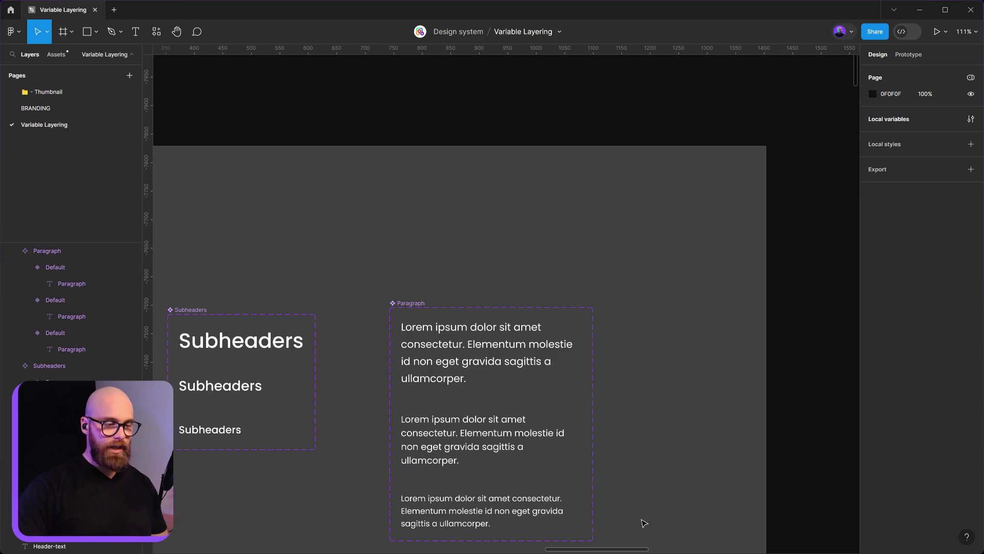
# Add auto layout to the Subheaders and Headers sets, then select both sets' variants.
pyautogui.click(584, 457)
pyautogui.scroll(-3, 584, 457)
pyautogui.click(584, 441)
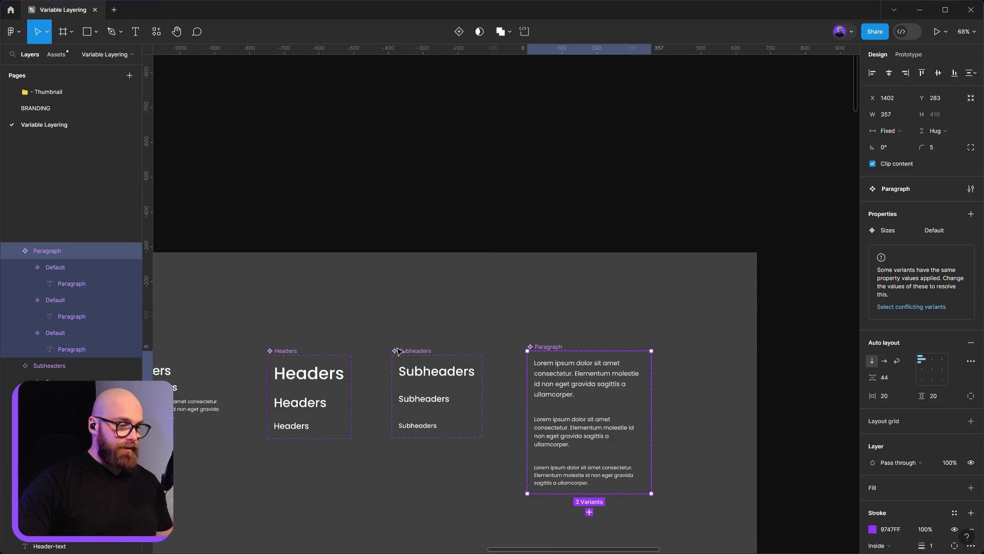
pyautogui.click(402, 352)
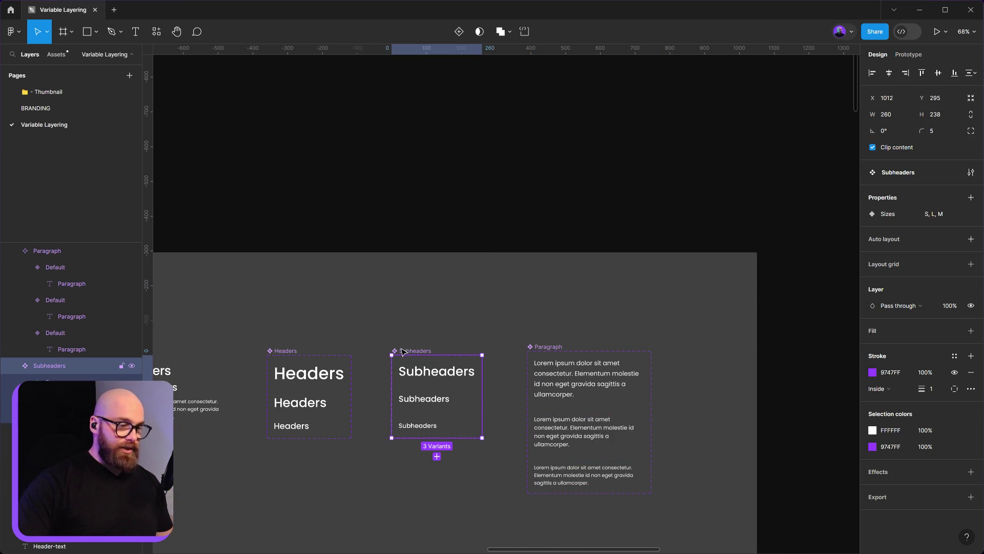
pyautogui.click(971, 239)
pyautogui.click(282, 353)
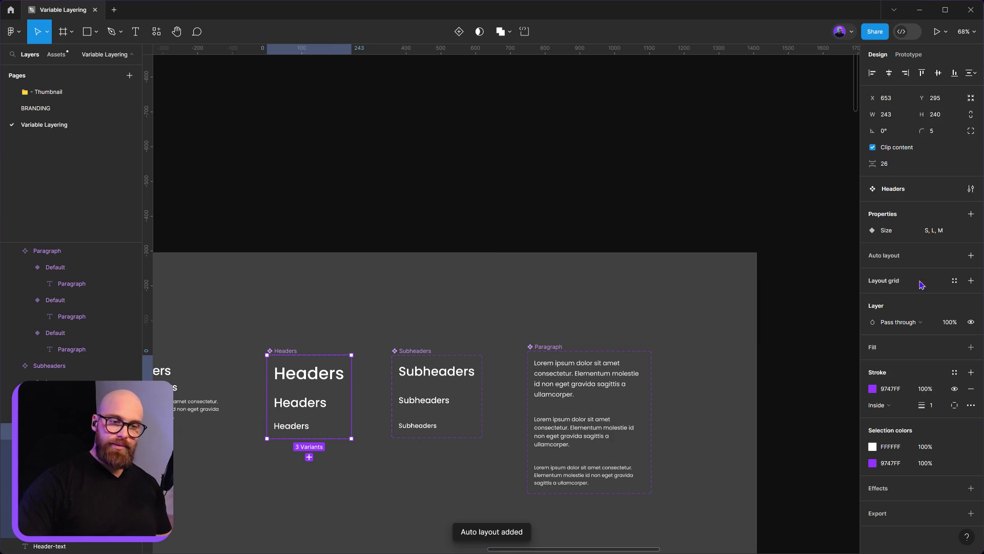
pyautogui.click(970, 256)
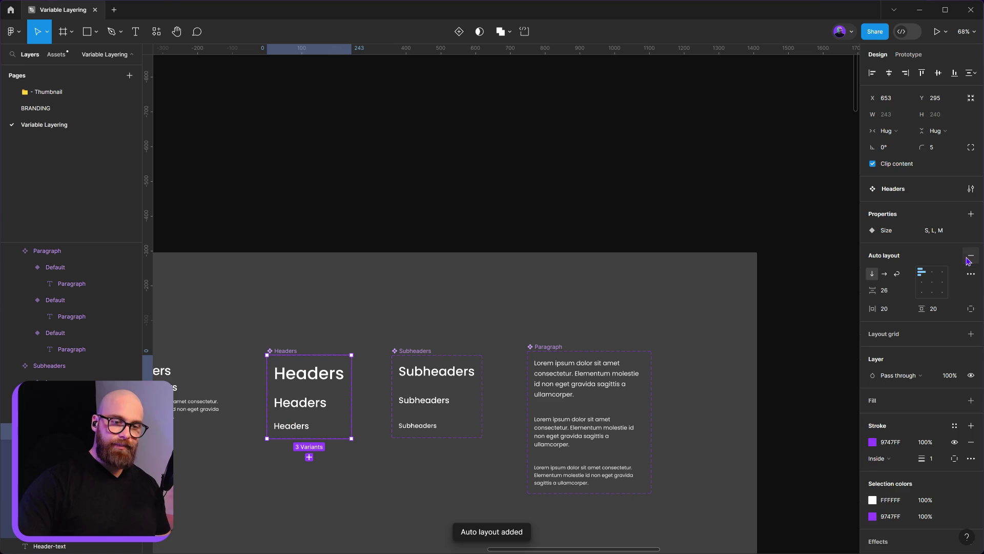
pyautogui.keyDown('shift'); pyautogui.click(405, 350); pyautogui.keyUp('shift')
pyautogui.press('Return')
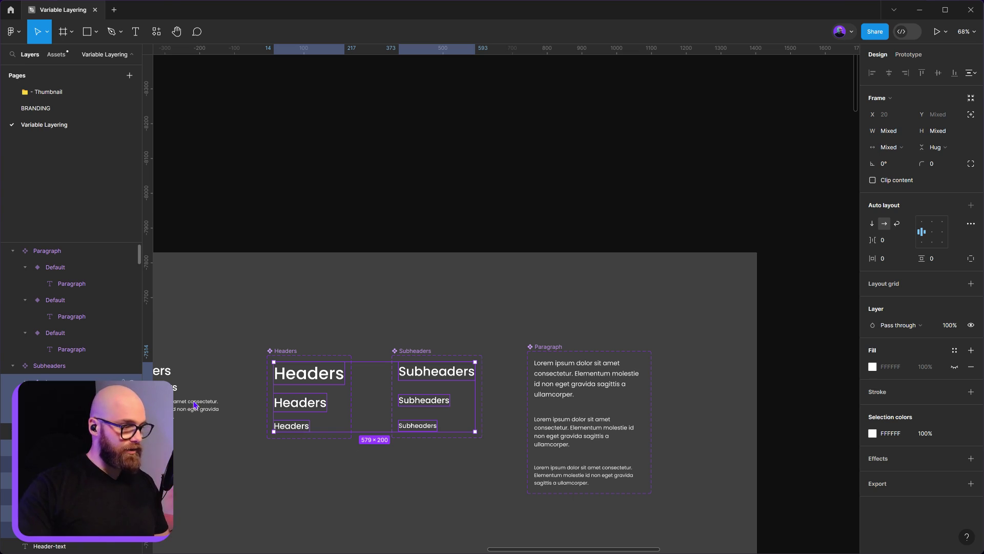
# Make all six Headers and Subheaders variants fill their set's width, testing by resizing Subheaders.
pyautogui.click(896, 152)
pyautogui.click(910, 191)
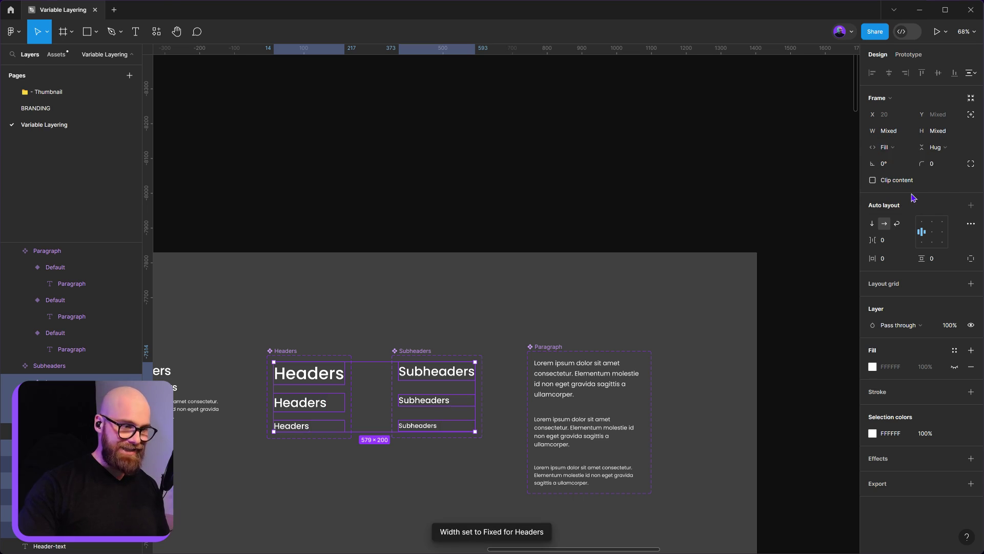
pyautogui.click(433, 269)
pyautogui.click(479, 410)
pyautogui.moveTo(482, 426)
pyautogui.mouseDown()
pyautogui.moveTo(424, 425)
pyautogui.moveTo(491, 426)
pyautogui.mouseUp()
pyautogui.doubleClick(491, 410)
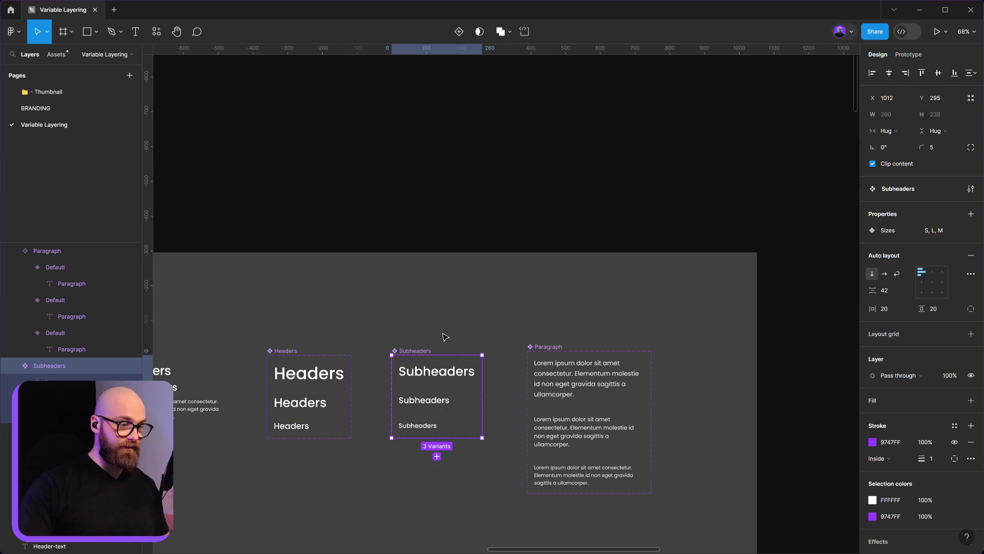
# Make the Subheaders text layers fill their variant width.
pyautogui.press('Return')
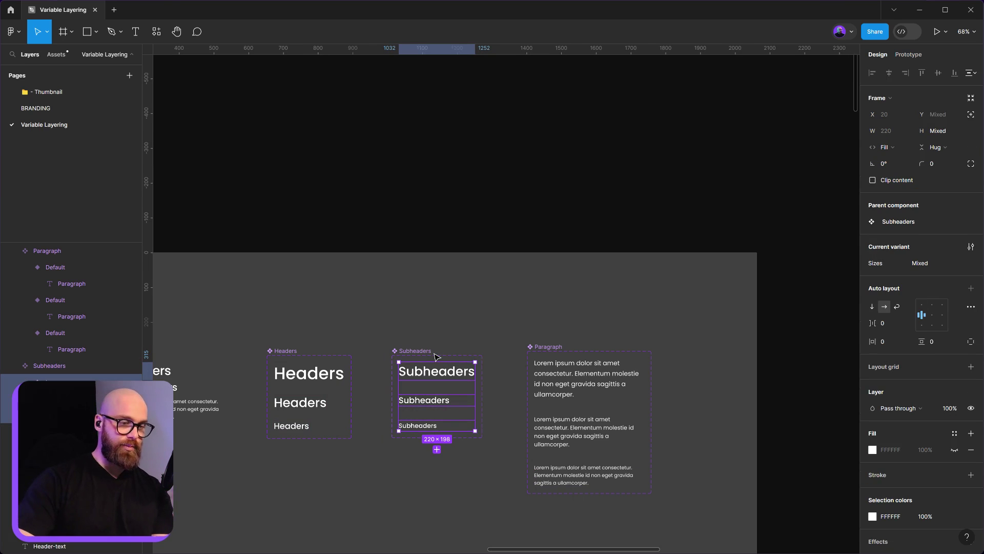
pyautogui.press('Return')
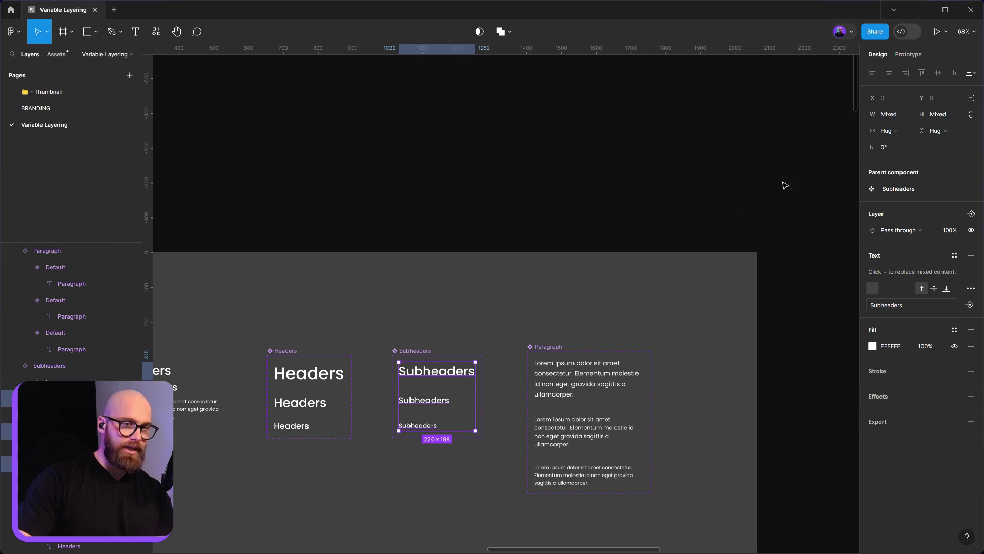
pyautogui.click(886, 130)
pyautogui.click(903, 144)
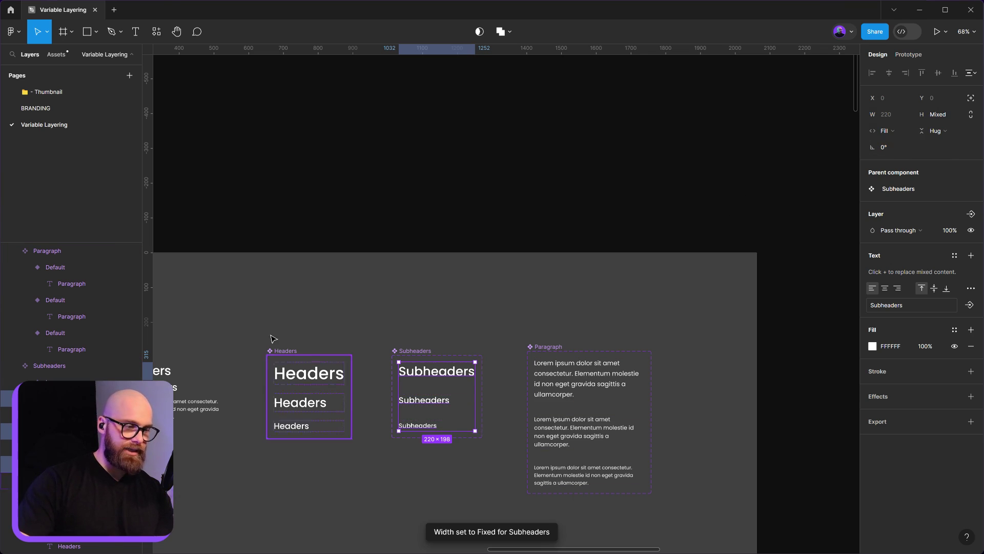
pyautogui.click(276, 350)
pyautogui.press('Return')
pyautogui.press('Return')
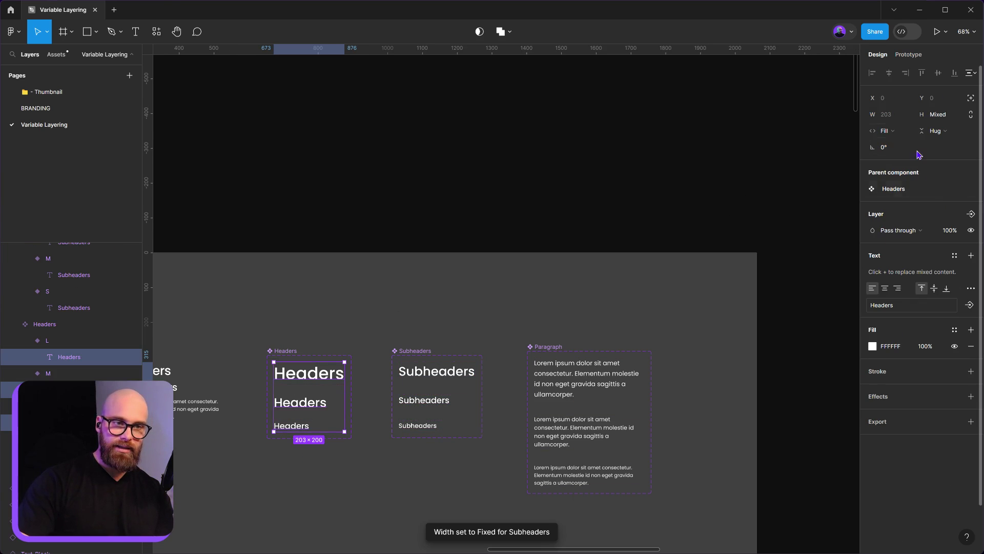
pyautogui.click(888, 130)
pyautogui.click(281, 350)
# Set the Headers L, M and S variants to fill the set width, test by narrowing, then undo.
pyautogui.click(280, 350)
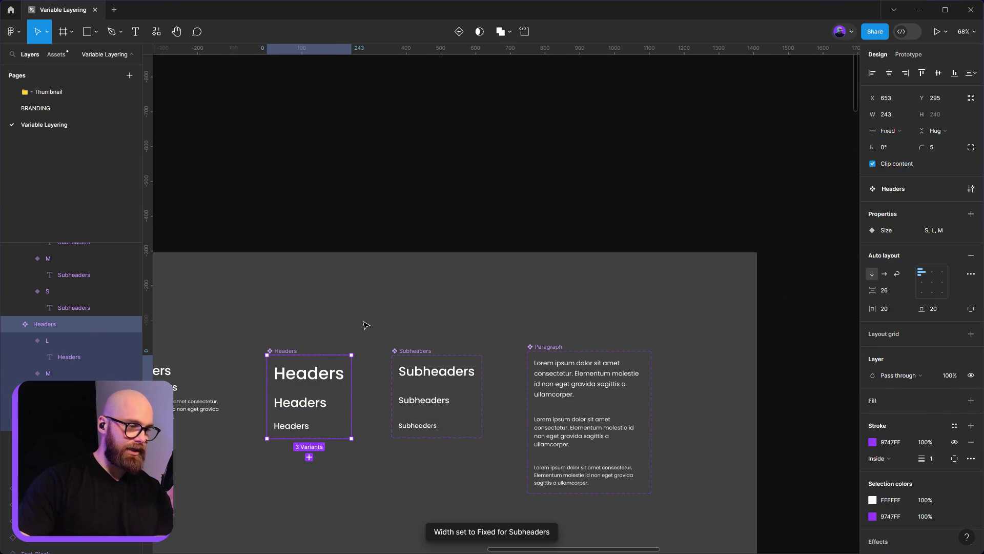
pyautogui.press('Return')
pyautogui.click(889, 147)
pyautogui.click(905, 147)
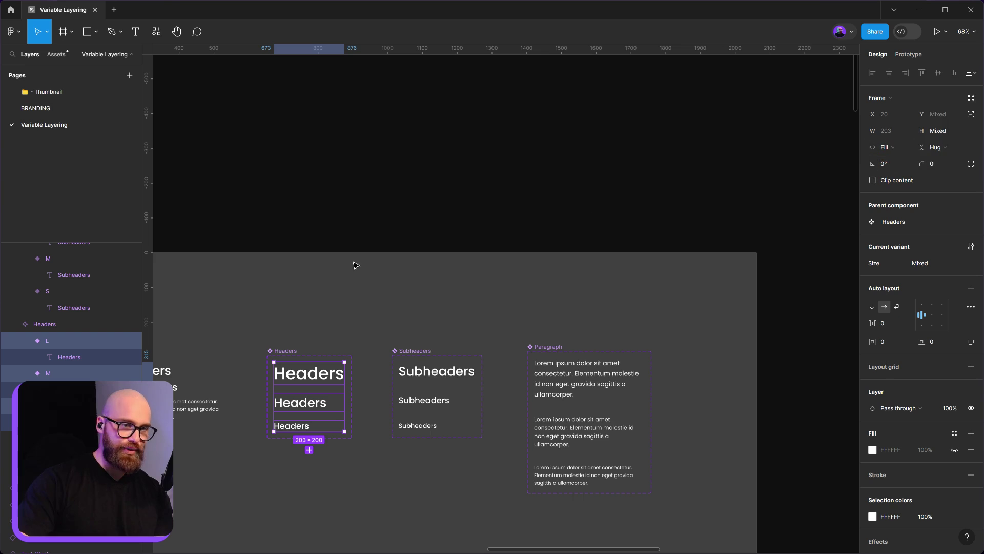
pyautogui.click(301, 340)
pyautogui.click(320, 366)
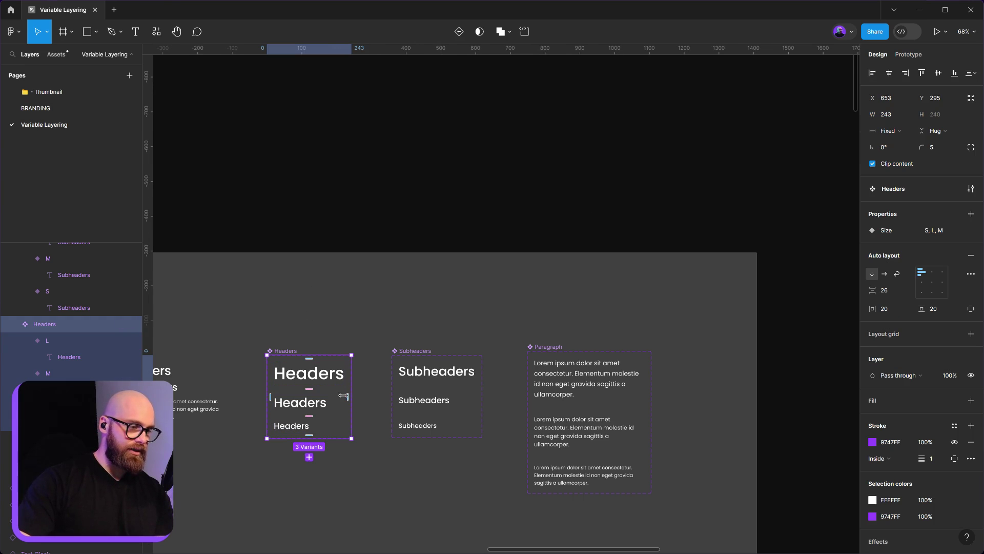
pyautogui.moveTo(353, 396); pyautogui.dragTo(332, 395)
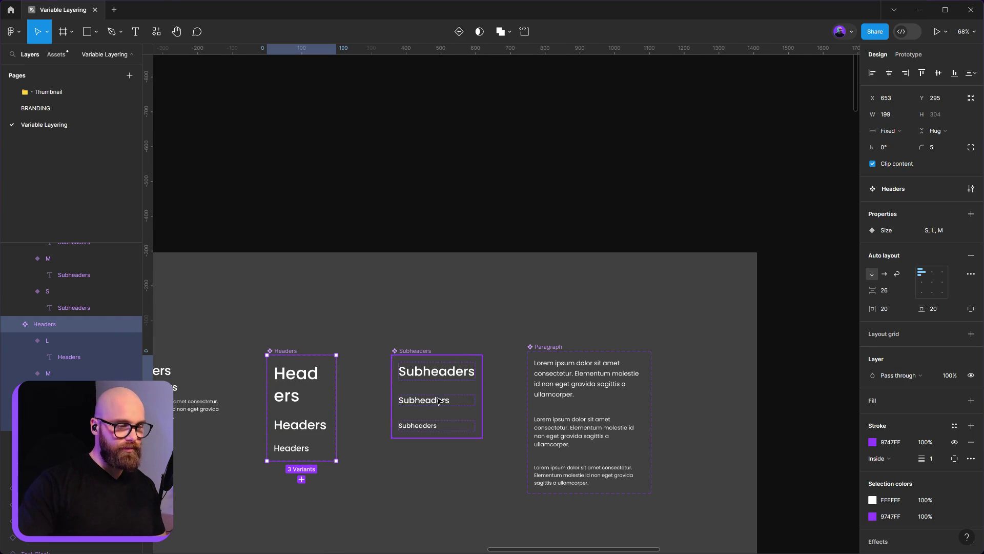
pyautogui.hotkey('ctrl', 'z')
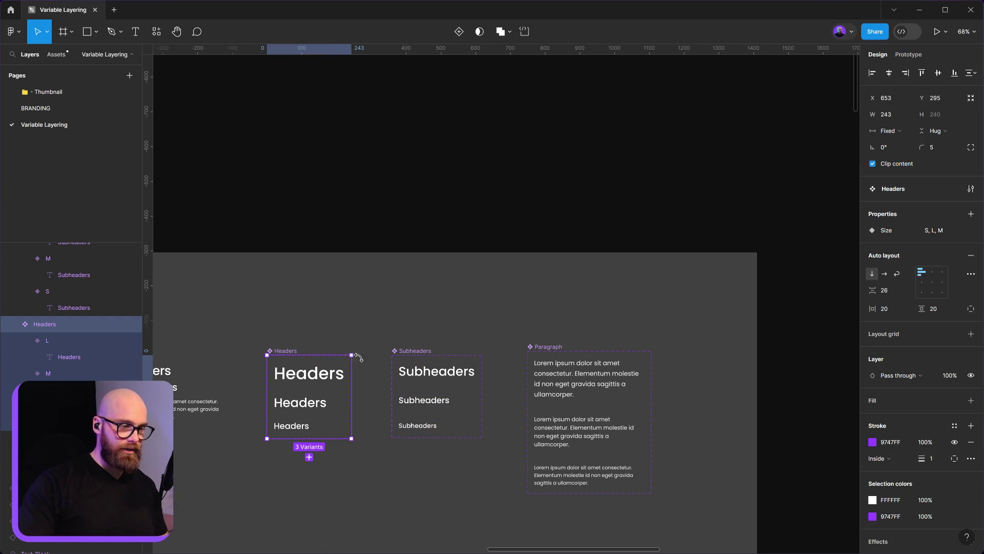
# Turn on truncation for the three Subheaders texts with a 1-line maximum.
pyautogui.click(403, 501)
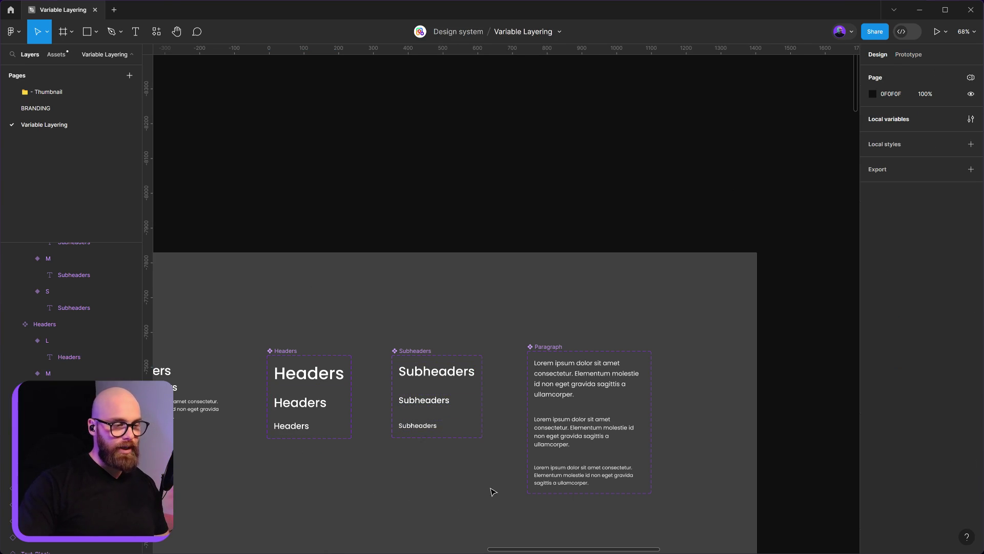
pyautogui.keyDown('ctrl'); pyautogui.click(433, 375); pyautogui.keyUp('ctrl')
pyautogui.keyDown('ctrl'); pyautogui.keyDown('shift'); pyautogui.click(430, 401); pyautogui.keyUp('shift'); pyautogui.keyUp('ctrl')
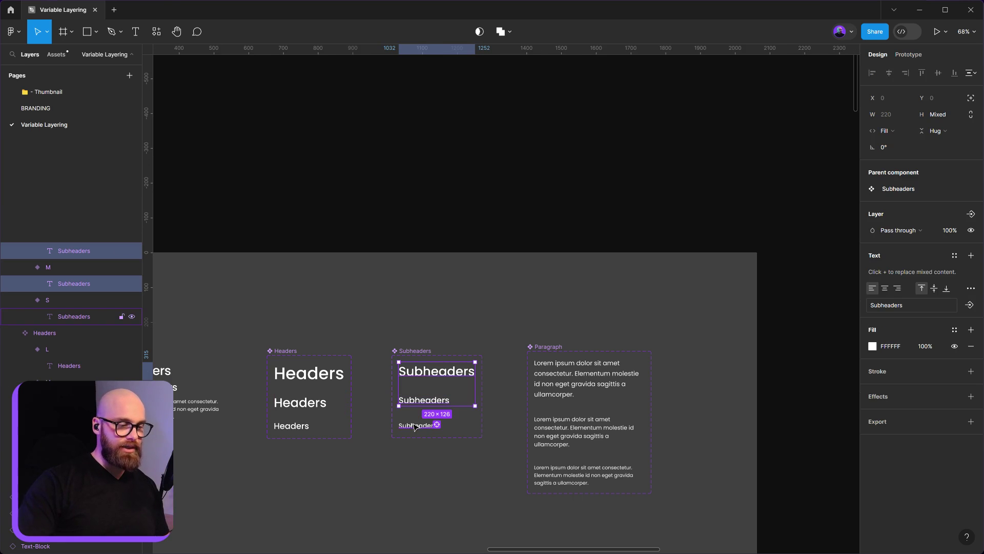
pyautogui.keyDown('ctrl'); pyautogui.keyDown('shift'); pyautogui.click(453, 427); pyautogui.keyUp('shift'); pyautogui.keyUp('ctrl')
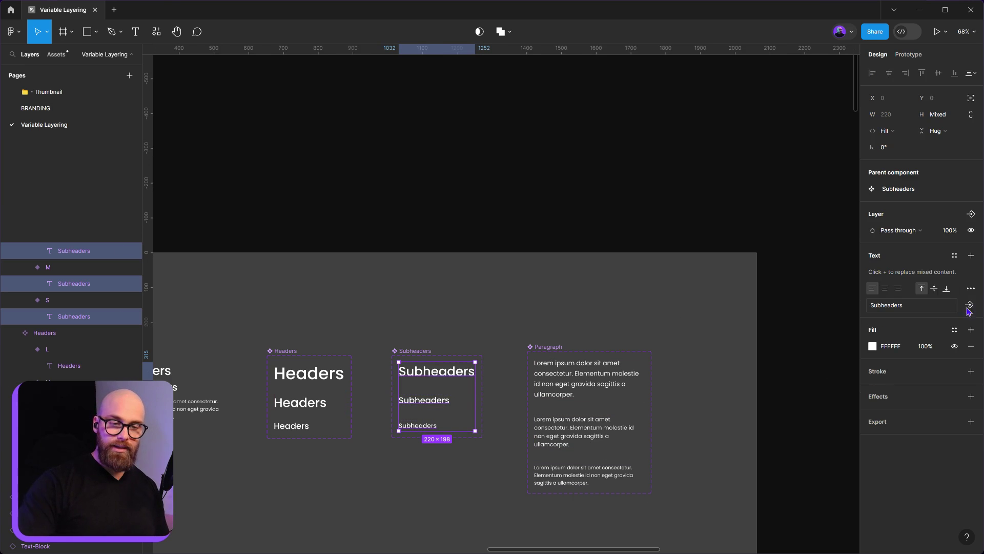
pyautogui.click(970, 289)
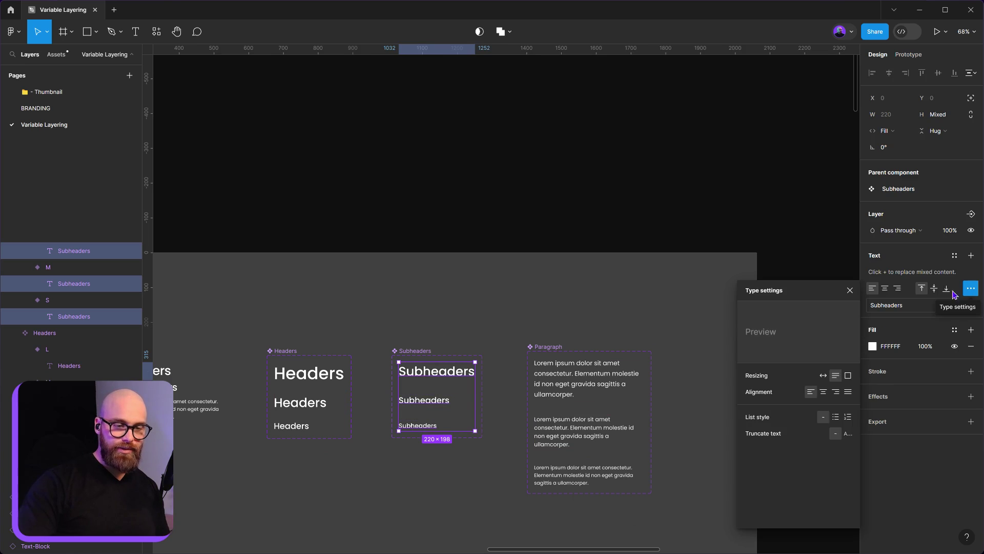
pyautogui.click(847, 433)
pyautogui.click(850, 451)
pyautogui.write('1')
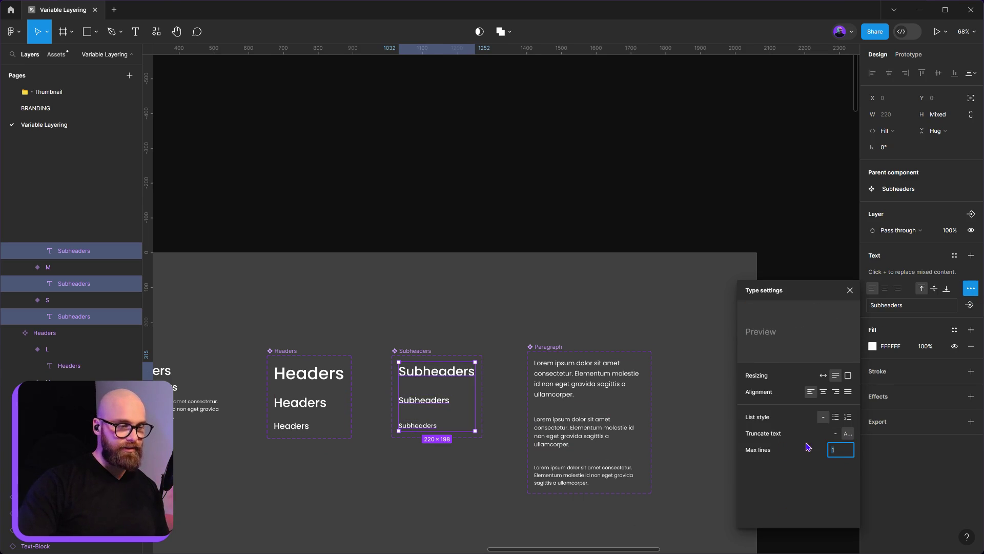
# Turn on ellipsis truncation for the Headers text layers with a maximum of 2 lines.
pyautogui.click(560, 296)
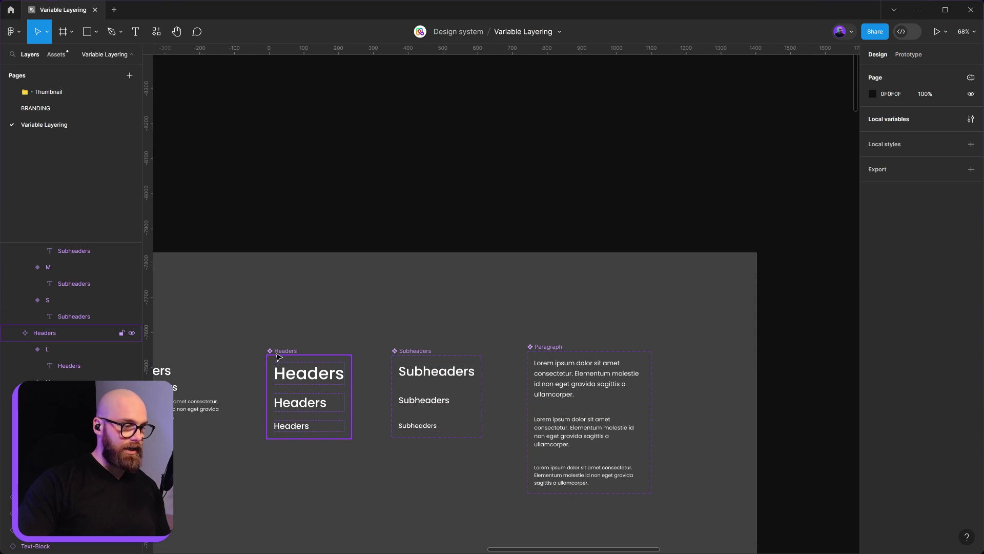
pyautogui.click(285, 350)
pyautogui.press('Return')
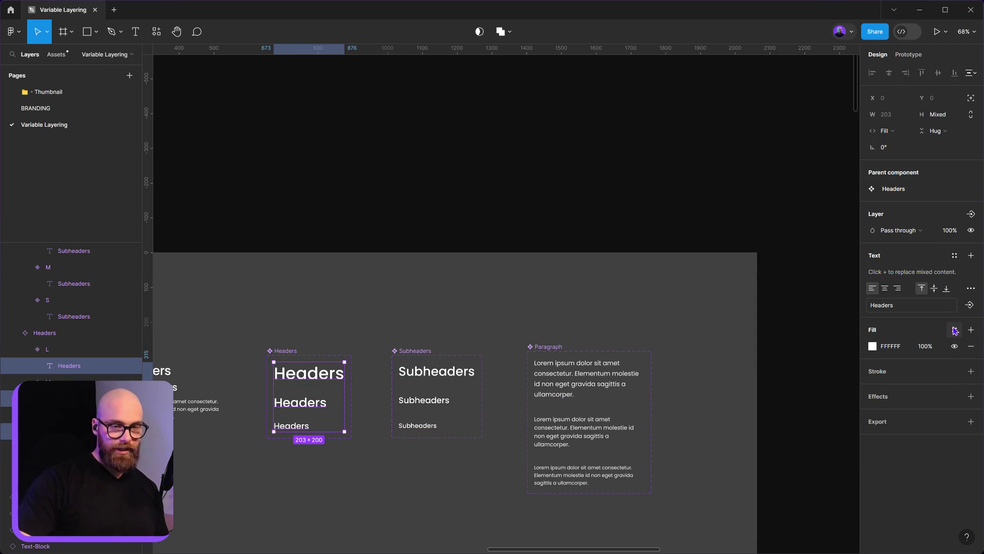
pyautogui.click(970, 288)
pyautogui.click(846, 434)
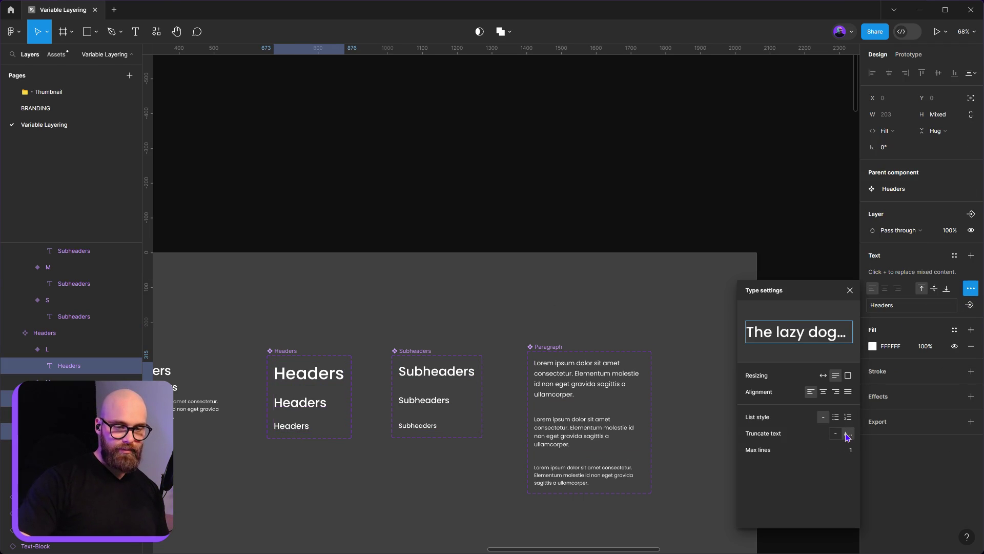
pyautogui.click(849, 455)
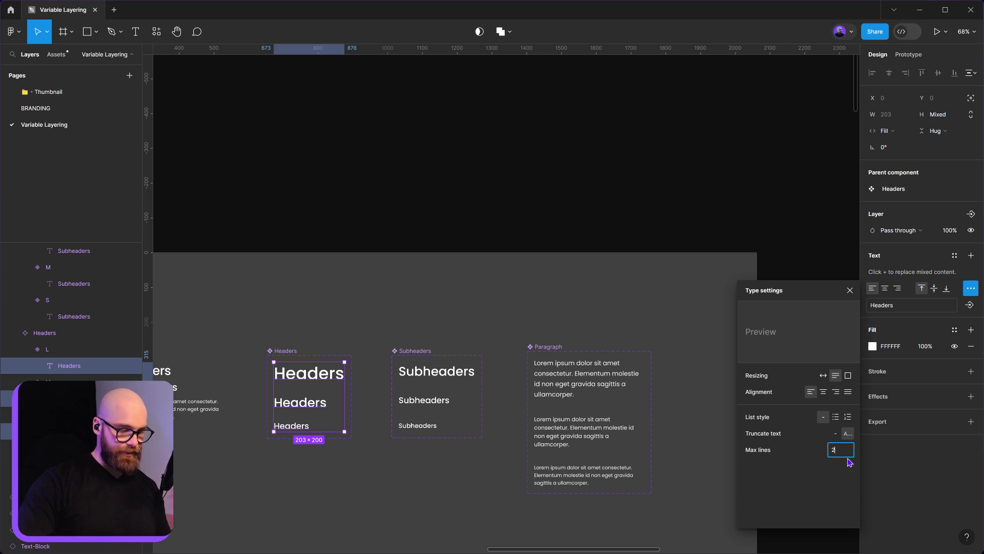
pyautogui.write('2')
pyautogui.click(474, 290)
pyautogui.click(478, 294)
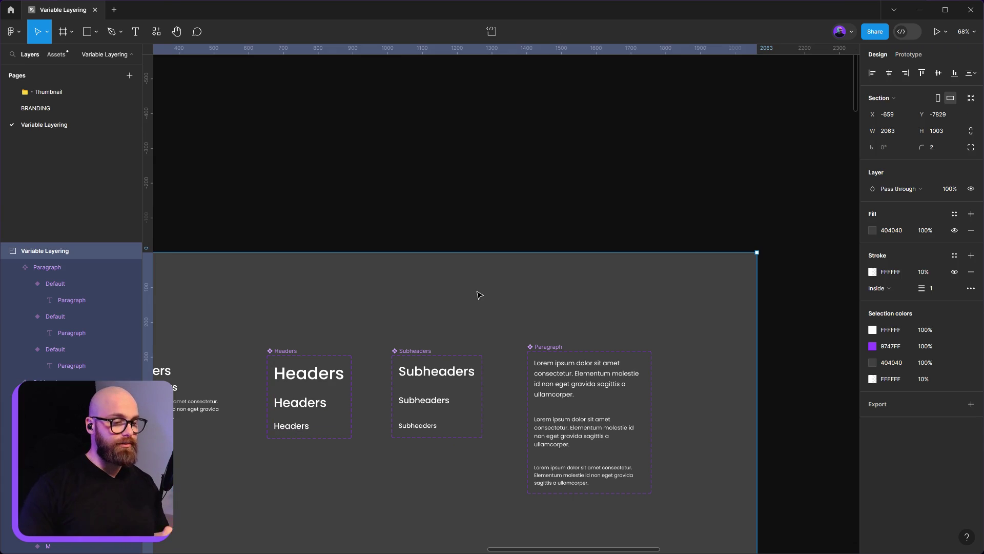
# Select the smallest Headers, Subheaders and Paragraph rows and Alt-drag copies below the component sets.
pyautogui.moveTo(251, 324); pyautogui.dragTo(700, 539)
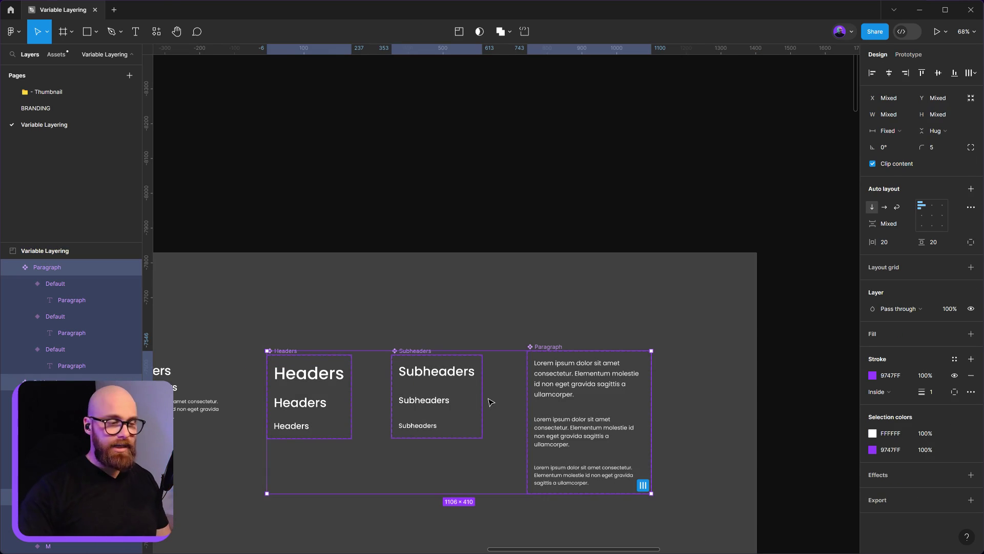
pyautogui.click(331, 376)
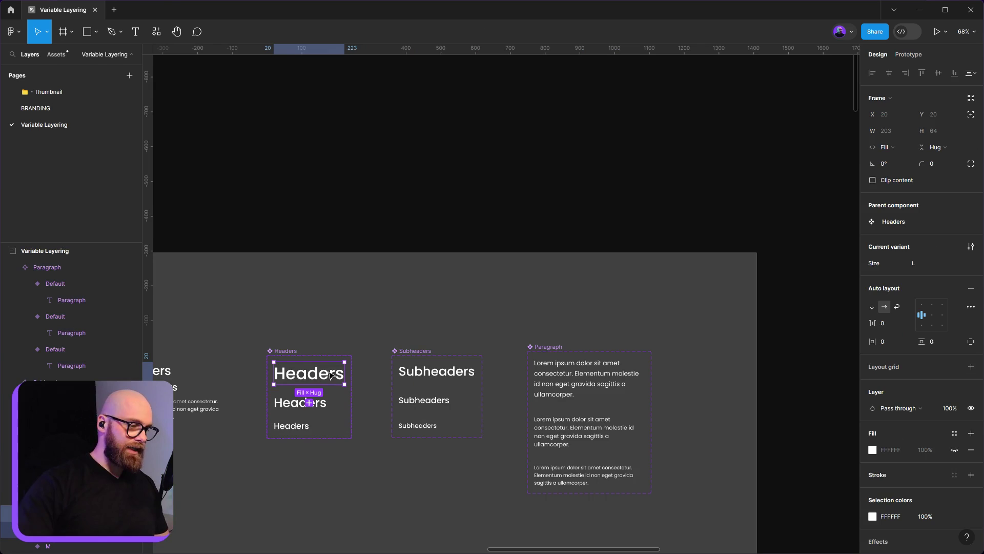
pyautogui.keyDown('shift'); pyautogui.click(435, 379); pyautogui.keyUp('shift')
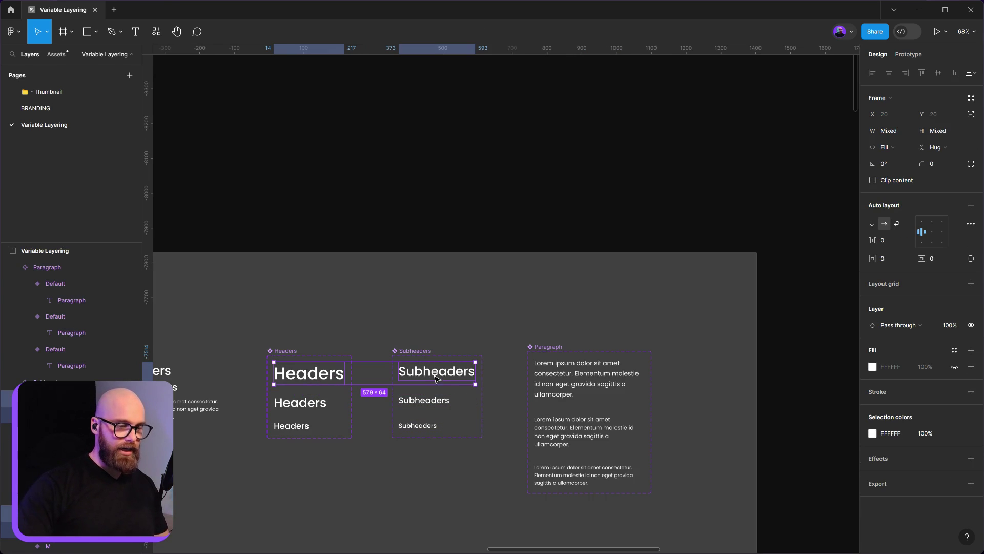
pyautogui.click(296, 426)
pyautogui.keyDown('shift'); pyautogui.click(417, 426); pyautogui.keyUp('shift')
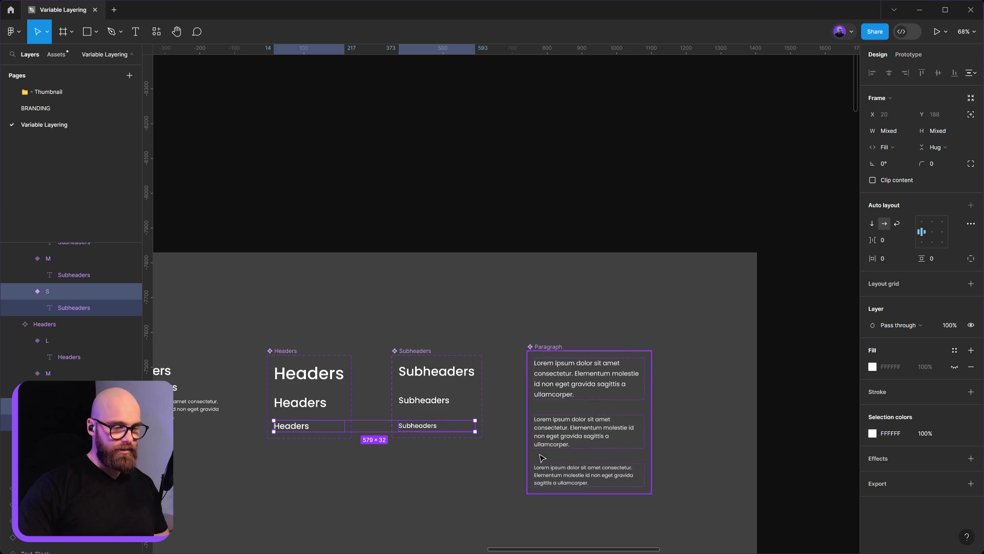
pyautogui.keyDown('shift'); pyautogui.click(563, 476); pyautogui.keyUp('shift')
pyautogui.scroll(-3, 527, 356)
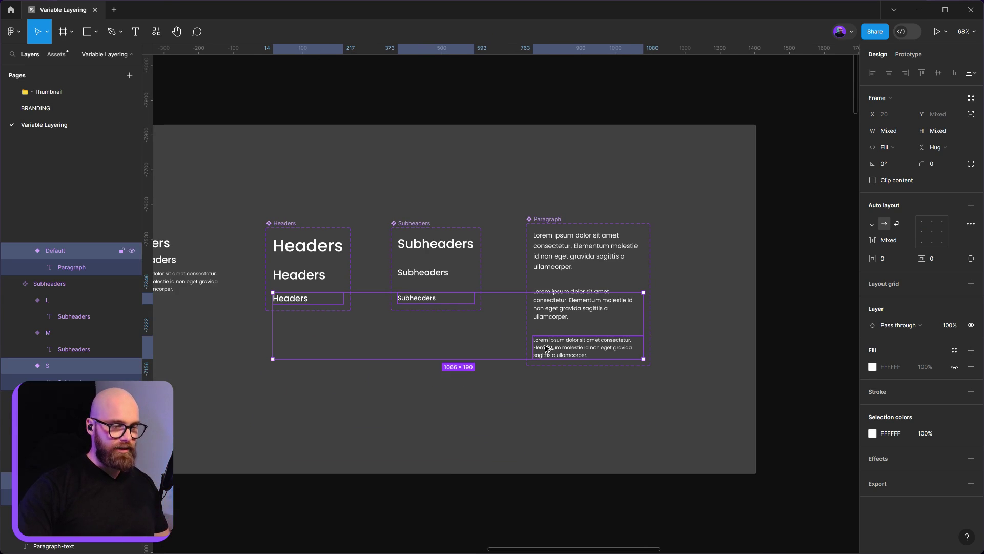
pyautogui.moveTo(528, 356); pyautogui.dragTo(527, 508)
# Stack the Headers, Subheaders and Paragraph copies in a vertical column and select all three.
pyautogui.click(323, 494)
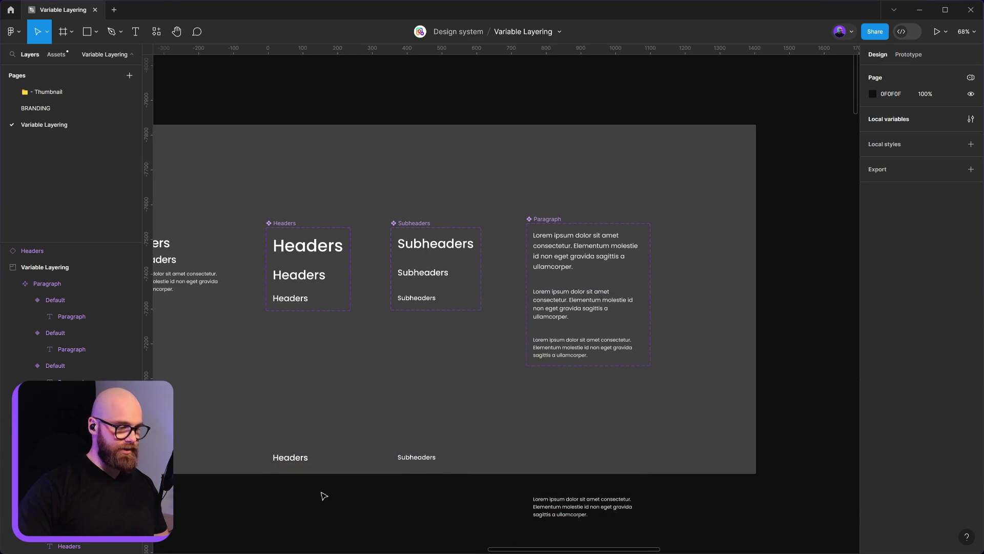
pyautogui.moveTo(289, 456); pyautogui.dragTo(304, 382)
pyautogui.moveTo(406, 464); pyautogui.dragTo(300, 408)
pyautogui.moveTo(584, 504); pyautogui.dragTo(354, 431)
pyautogui.hscroll(-5, 441, 419)
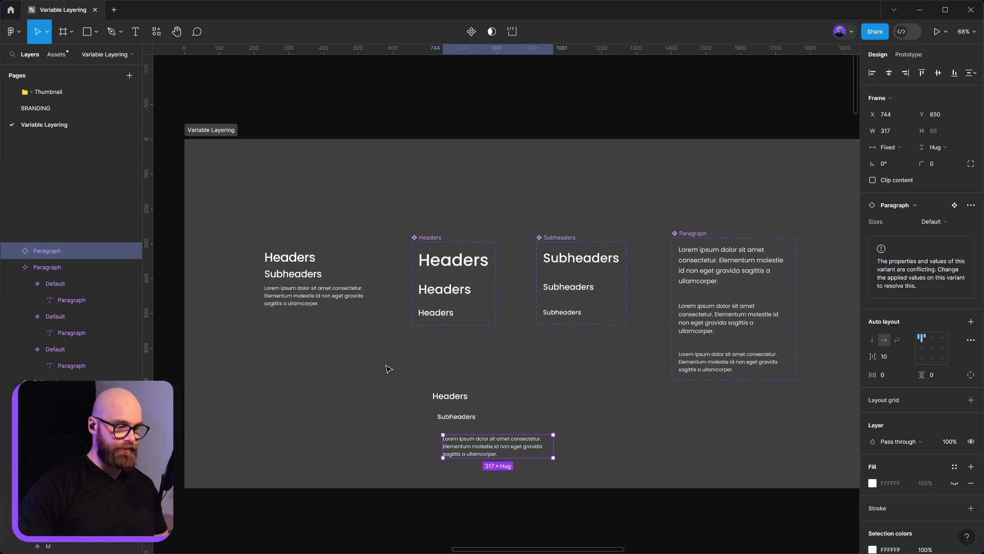
pyautogui.moveTo(387, 370); pyautogui.dragTo(618, 479)
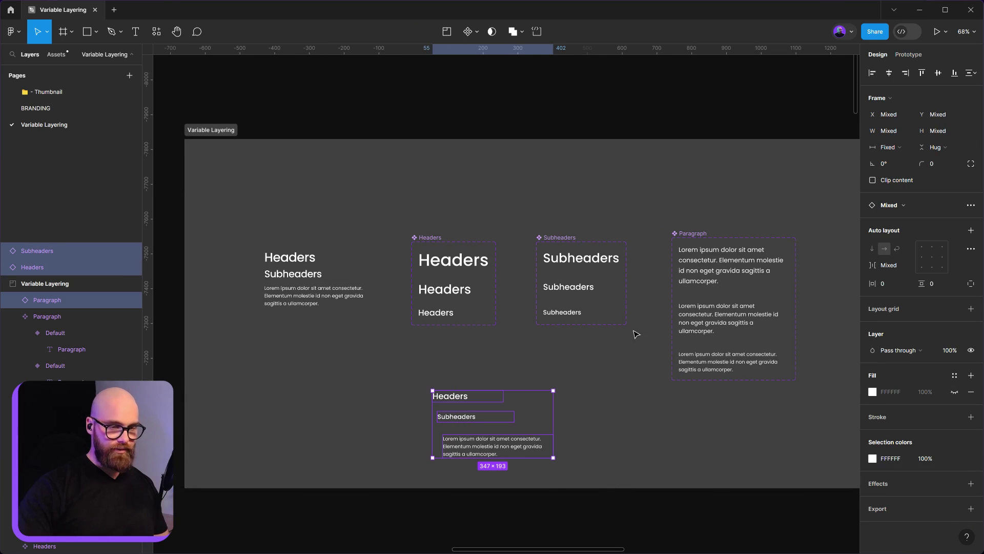
# Left-align the three text copies and set the gap between them to 16.
pyautogui.click(872, 73)
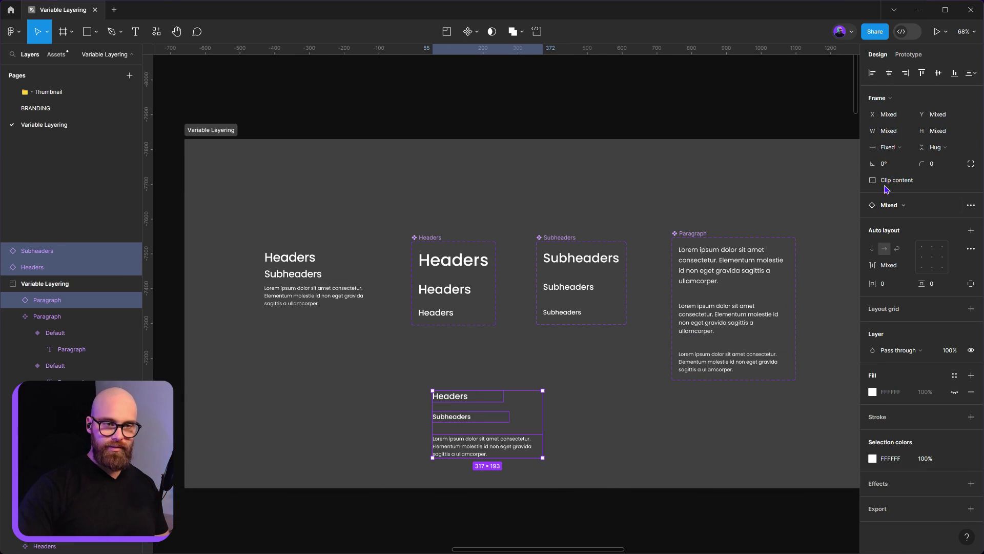
pyautogui.click(895, 266)
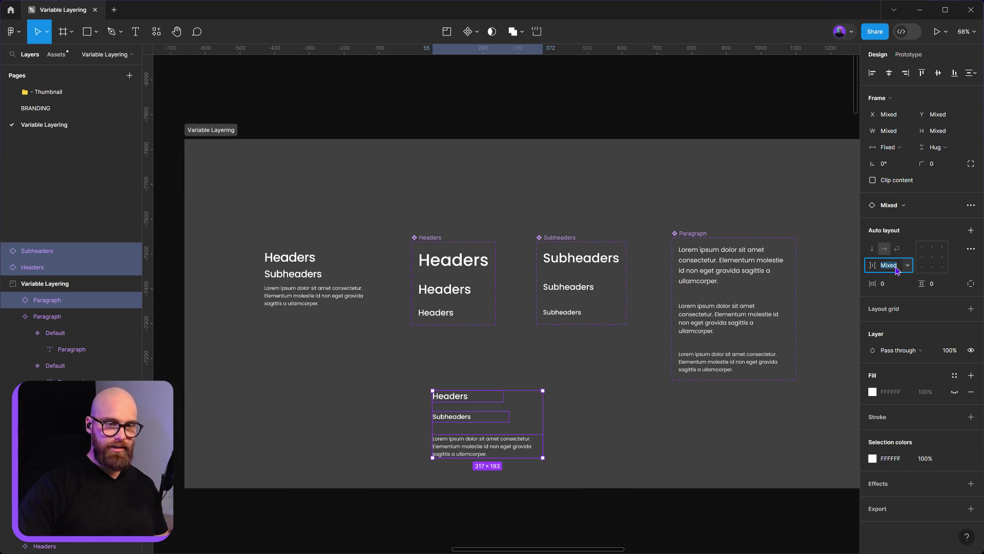
pyautogui.write('16')
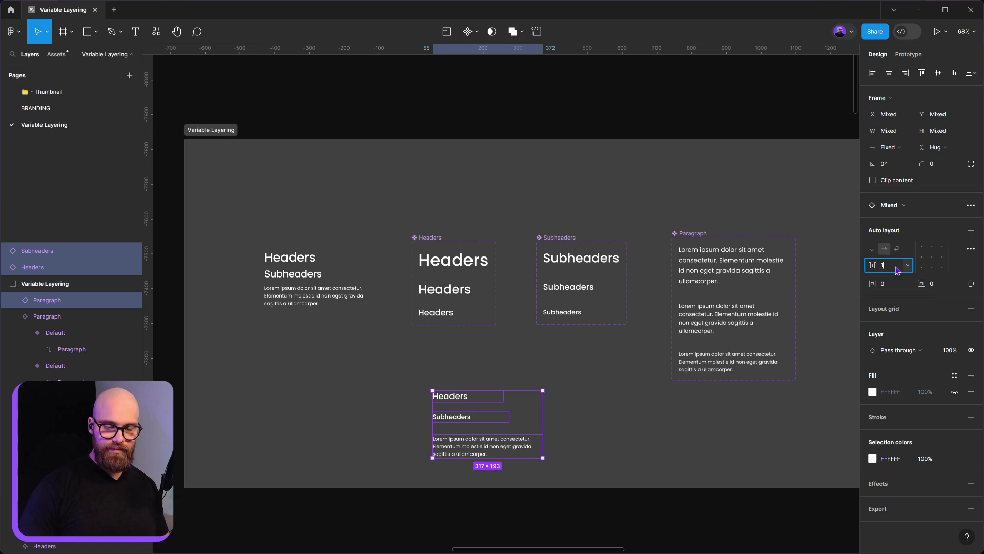
pyautogui.press('Return')
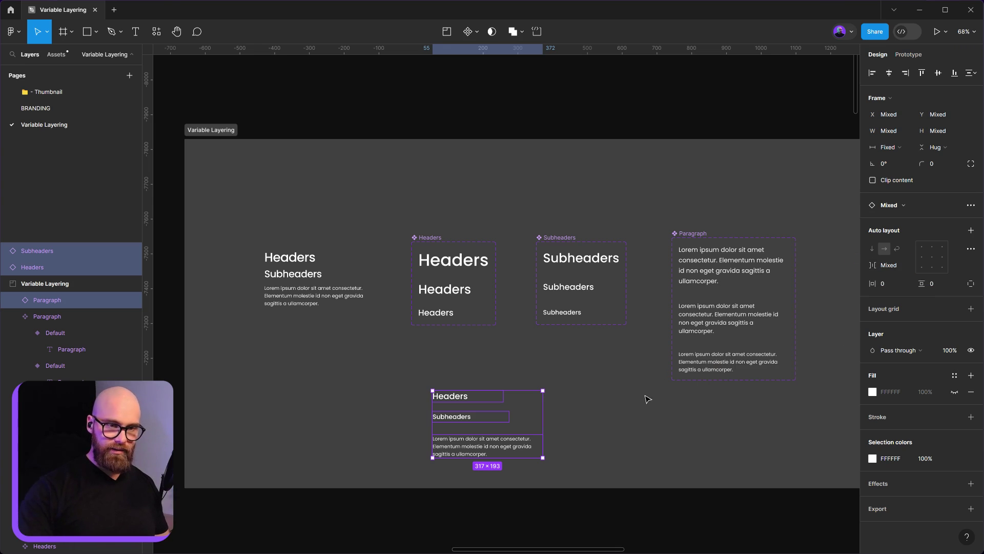
# Wrap the three texts in an auto-layout frame and name it Text-Blcok.
pyautogui.hotkey('shift', 'a')
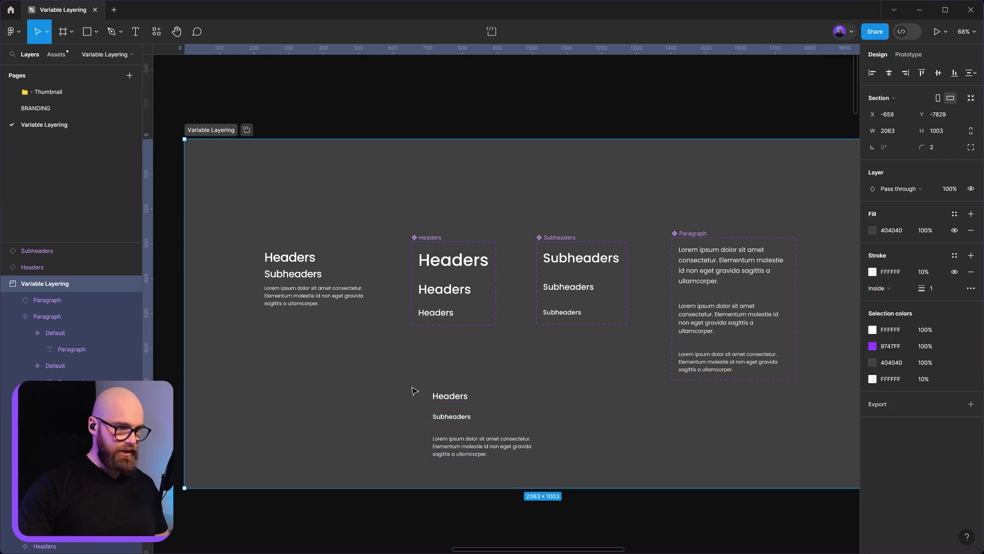
pyautogui.scroll(5, 462, 420)
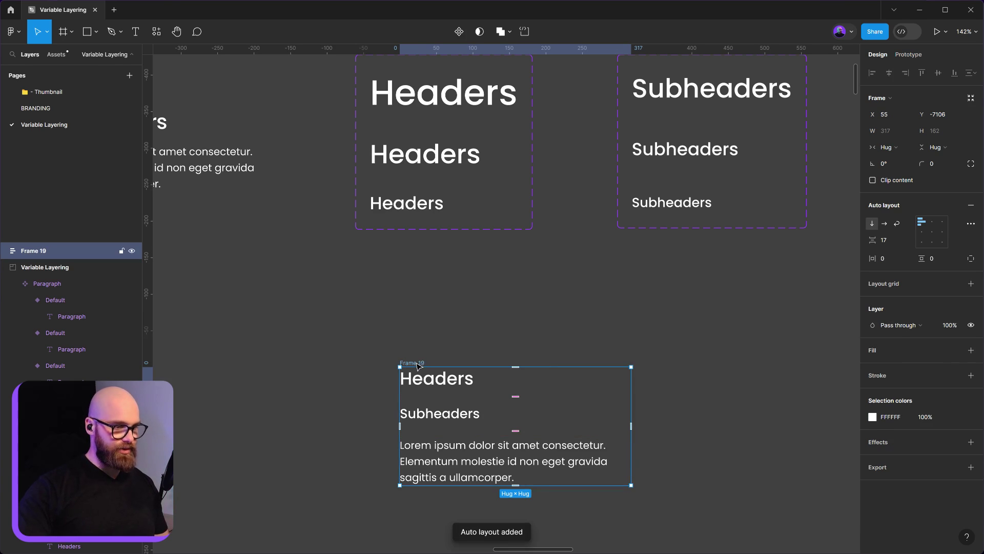
pyautogui.hotkey('ctrl', 'r')
pyautogui.write('Te')
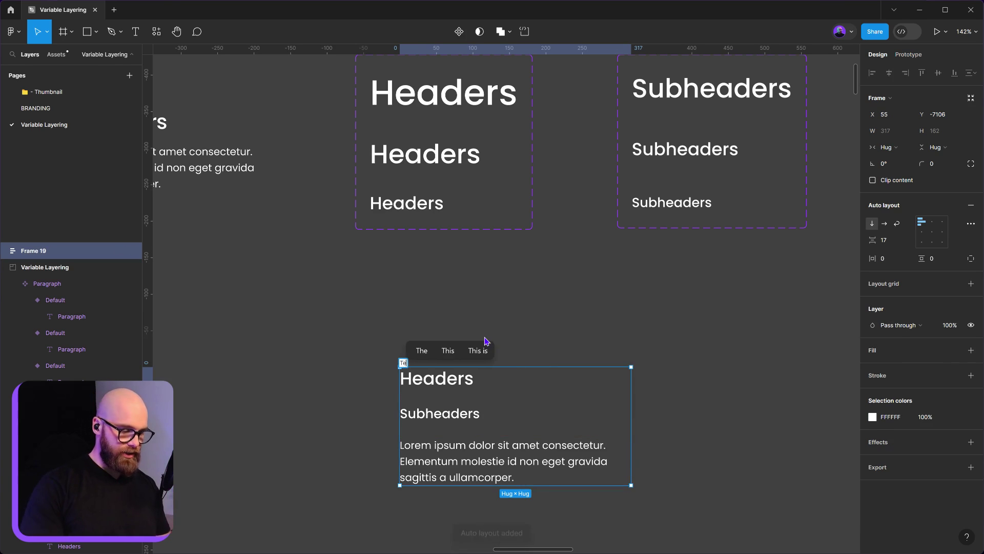
pyautogui.write('xt-')
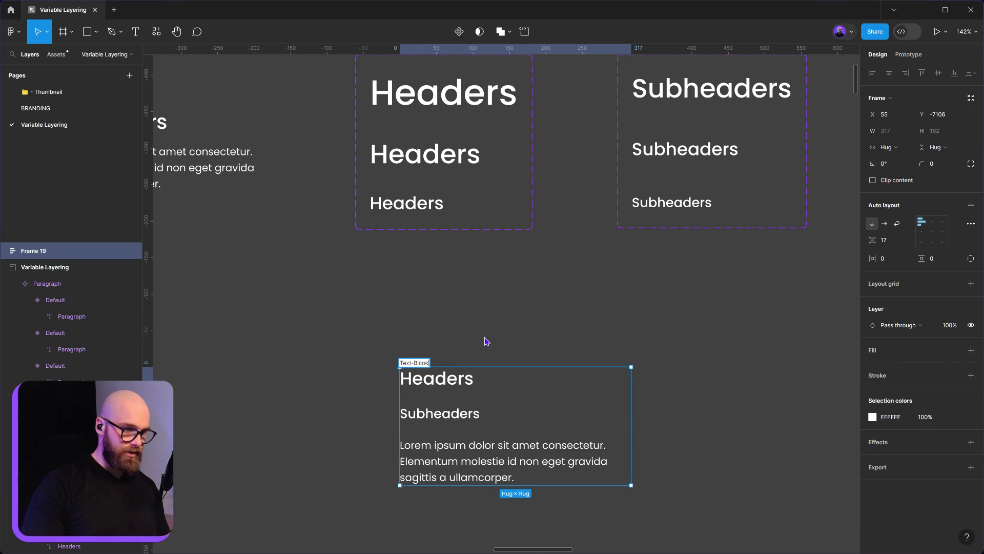
pyautogui.write('Blcok')
# Commit the Text-Blcok name and convert the frame into a component.
pyautogui.press('Return')
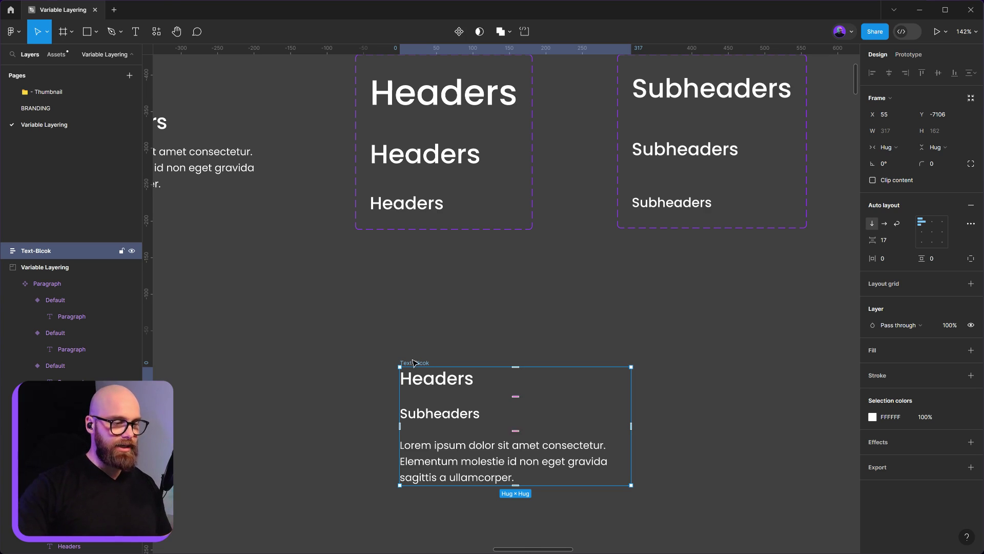
pyautogui.rightClick(416, 365)
pyautogui.click(442, 449)
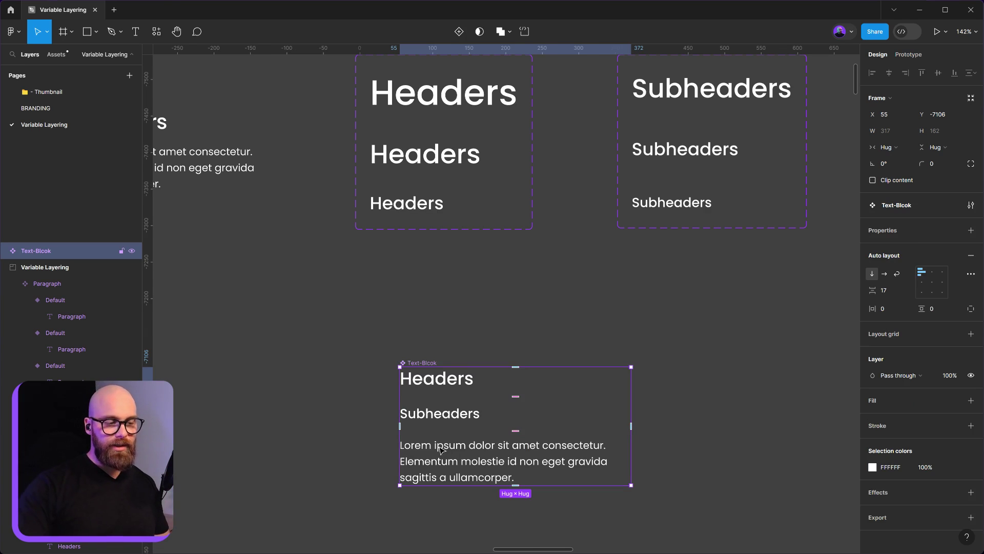
# Set the component's auto-layout spacing to 0 and reselect its three nested texts.
pyautogui.click(893, 295)
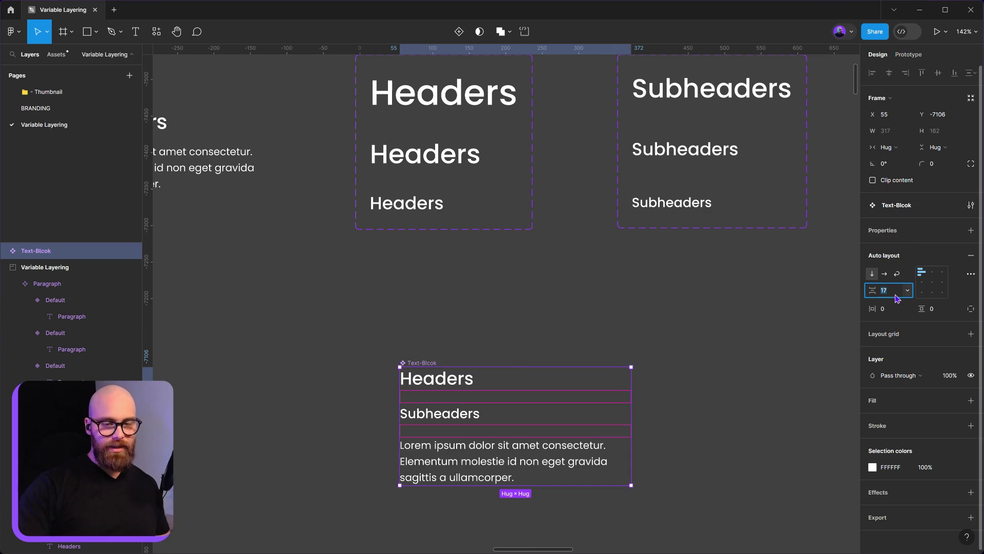
pyautogui.write('0')
pyautogui.press('Return')
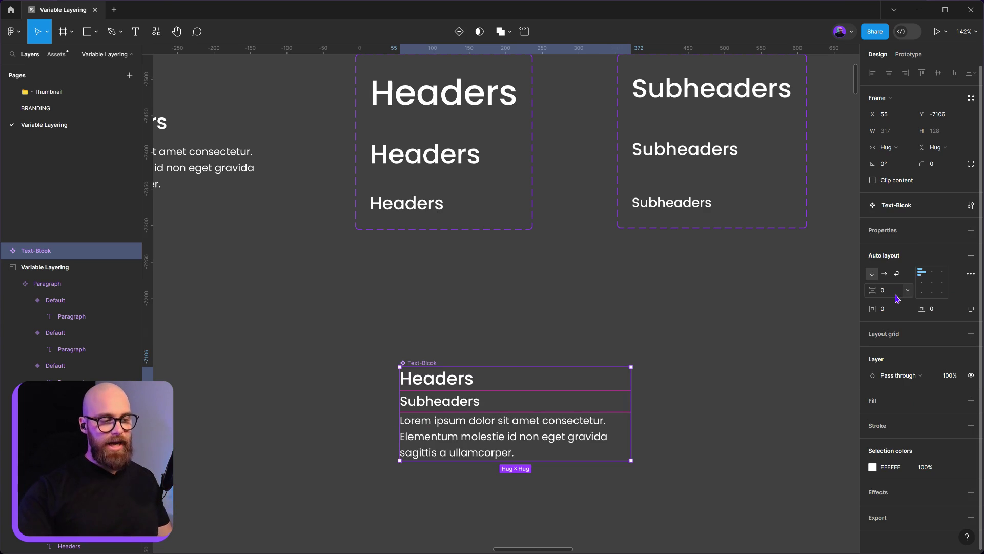
pyautogui.click(446, 467)
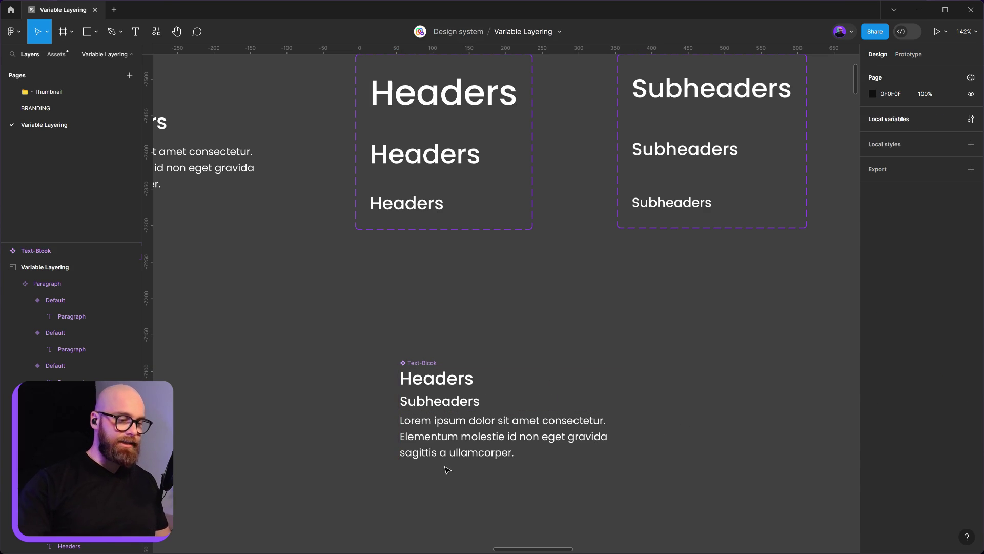
pyautogui.click(419, 363)
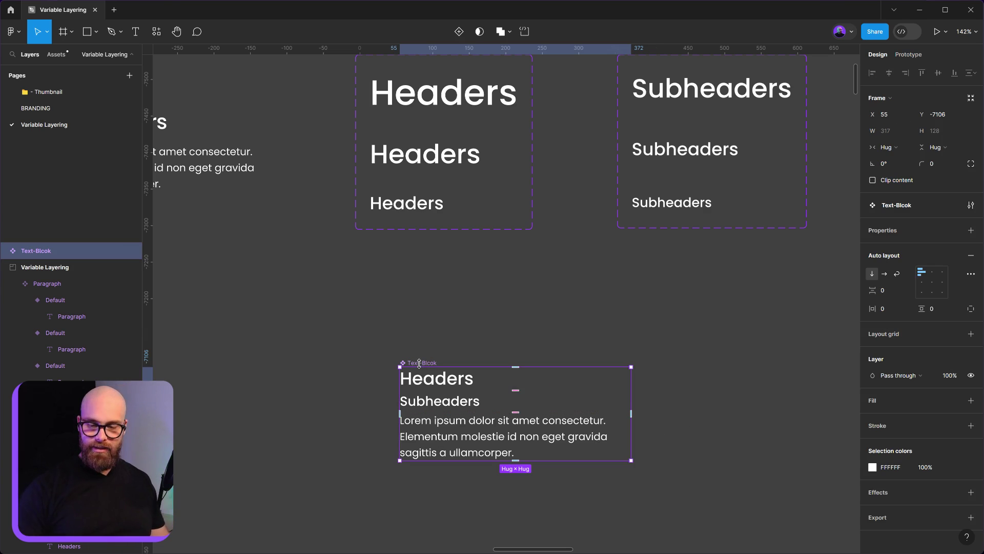
pyautogui.press('Return')
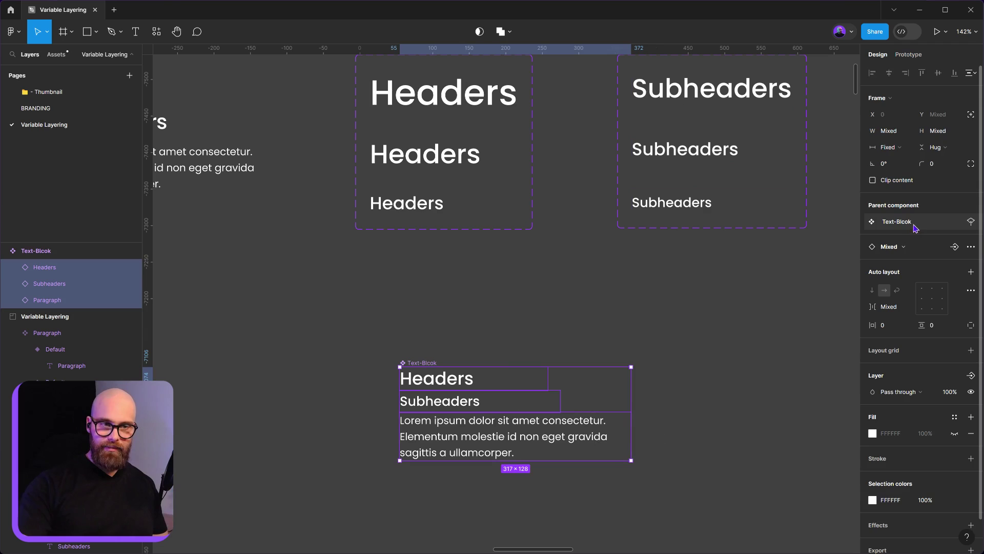
pyautogui.click(367, 346)
pyautogui.click(403, 362)
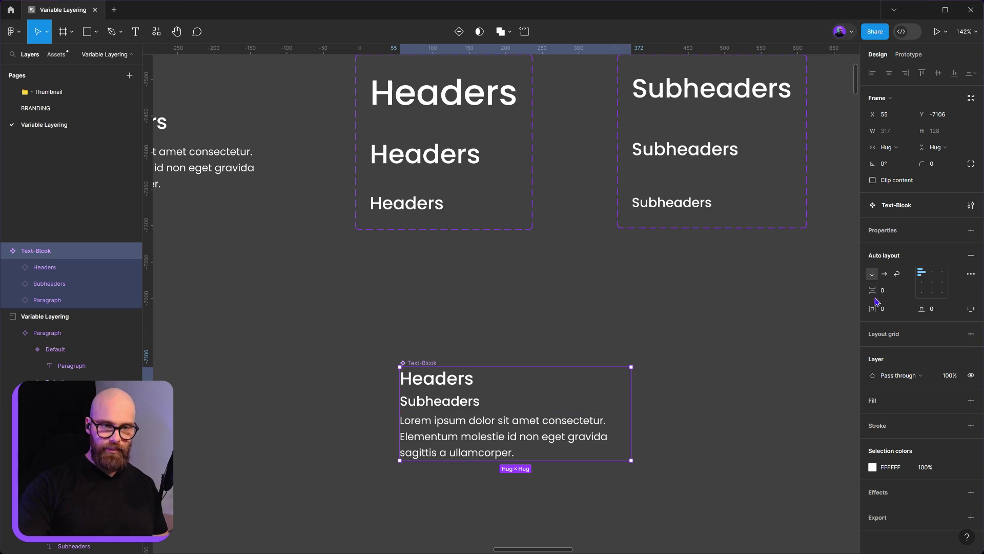
pyautogui.press('Return')
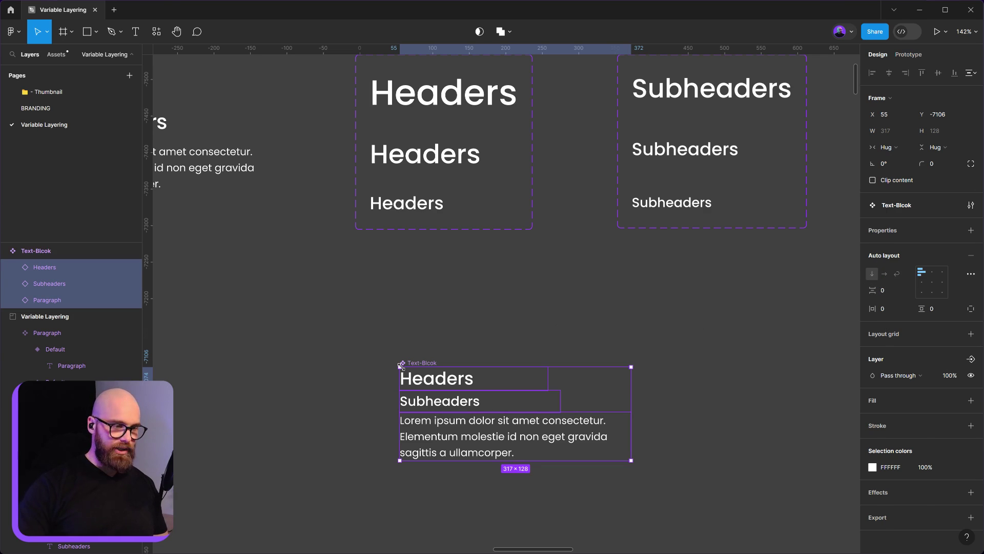
pyautogui.click(888, 147)
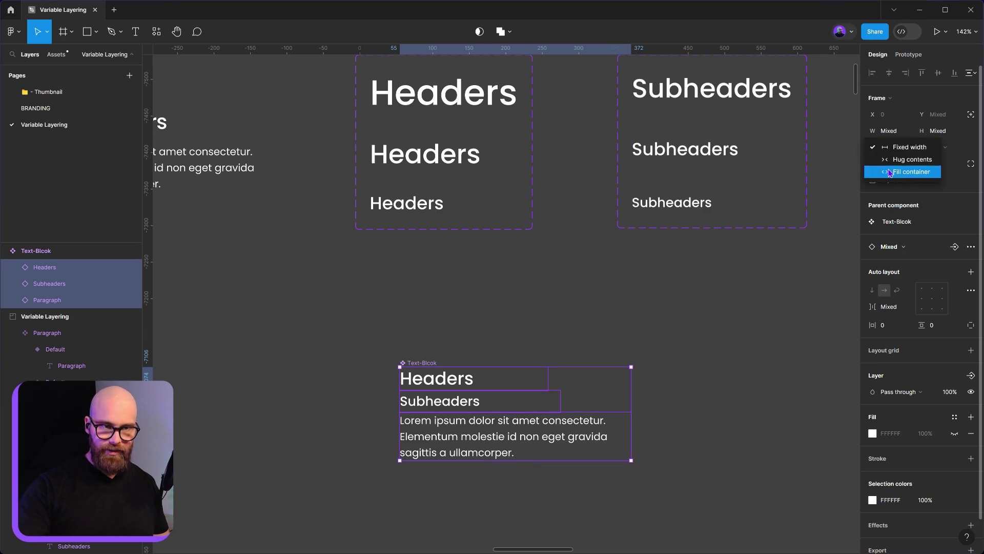
pyautogui.click(902, 171)
pyautogui.click(477, 356)
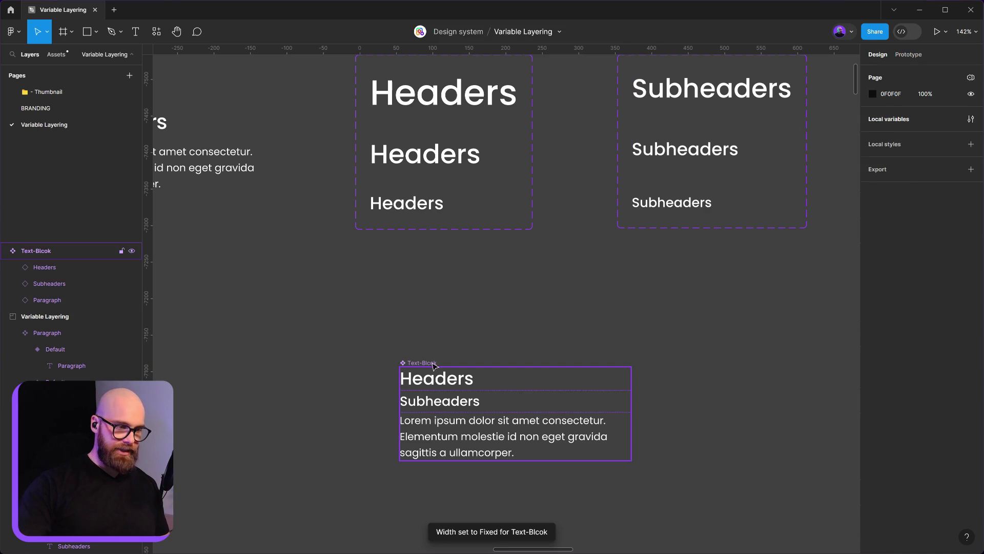
pyautogui.click(425, 363)
pyautogui.moveTo(631, 413)
pyautogui.mouseDown()
pyautogui.moveTo(450, 413)
pyautogui.moveTo(784, 430)
pyautogui.moveTo(461, 398)
pyautogui.moveTo(692, 405)
pyautogui.moveTo(644, 391)
pyautogui.moveTo(635, 405)
pyautogui.mouseUp()
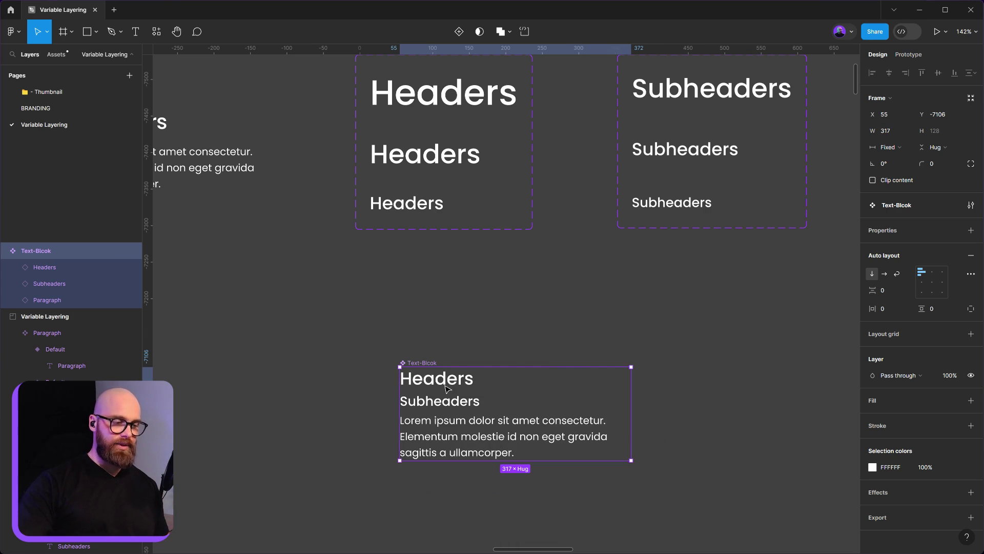
pyautogui.click(788, 398)
pyautogui.click(420, 363)
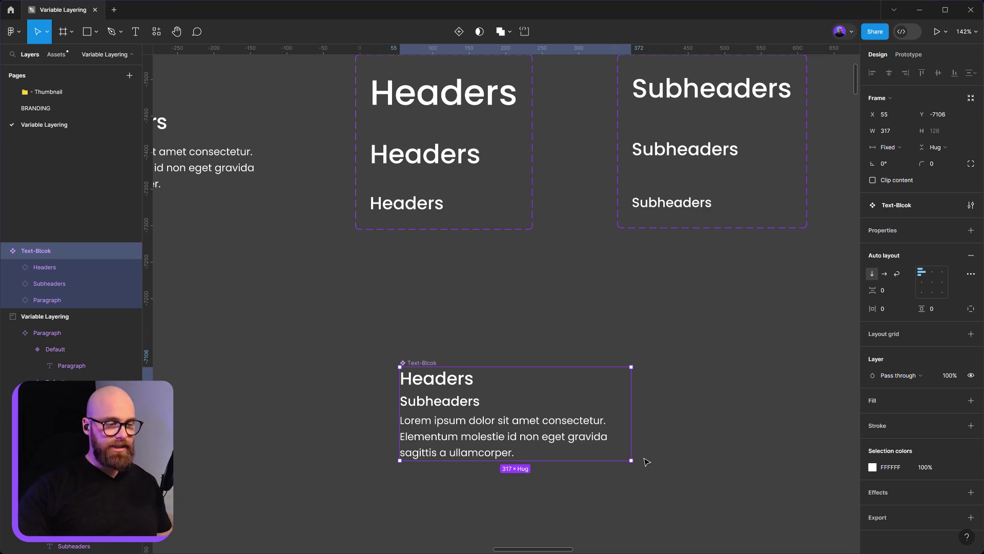
pyautogui.click(450, 404)
pyautogui.click(451, 385)
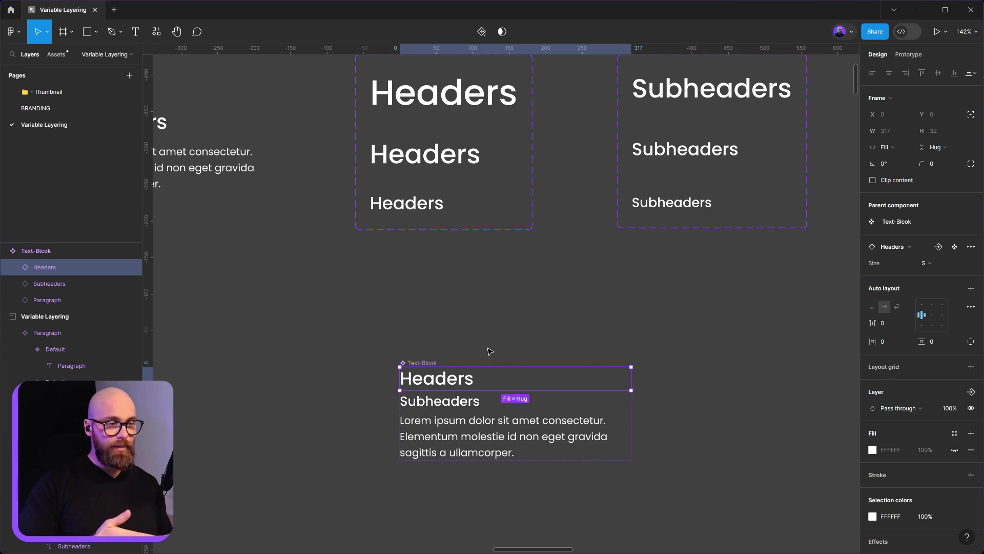
pyautogui.click(463, 336)
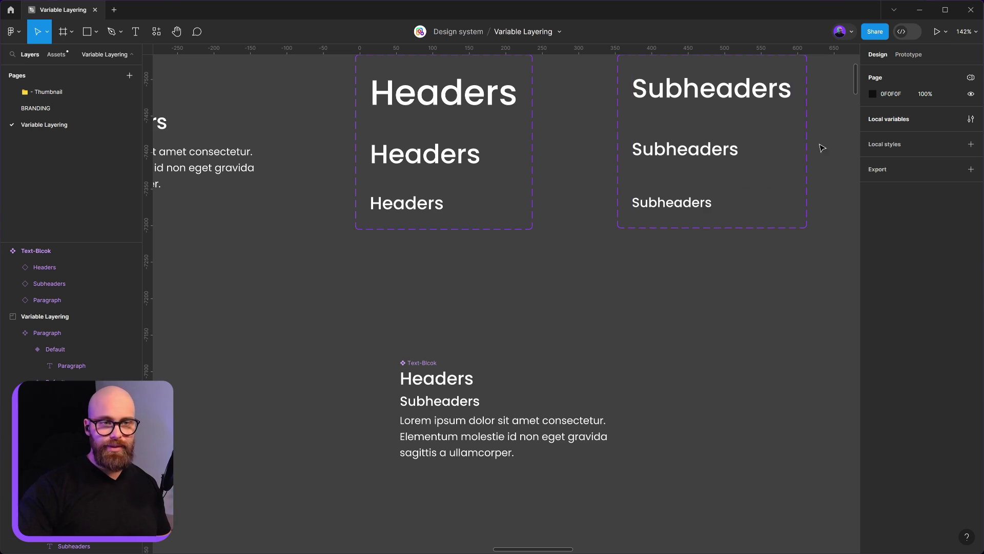
# Create a new local variable collection named Platform next to Dark Style.
pyautogui.click(968, 123)
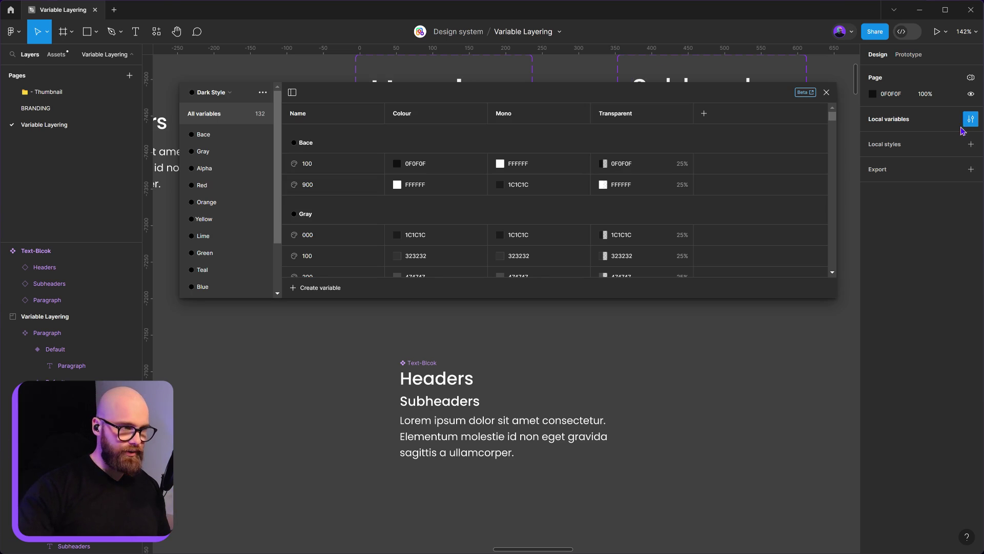
pyautogui.click(230, 98)
pyautogui.click(229, 93)
pyautogui.click(262, 92)
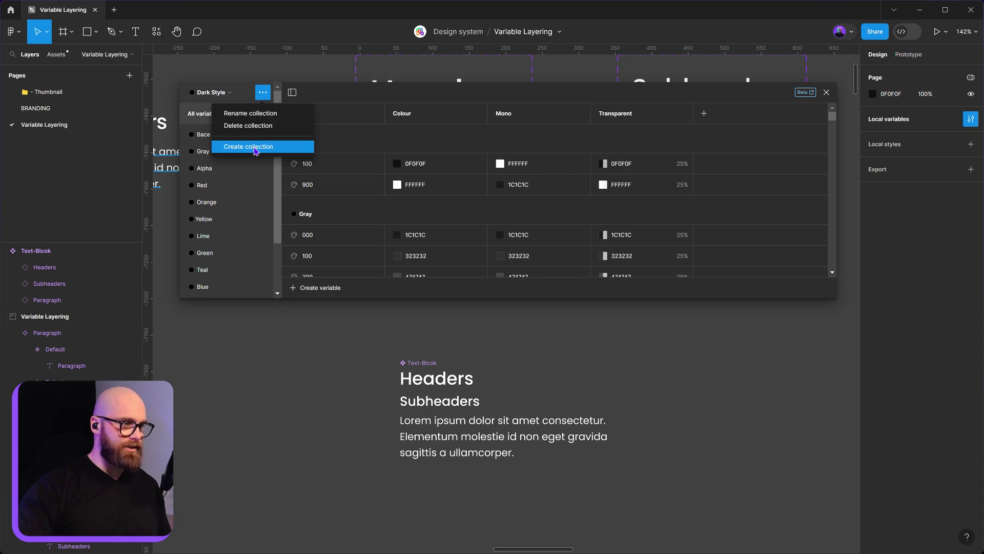
pyautogui.click(251, 147)
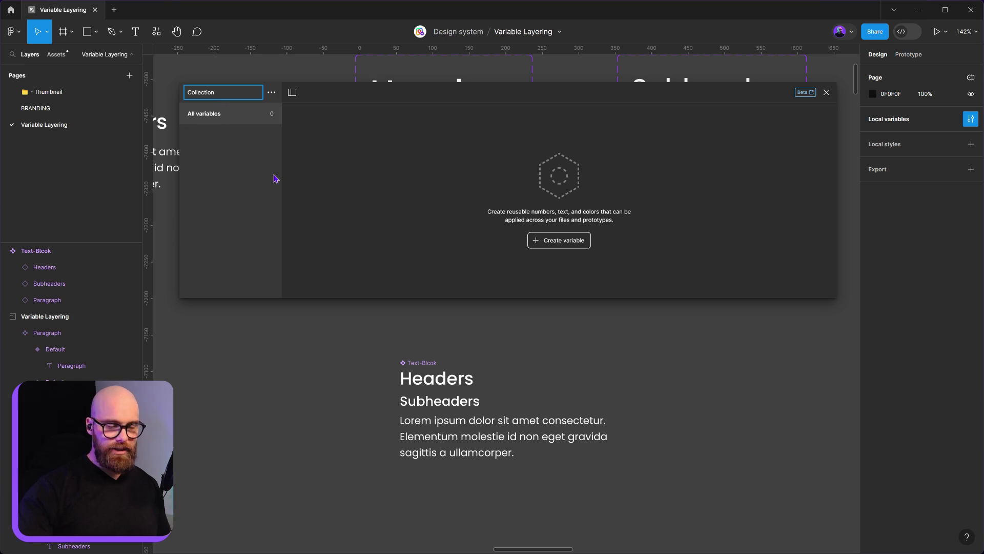
pyautogui.press('BackSpace')
pyautogui.press('BackSpace')
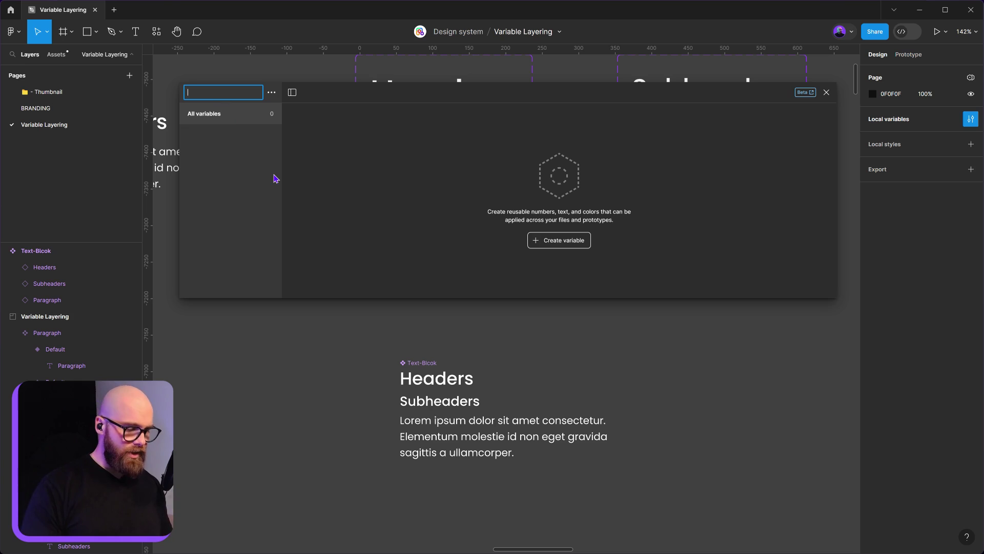
pyautogui.write('Szie')
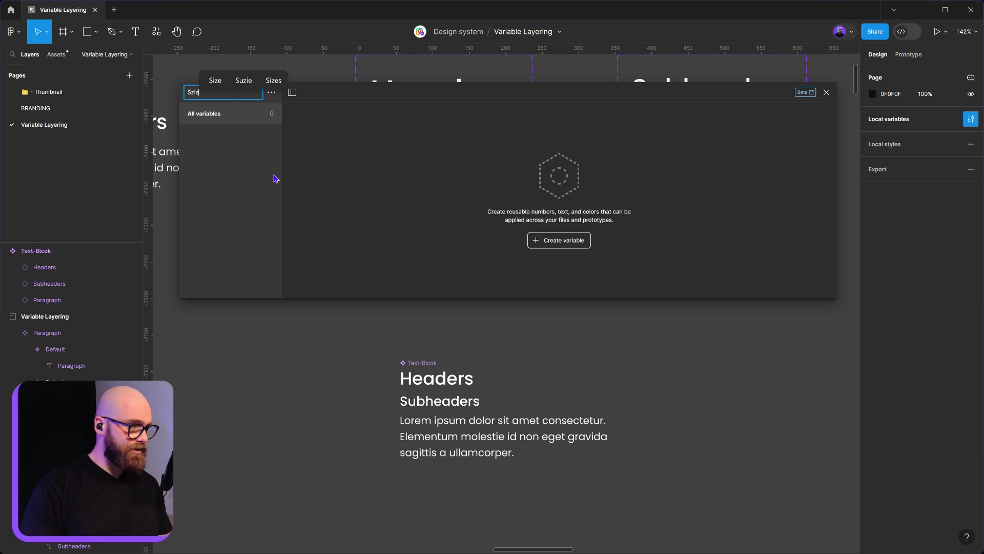
pyautogui.write('Platform')
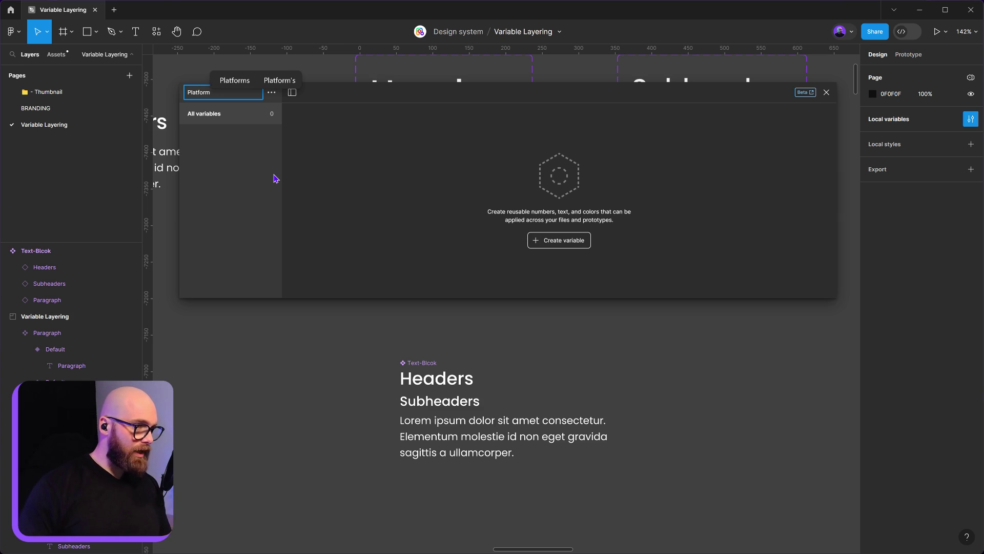
pyautogui.press('Return')
pyautogui.click(554, 245)
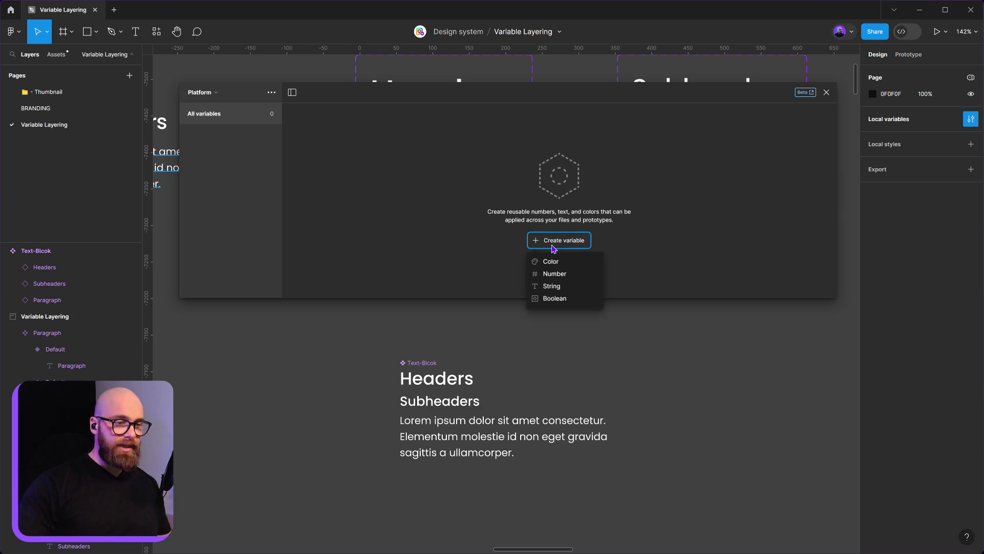
# Add a String variable named Size with value S to the Platform collection.
pyautogui.click(561, 287)
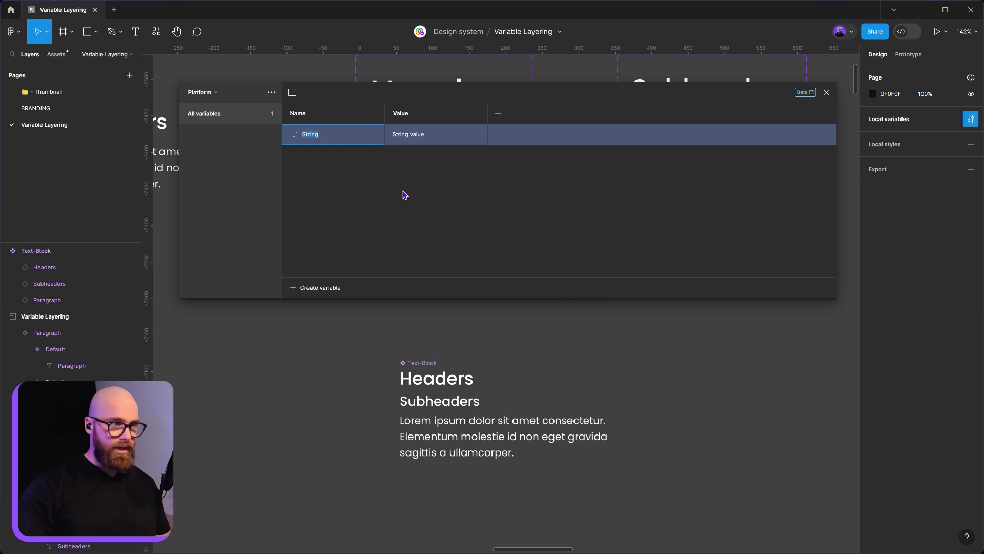
pyautogui.press('BackSpace')
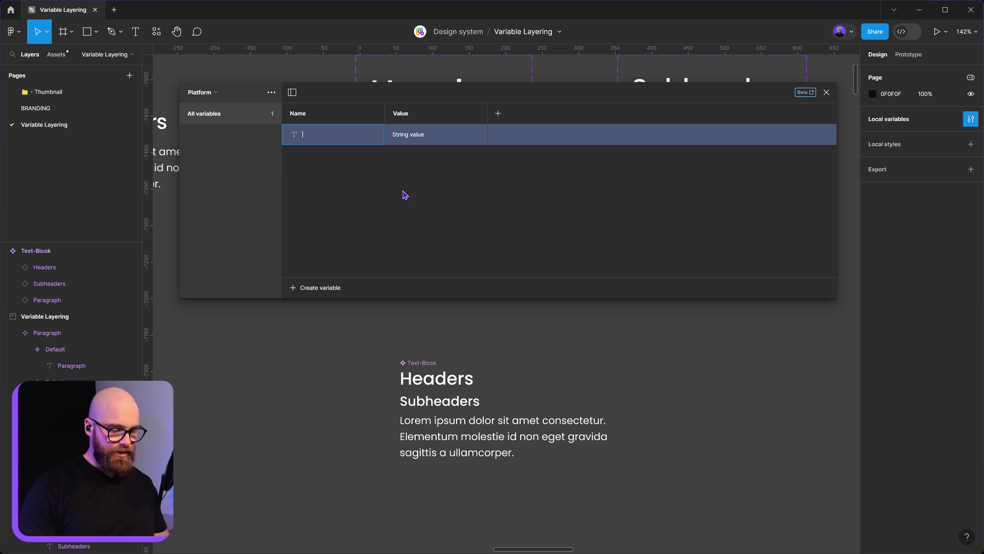
pyautogui.write('Szie')
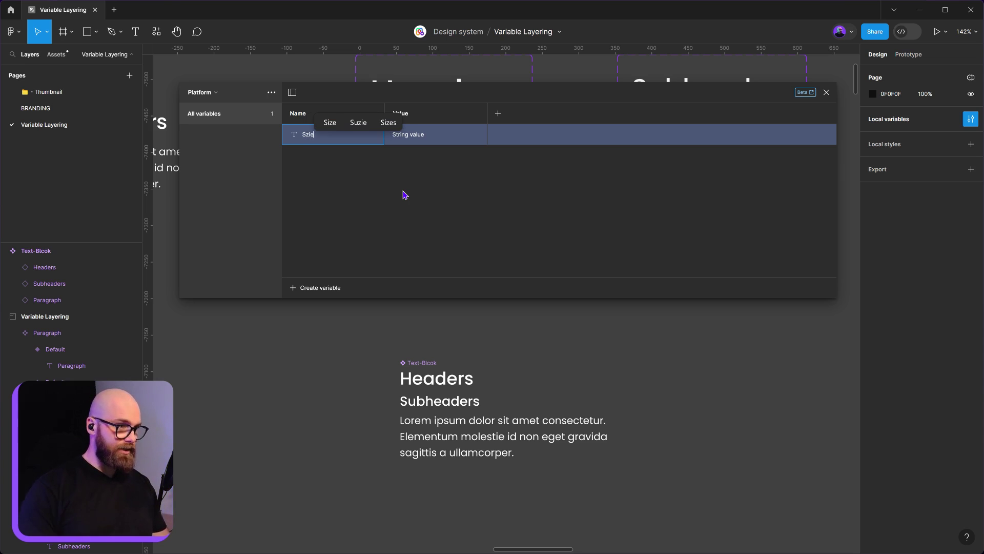
pyautogui.press('BackSpace')
pyautogui.press('BackSpace')
pyautogui.write('S')
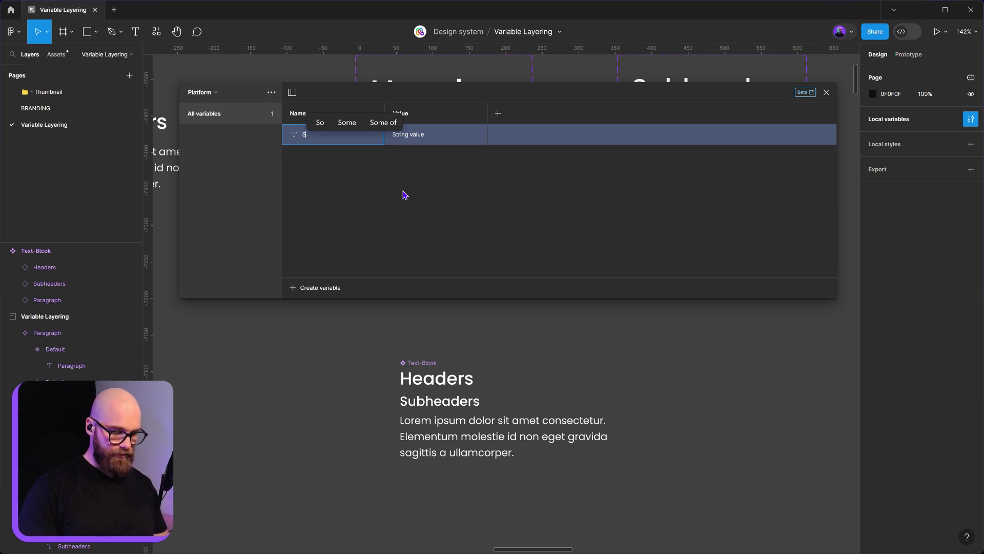
pyautogui.write('ize')
pyautogui.press('Return')
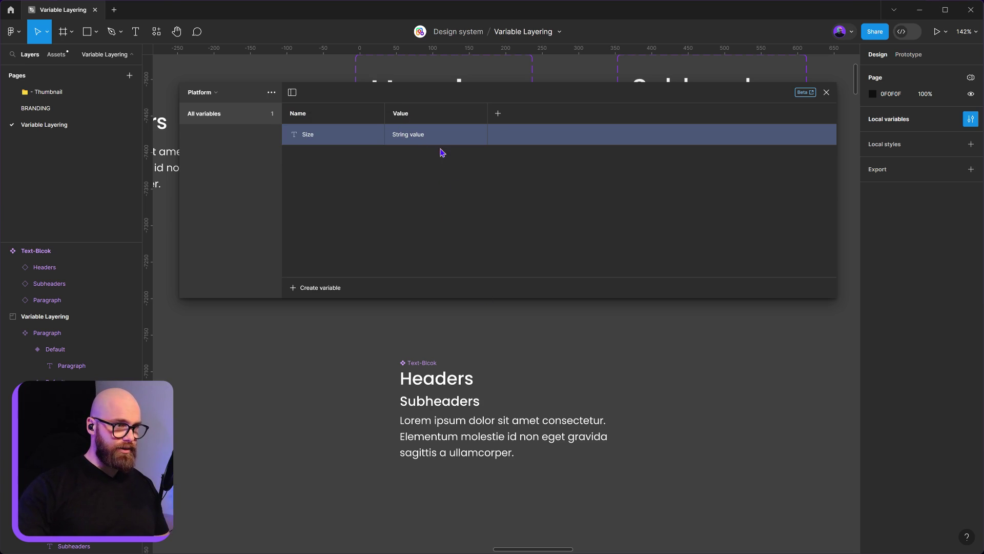
pyautogui.doubleClick(413, 136)
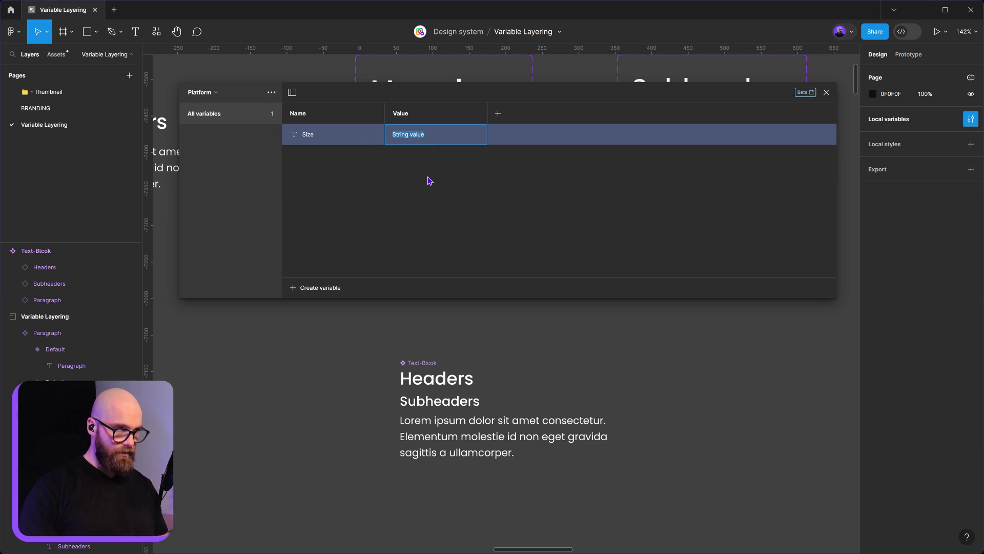
pyautogui.write('S')
pyautogui.press('Return')
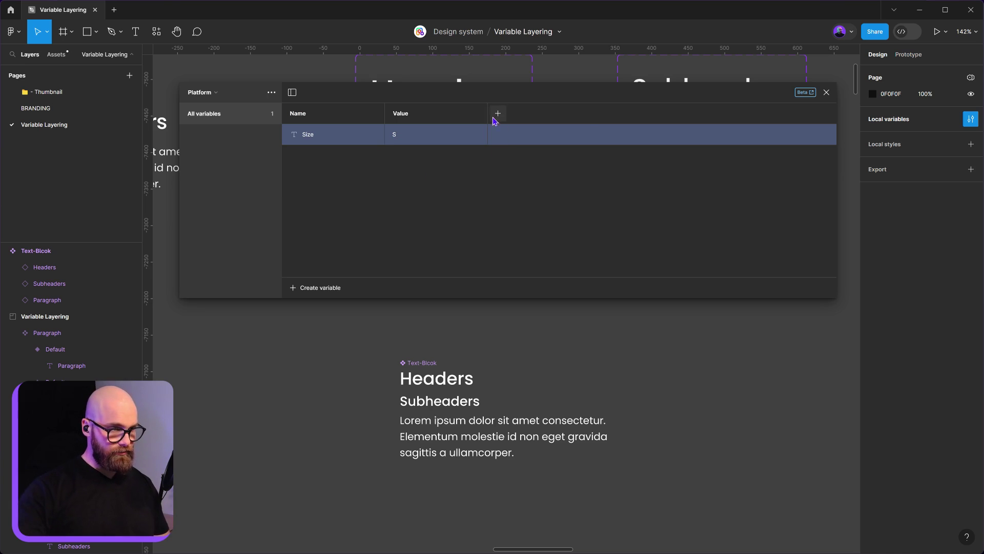
# Add two more modes, giving Size the values M and L.
pyautogui.click(496, 114)
pyautogui.doubleClick(510, 137)
pyautogui.write('M')
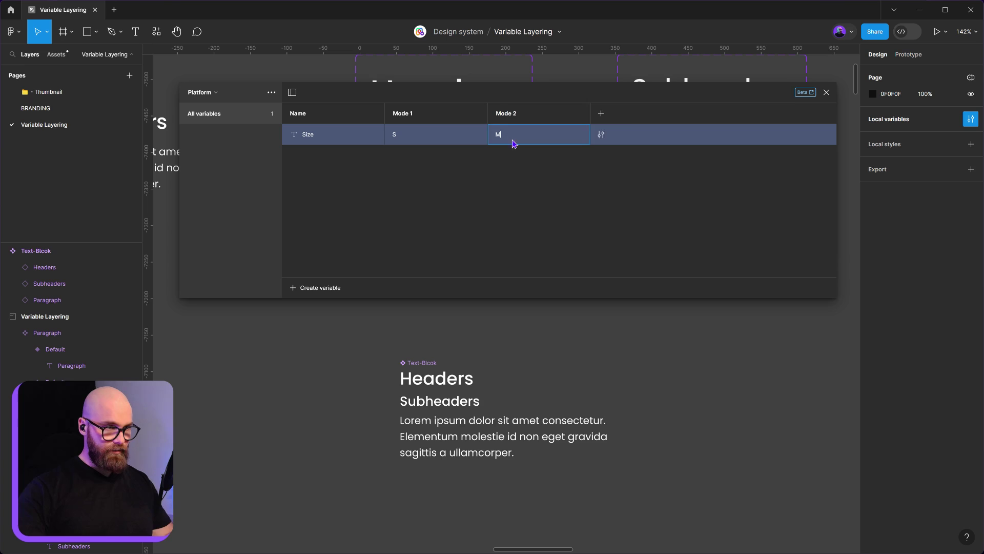
pyautogui.press('Return')
pyautogui.click(601, 113)
pyautogui.doubleClick(621, 135)
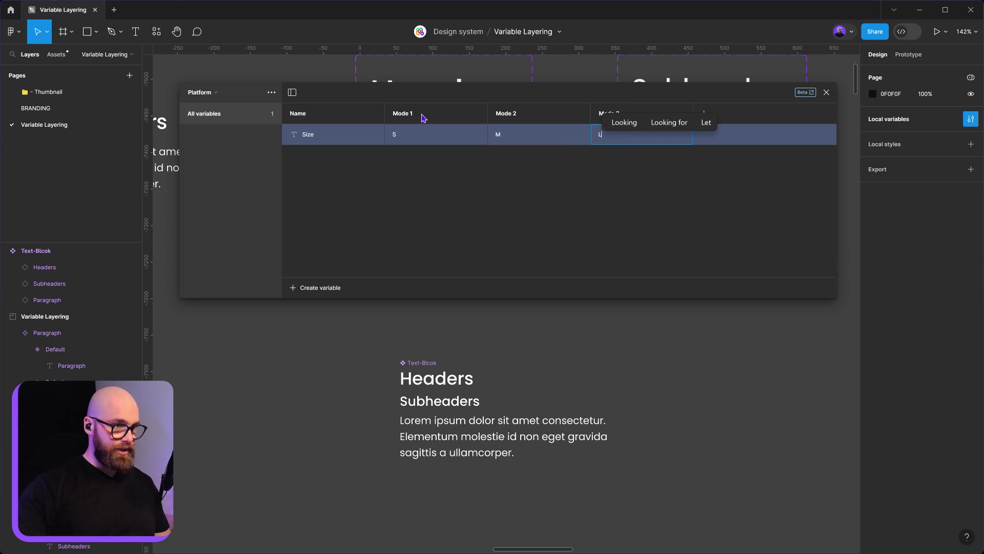
pyautogui.press('Return')
# Rename the first two modes Mobile and Tablet.
pyautogui.doubleClick(406, 112)
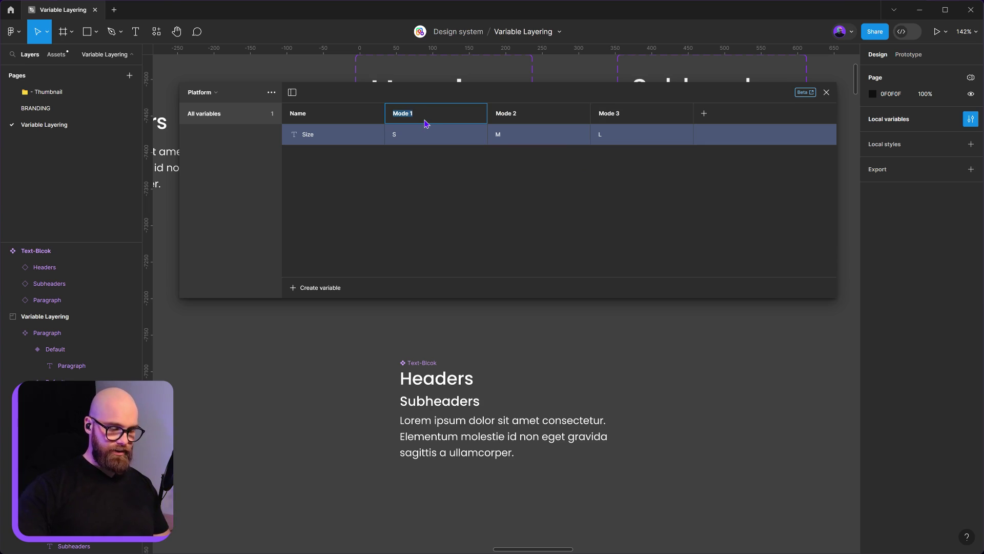
pyautogui.press('super+h')
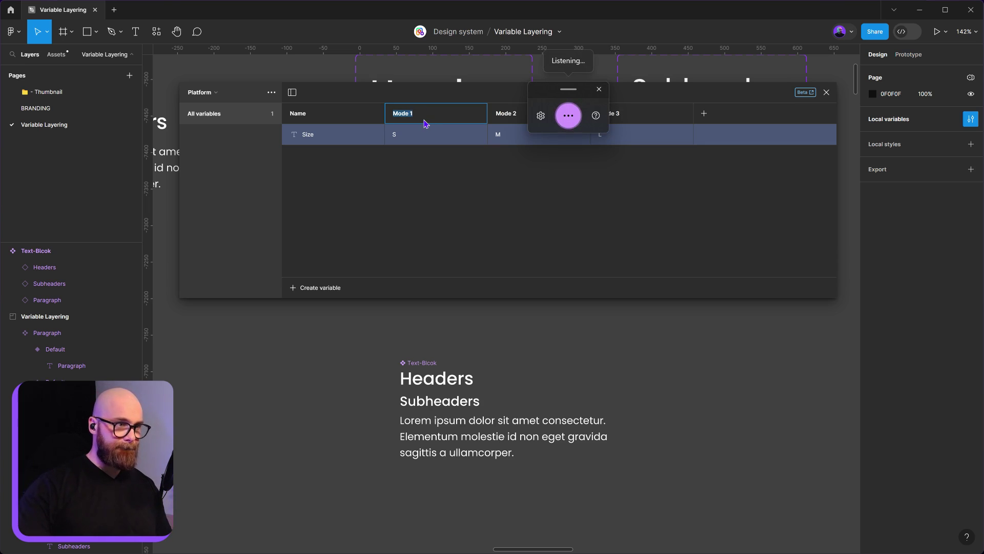
pyautogui.write('Mobile')
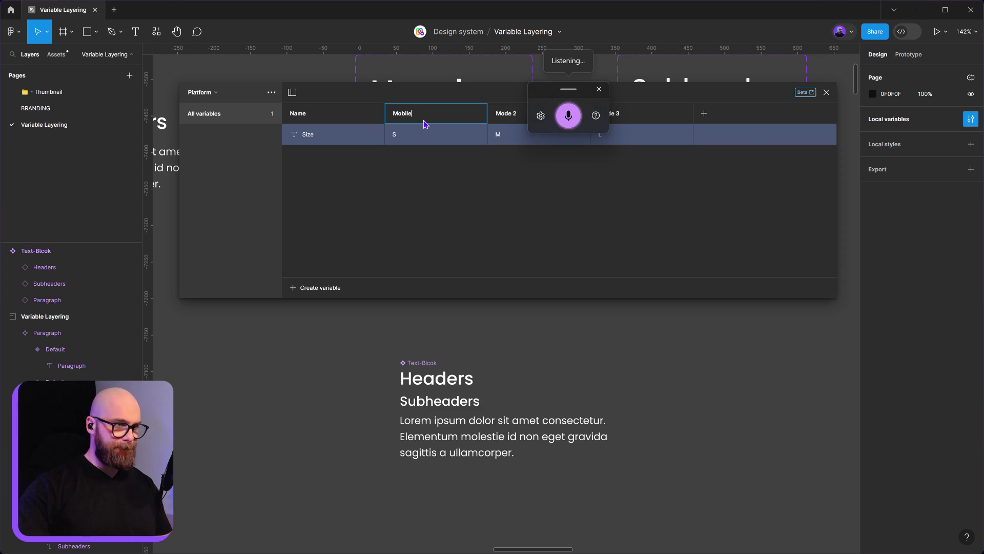
pyautogui.click(478, 206)
pyautogui.doubleClick(510, 114)
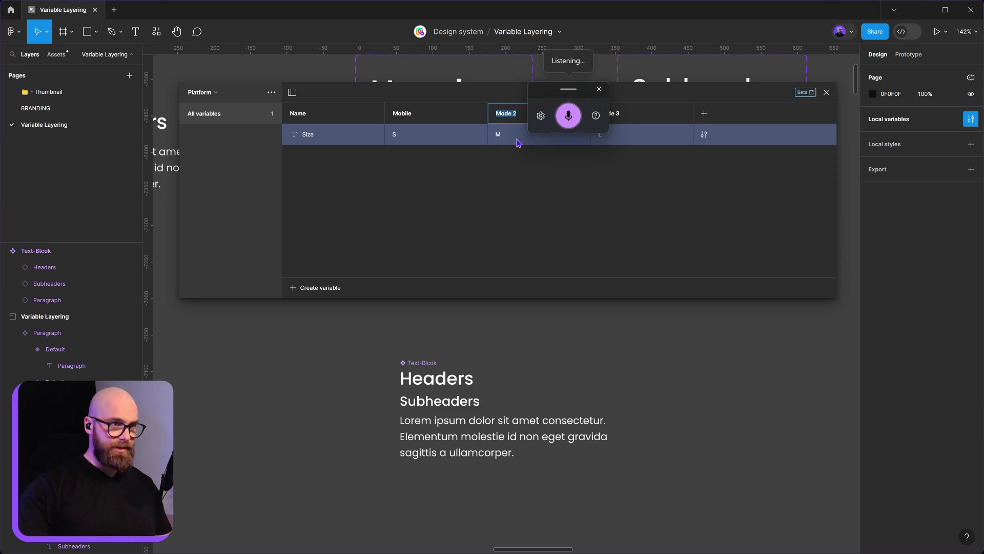
pyautogui.moveTo(540, 94); pyautogui.dragTo(587, 191)
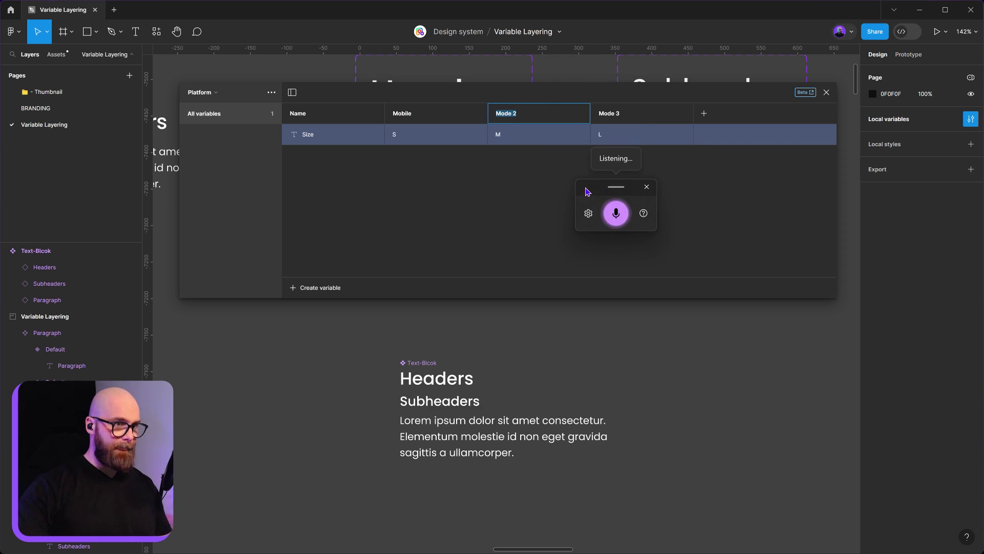
pyautogui.write('A tablet')
pyautogui.press('super')
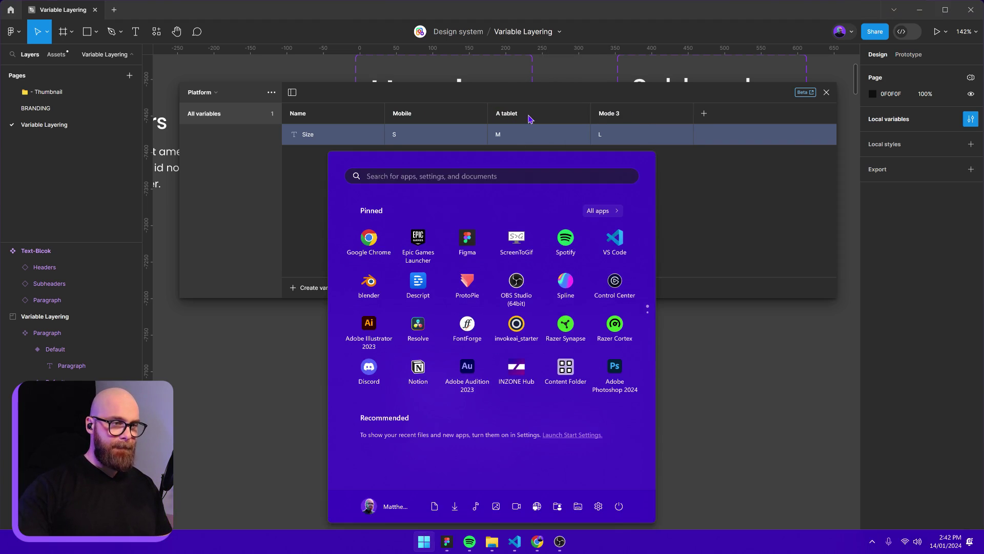
pyautogui.press('super')
pyautogui.click(506, 113)
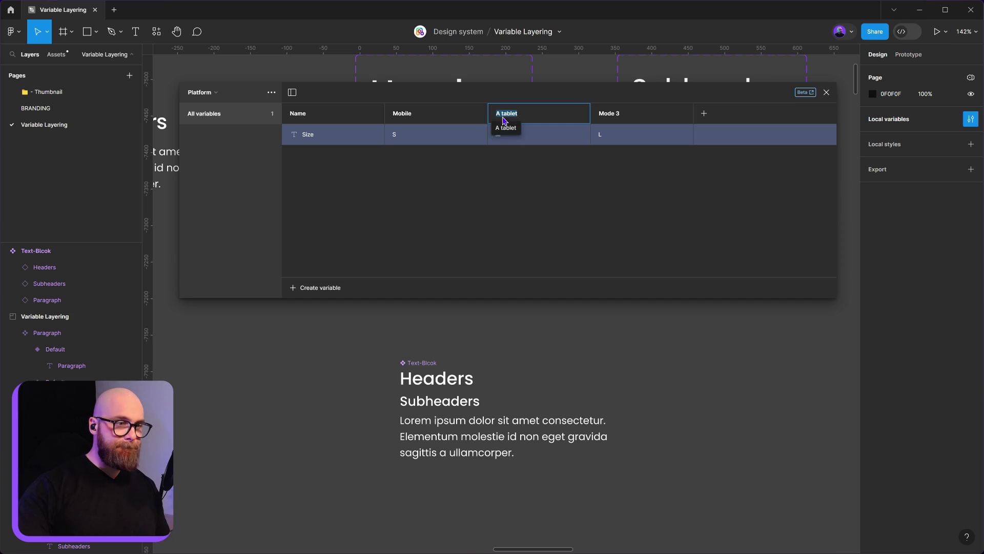
pyautogui.press('BackSpace')
pyautogui.press('BackSpace')
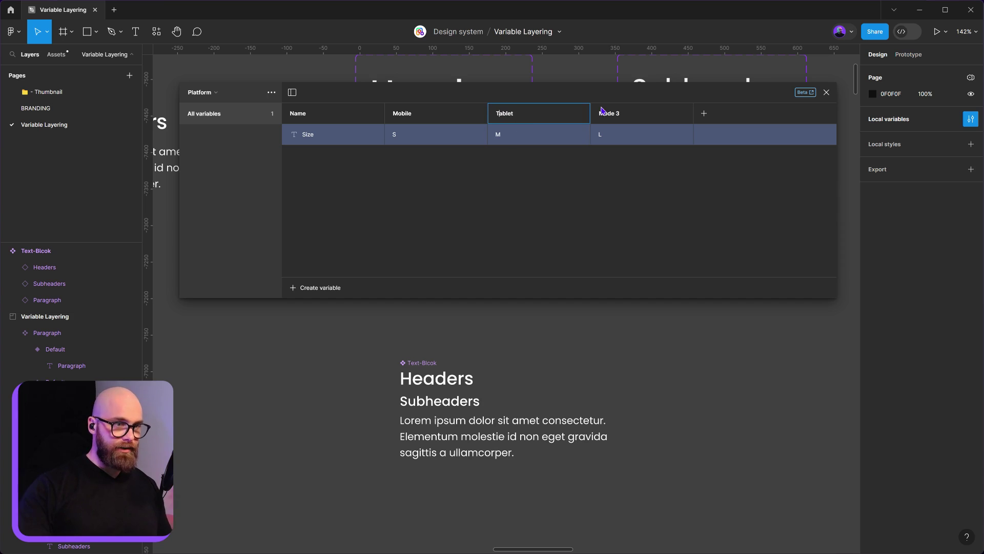
# Rename the third mode Desktop and the variable Text-Size.
pyautogui.doubleClick(619, 113)
pyautogui.press('BackSpace')
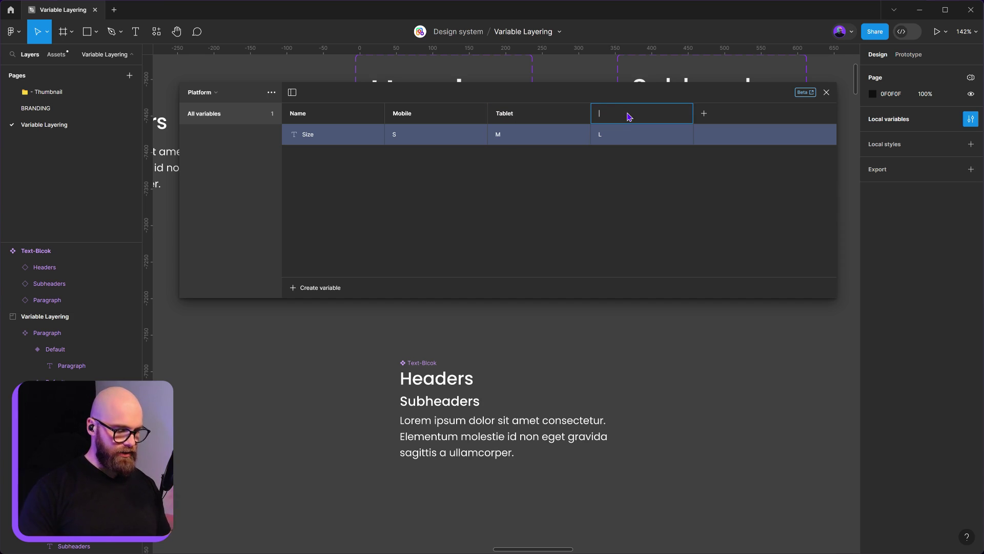
pyautogui.write('Desktop')
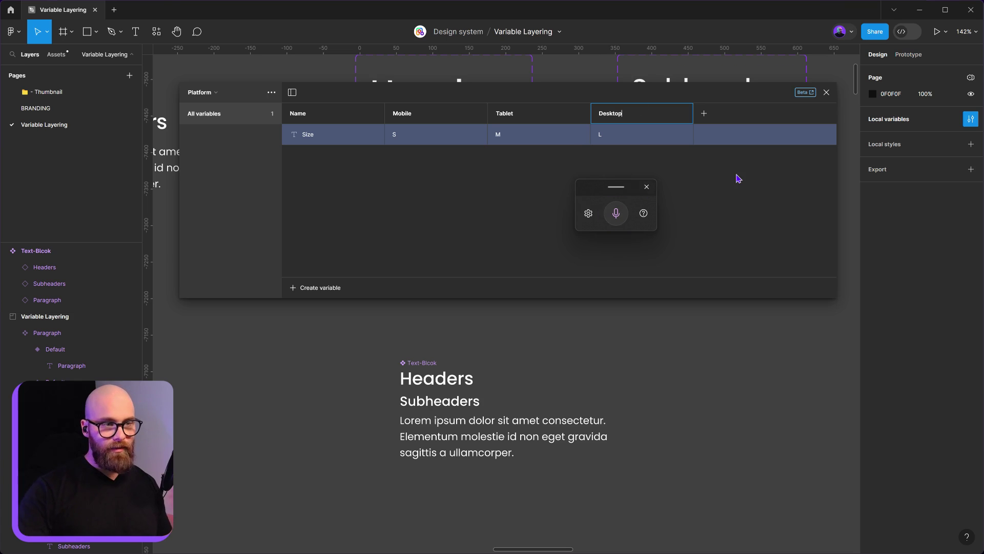
pyautogui.press('Return')
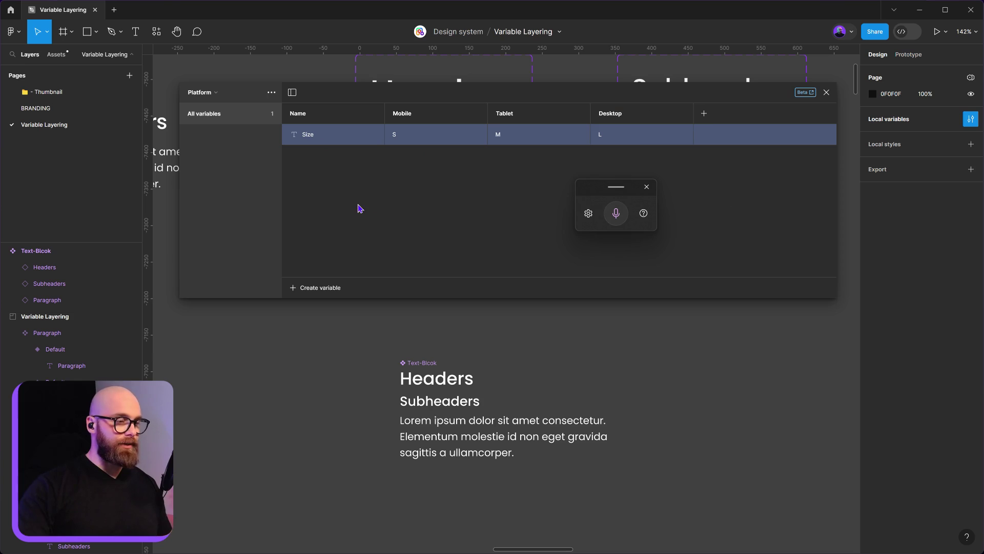
pyautogui.press('Return')
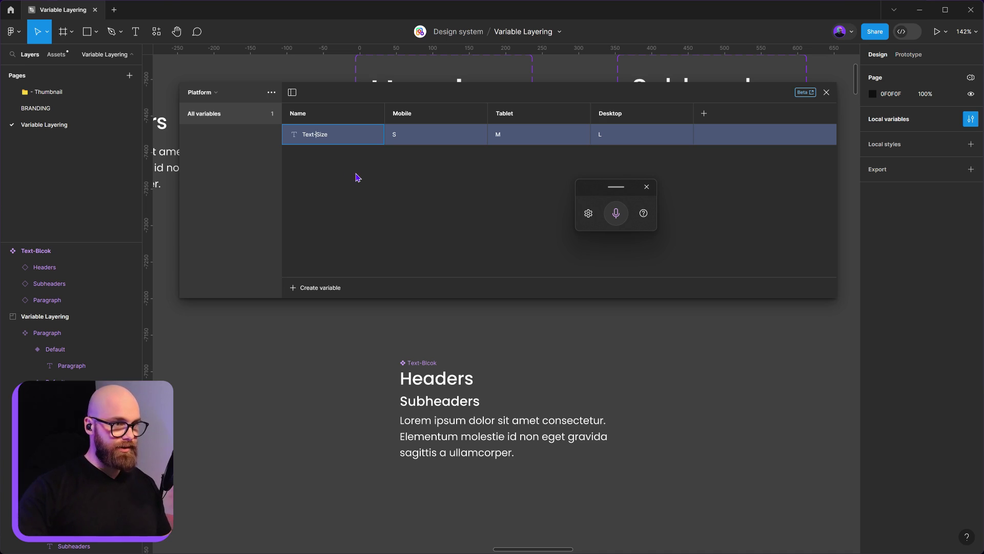
pyautogui.press('Return')
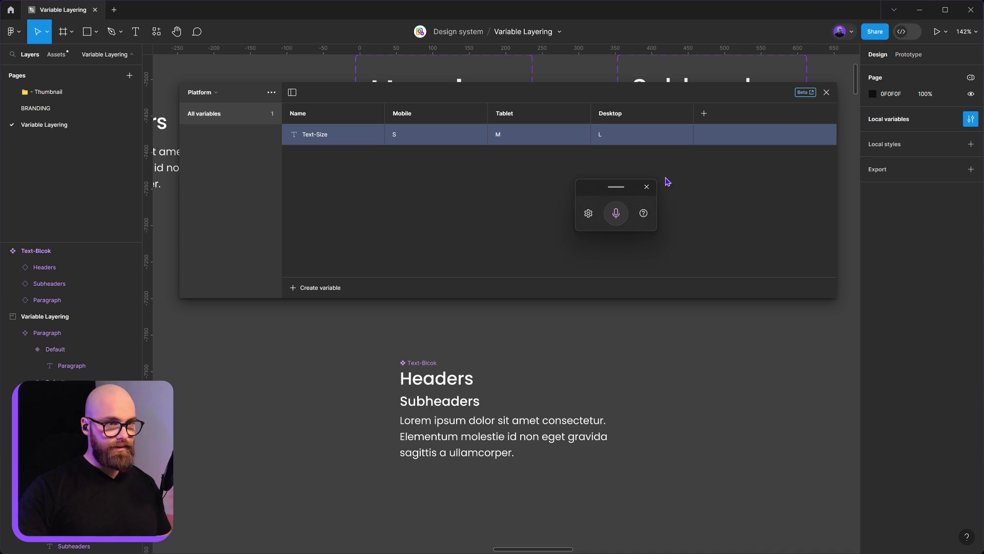
# Bind the Headers instance's size property inside Text-Blcok to the Text-Size variable.
pyautogui.click(493, 377)
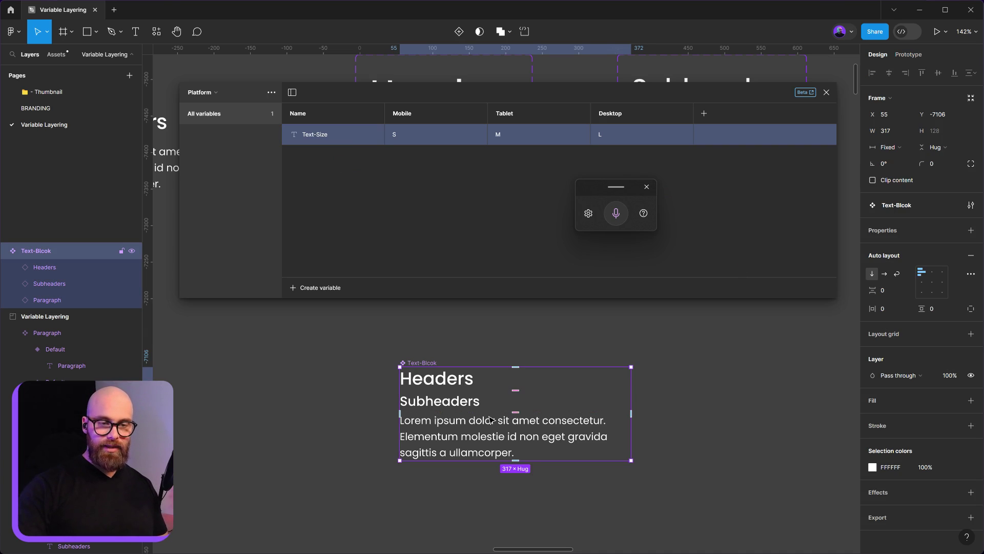
pyautogui.click(487, 382)
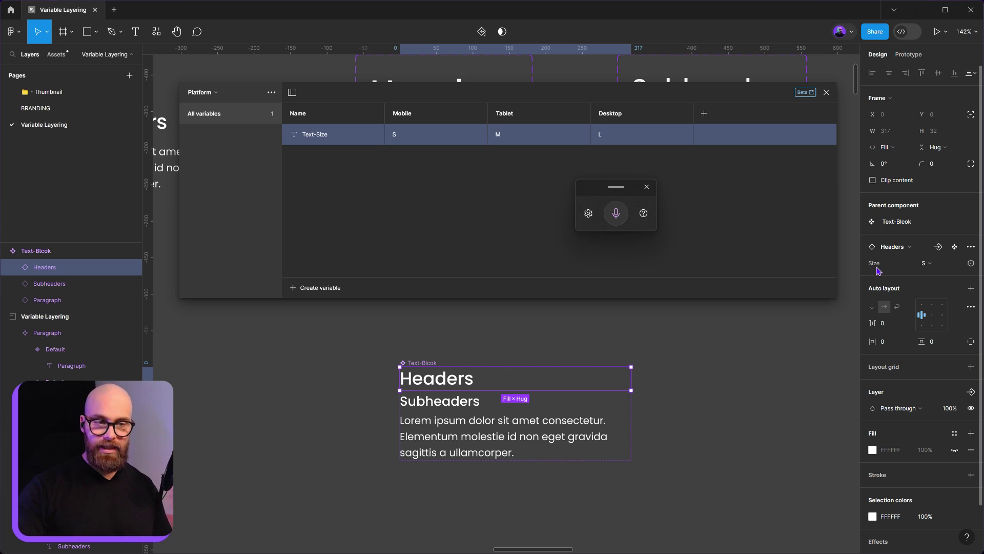
pyautogui.click(923, 266)
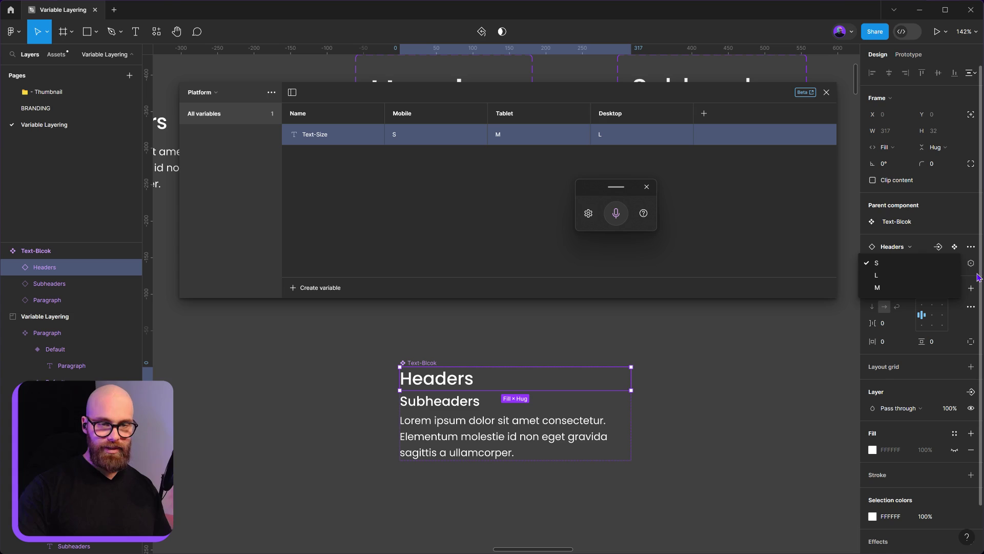
pyautogui.click(974, 268)
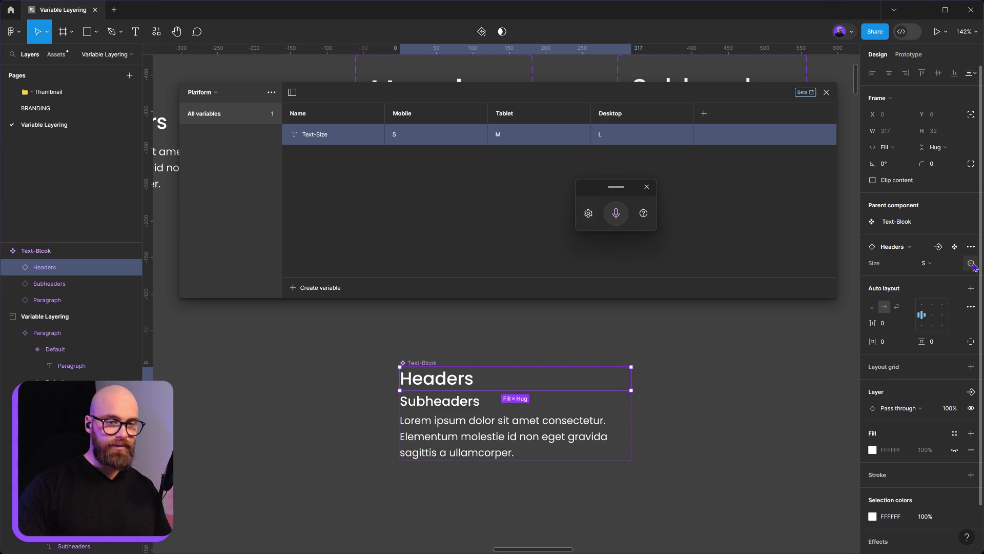
pyautogui.click(971, 264)
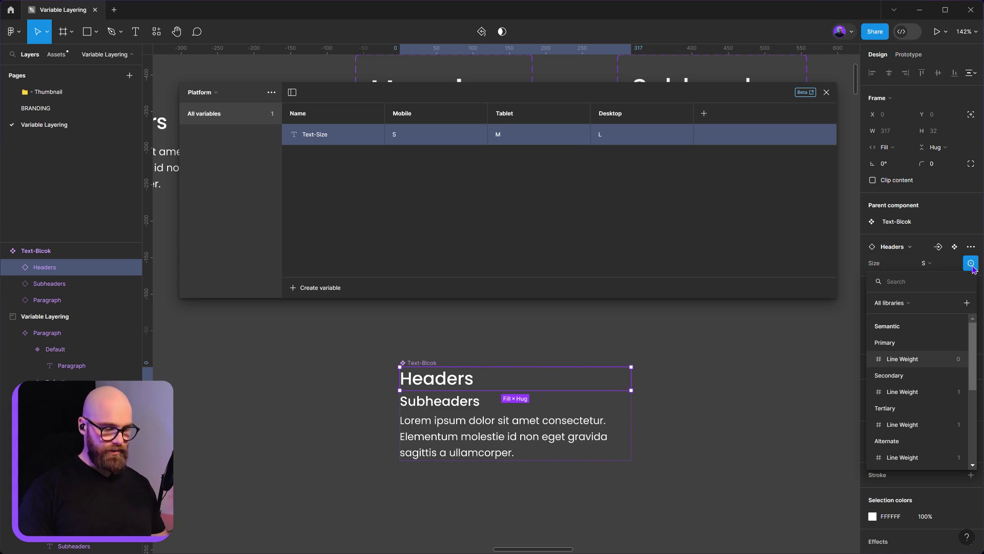
pyautogui.write('Text')
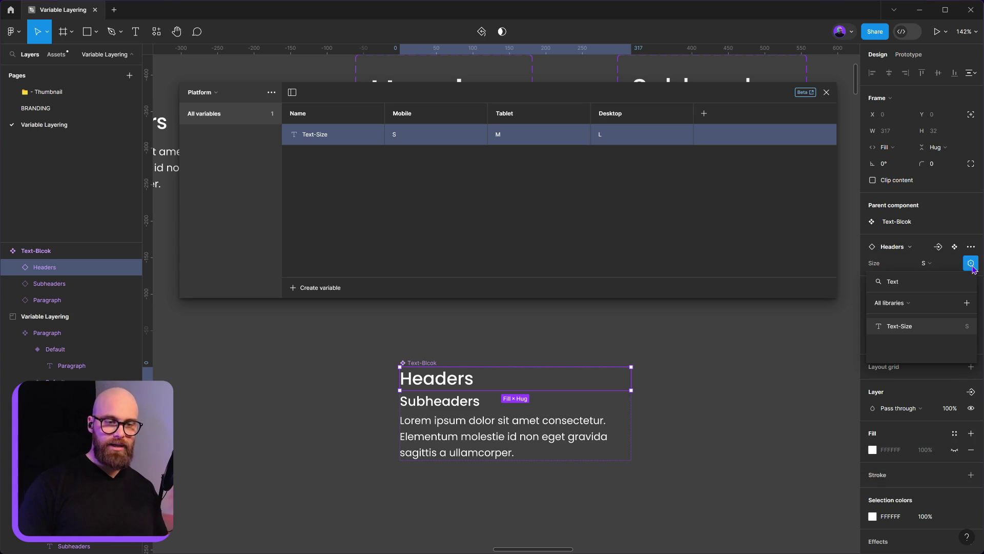
pyautogui.press('Return')
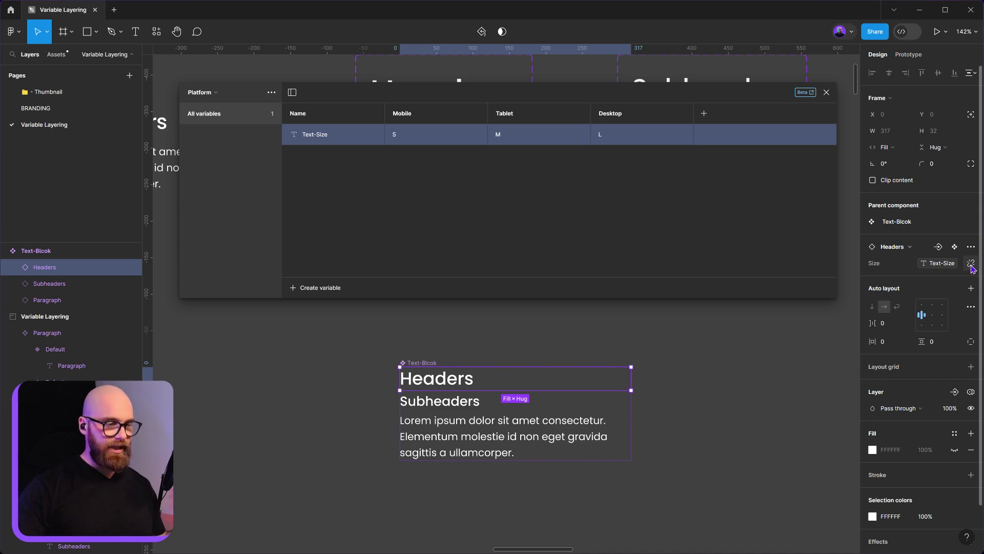
# Bind the Subheaders and Paragraph instance sizes to Text-Size as well.
pyautogui.press('Tab')
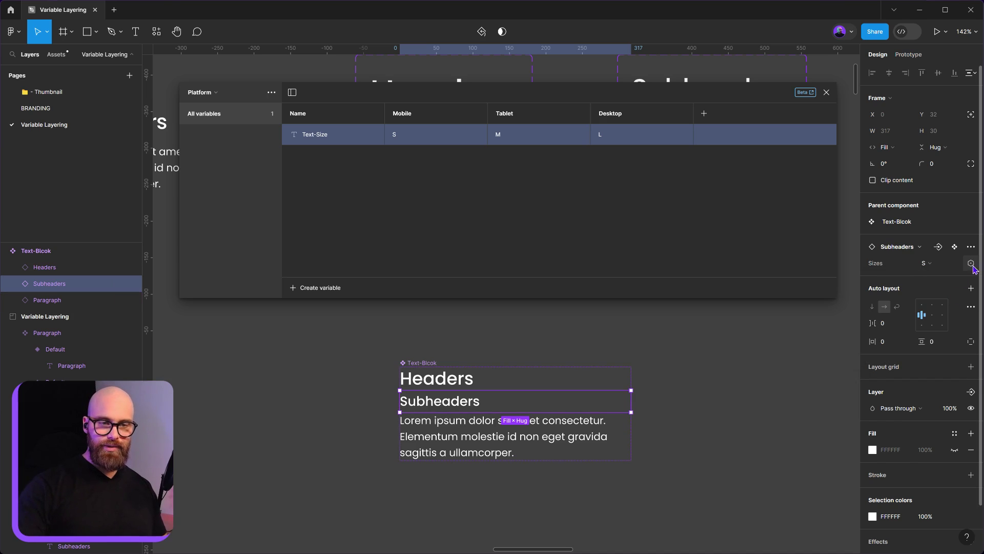
pyautogui.click(972, 264)
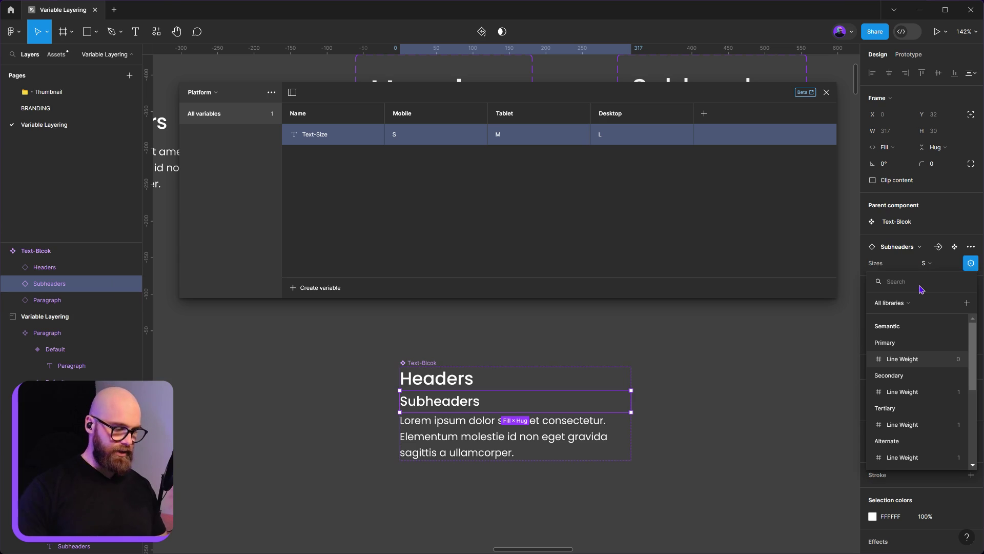
pyautogui.write('text')
pyautogui.press('Return')
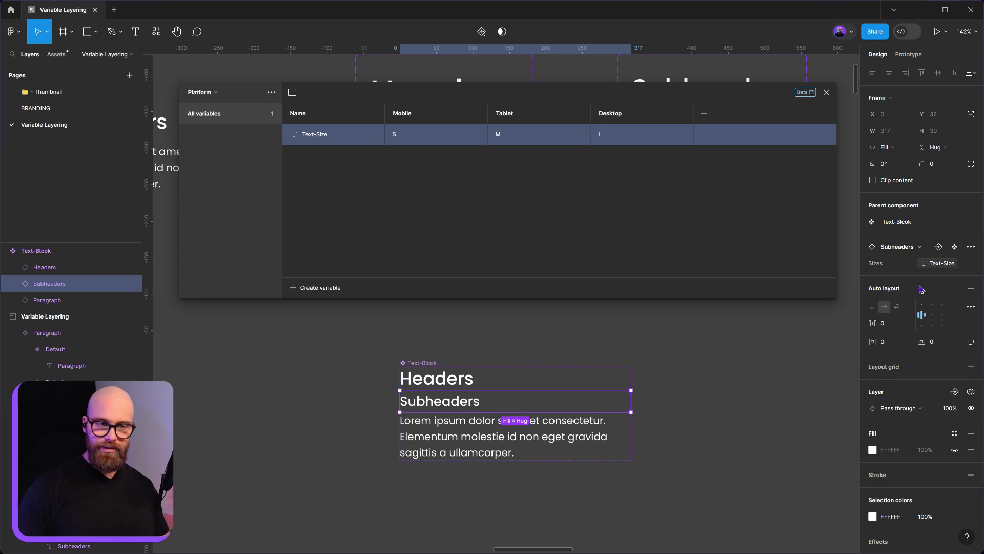
pyautogui.press('Tab')
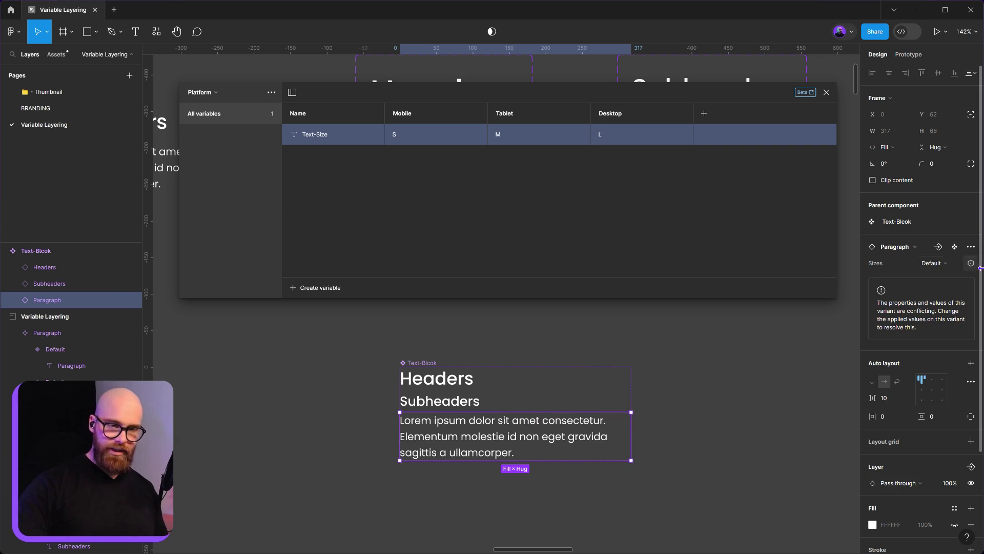
pyautogui.click(971, 263)
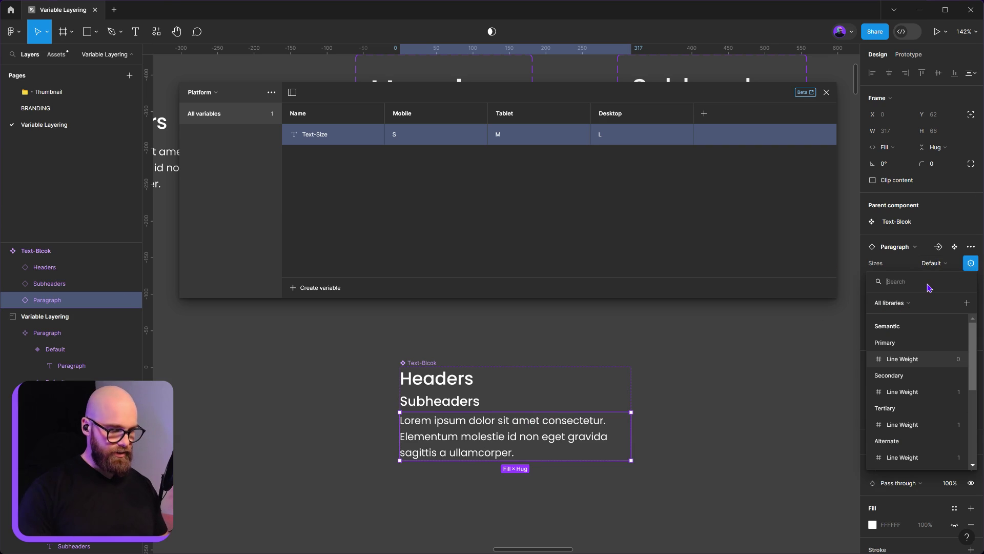
pyautogui.write('text')
pyautogui.press('Return')
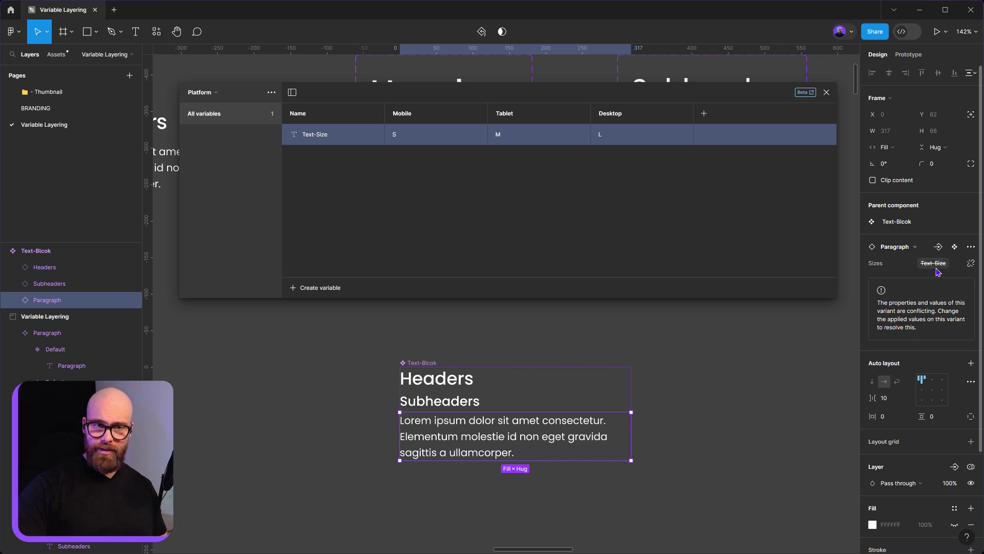
pyautogui.moveTo(939, 271)
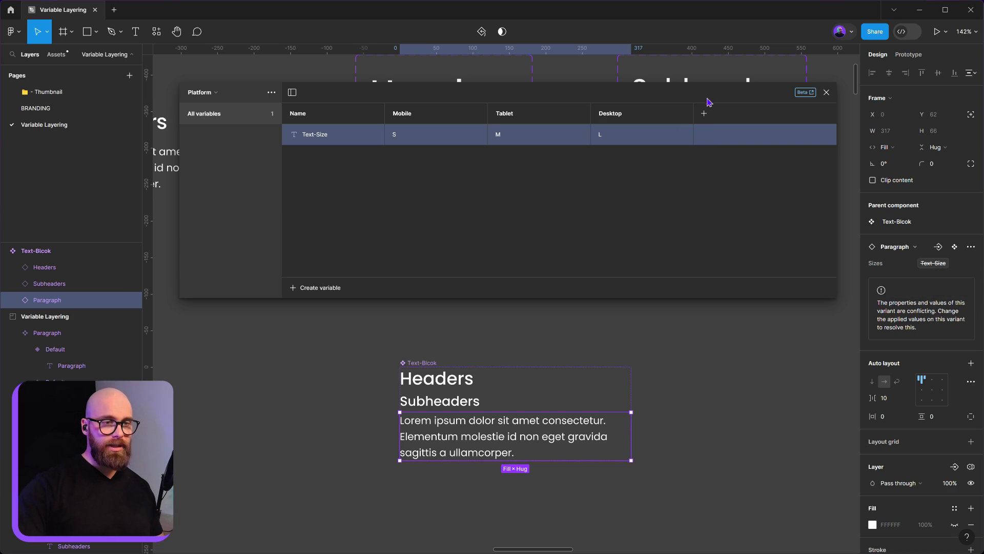
# Inspect the Paragraph component's variants and the Text-Blcok paragraph's size binding.
pyautogui.hscroll(3, 637, 350)
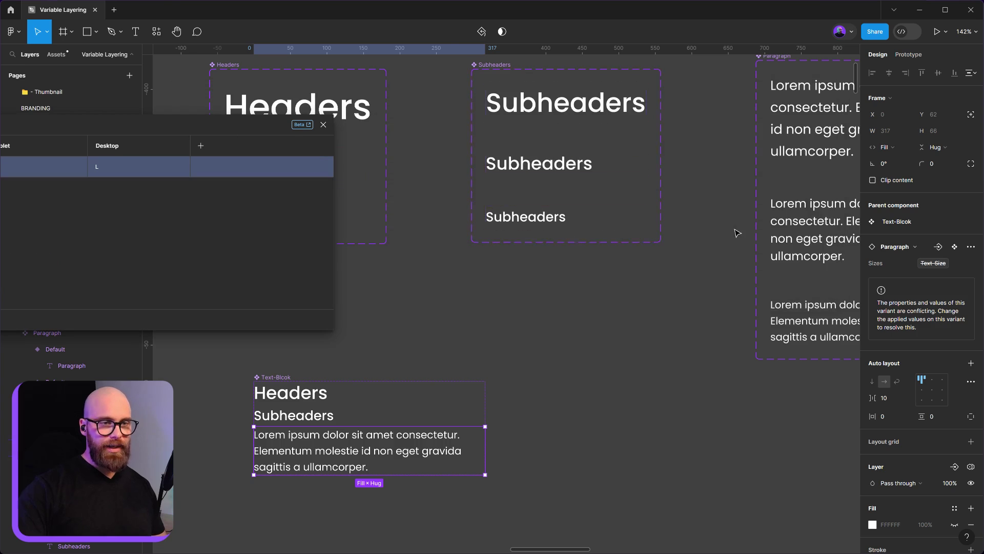
pyautogui.scroll(-3, 536, 275)
pyautogui.click(687, 203)
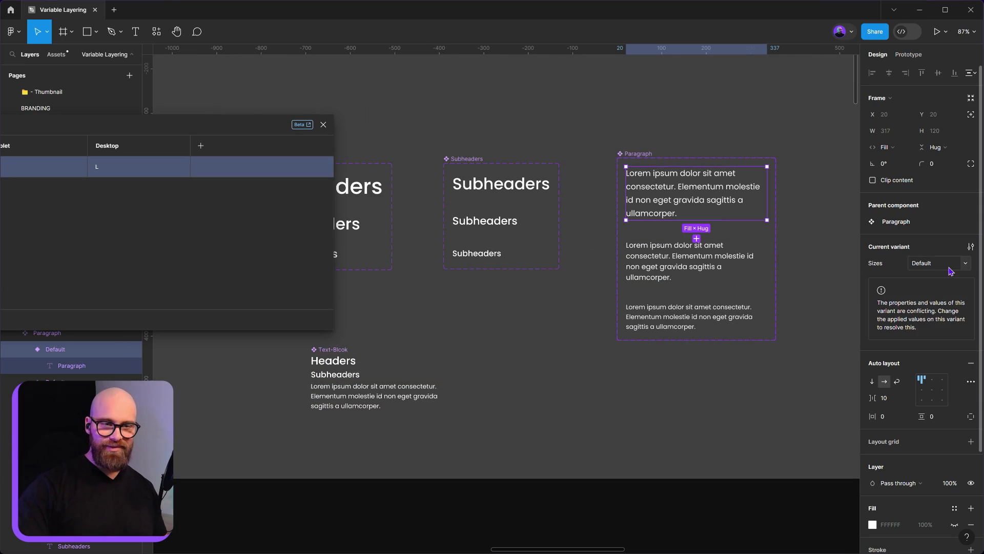
pyautogui.click(651, 255)
pyautogui.click(672, 309)
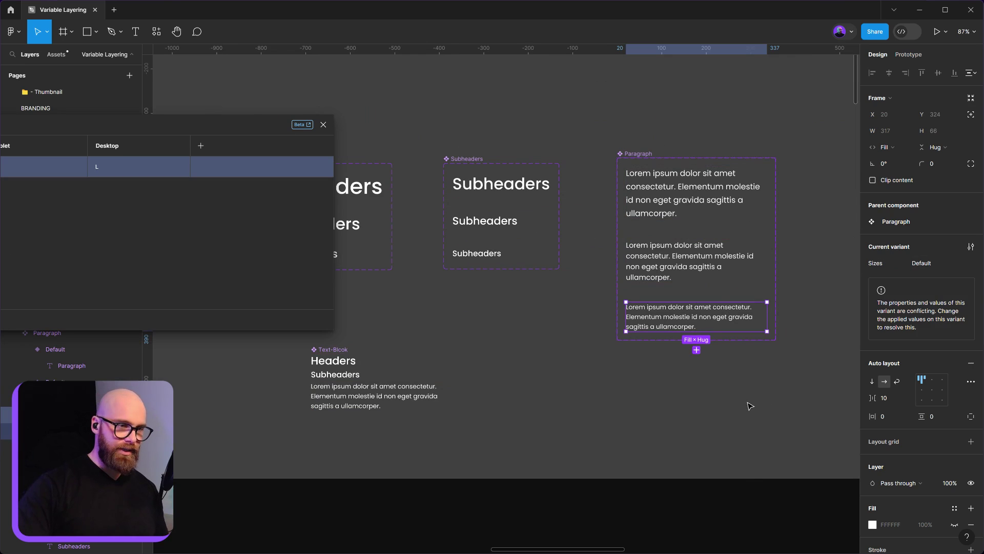
pyautogui.click(354, 391)
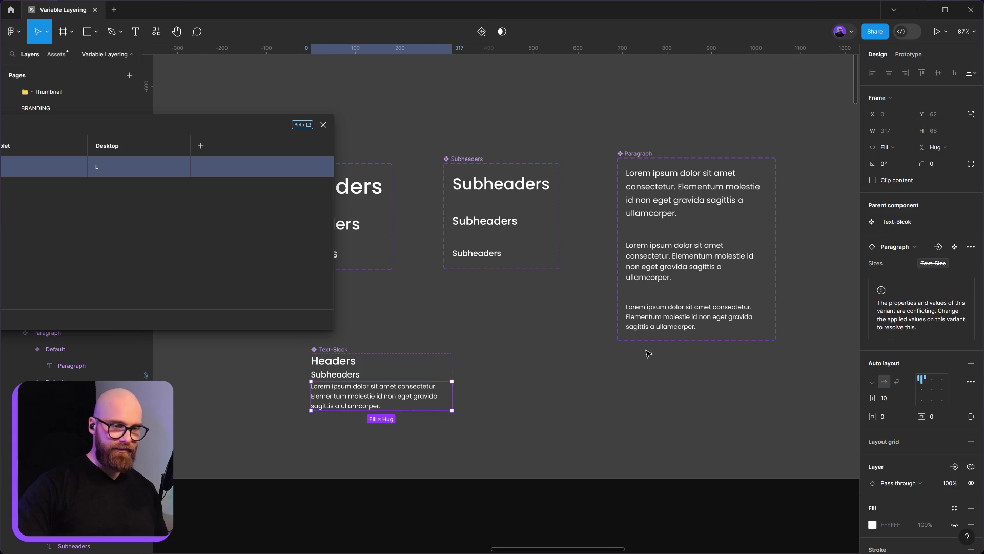
pyautogui.moveTo(943, 264)
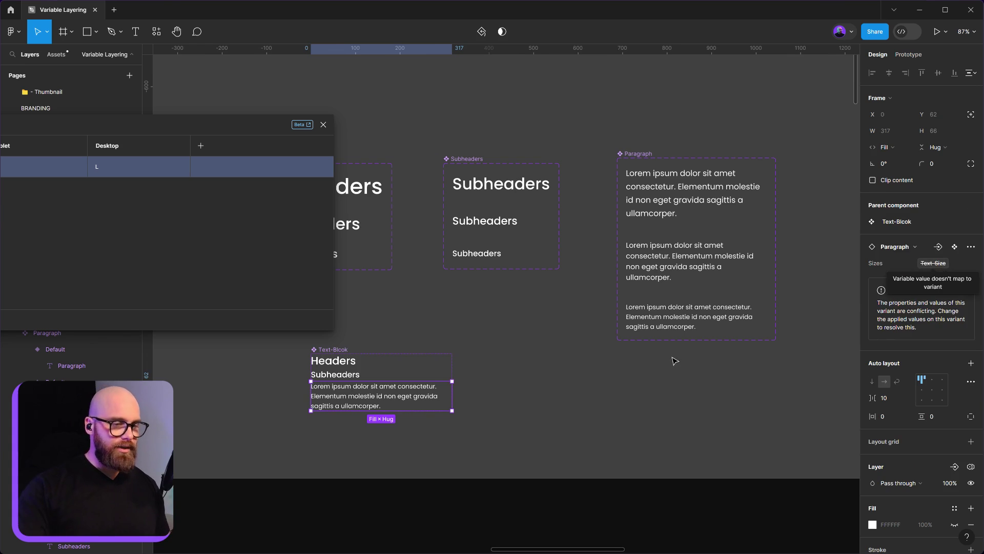
pyautogui.click(694, 327)
# Rename the smallest and largest Paragraph variants' Sizes values to S and L.
pyautogui.press('super+h')
pyautogui.click(926, 263)
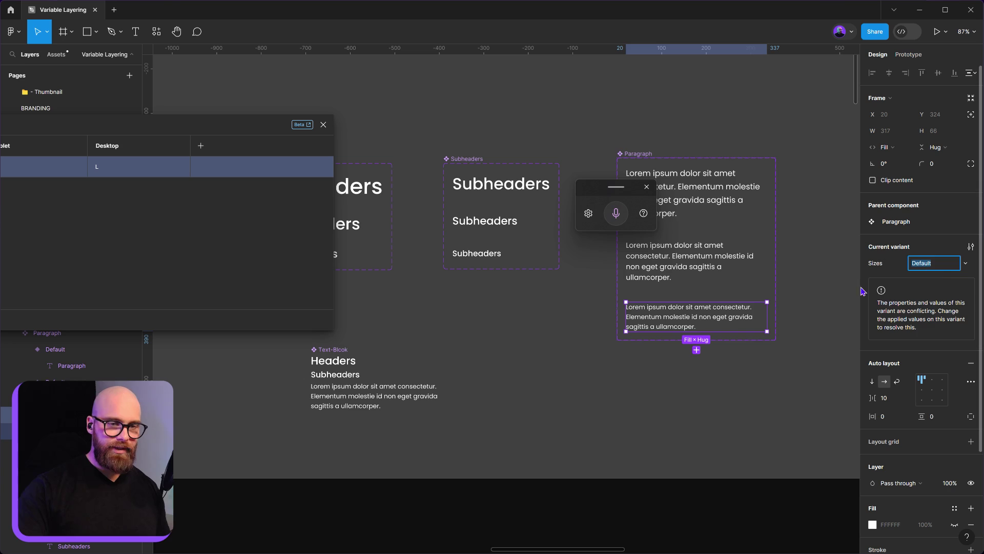
pyautogui.write('S')
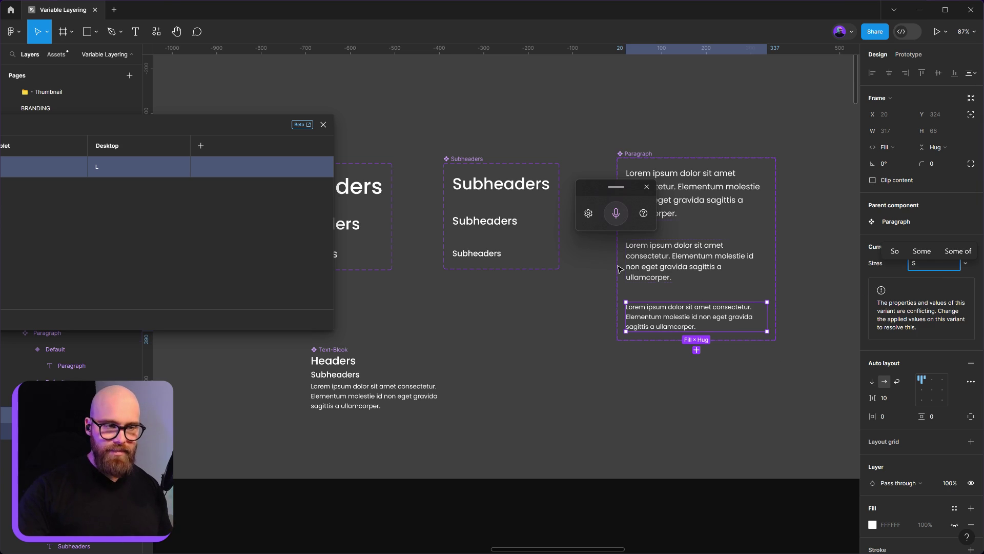
pyautogui.click(663, 266)
pyautogui.click(949, 266)
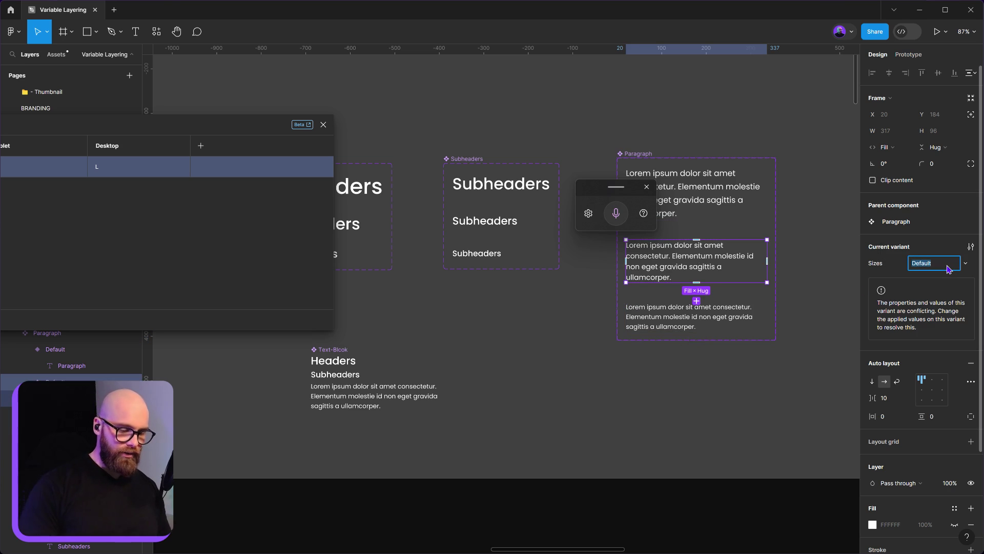
pyautogui.press('Escape')
pyautogui.hotkey('shift', 'Tab')
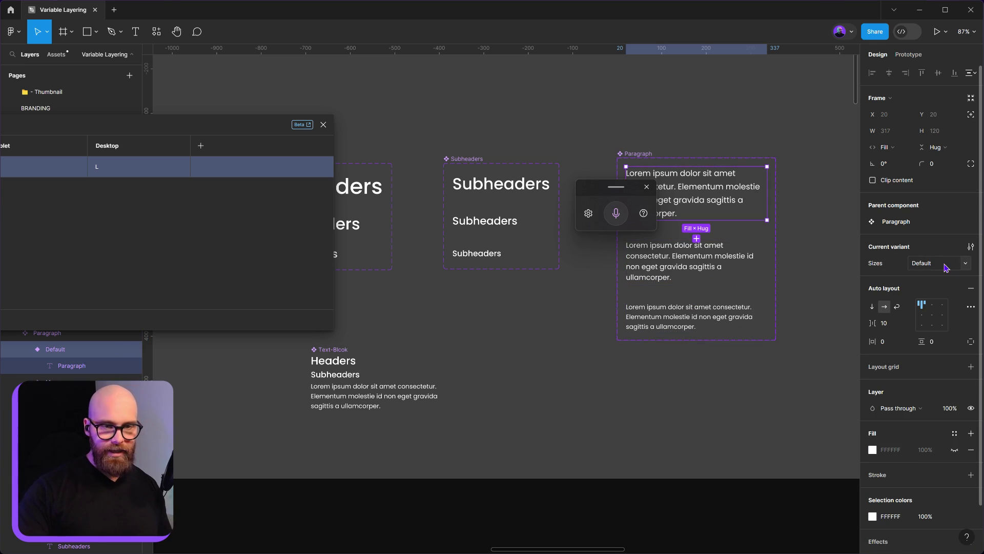
pyautogui.click(946, 264)
pyautogui.write('L')
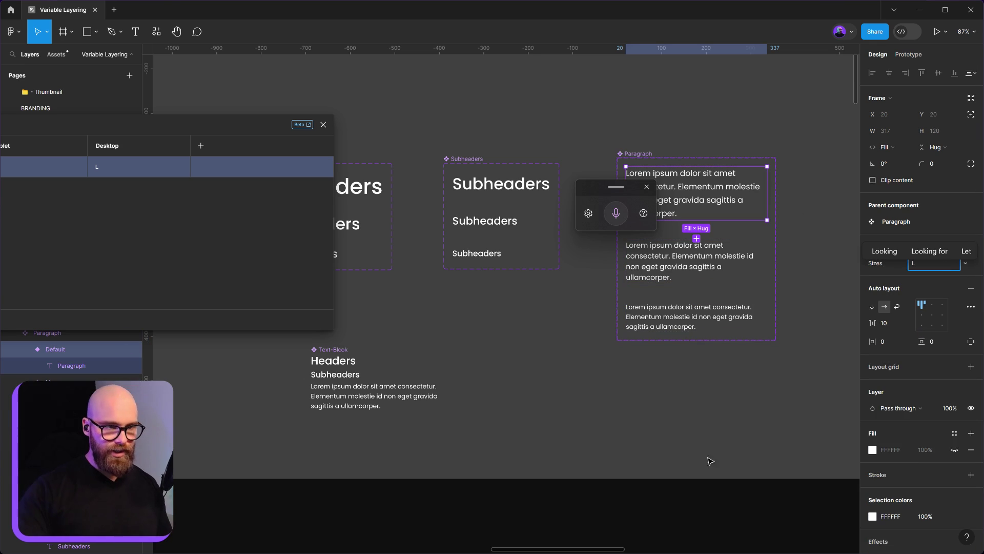
pyautogui.click(694, 448)
pyautogui.doubleClick(390, 396)
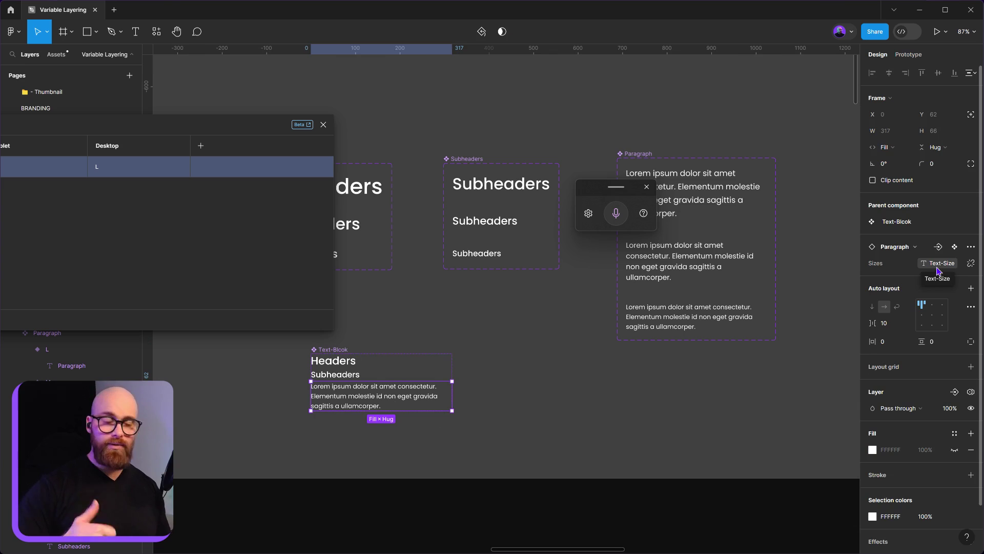
# Place a copy of Text-Blcok left of the original and set its Platform mode to Desktop.
pyautogui.click(501, 391)
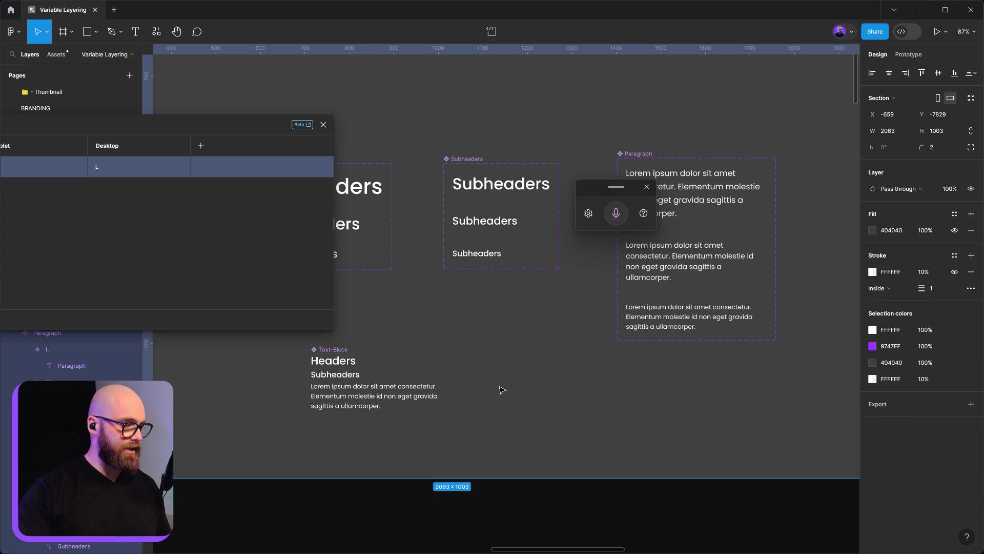
pyautogui.click(339, 365)
pyautogui.hscroll(-4, 461, 422)
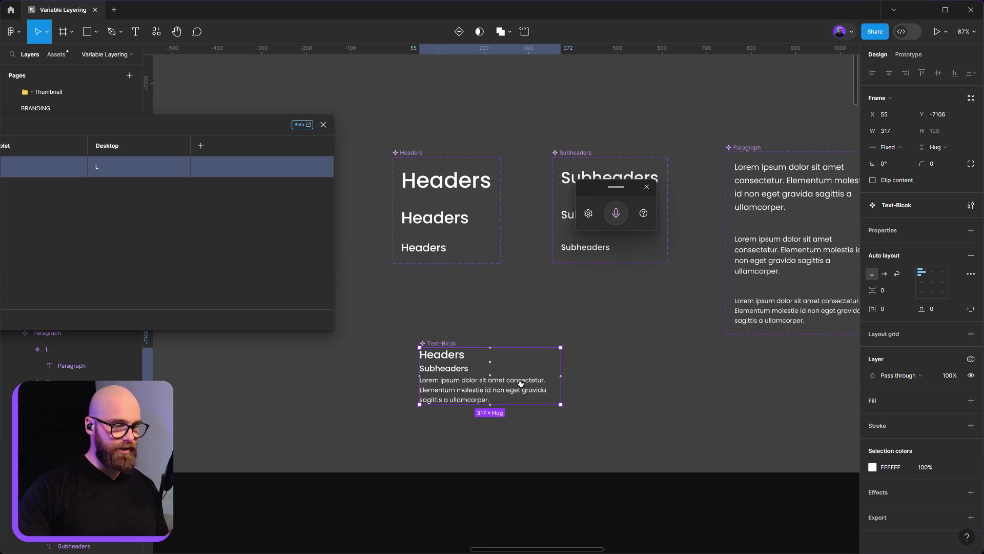
pyautogui.hscroll(-6, 520, 383)
pyautogui.moveTo(669, 388); pyautogui.dragTo(465, 398)
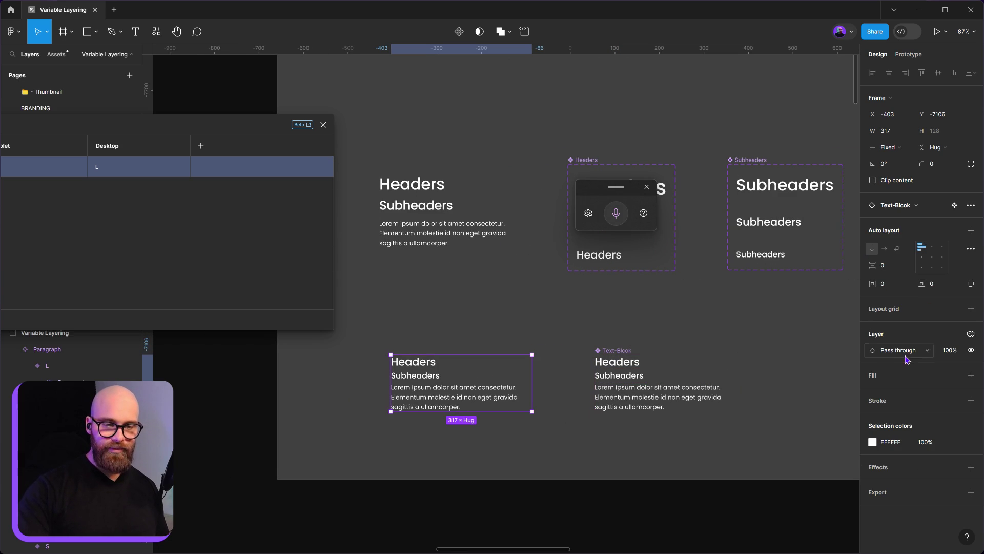
pyautogui.click(971, 333)
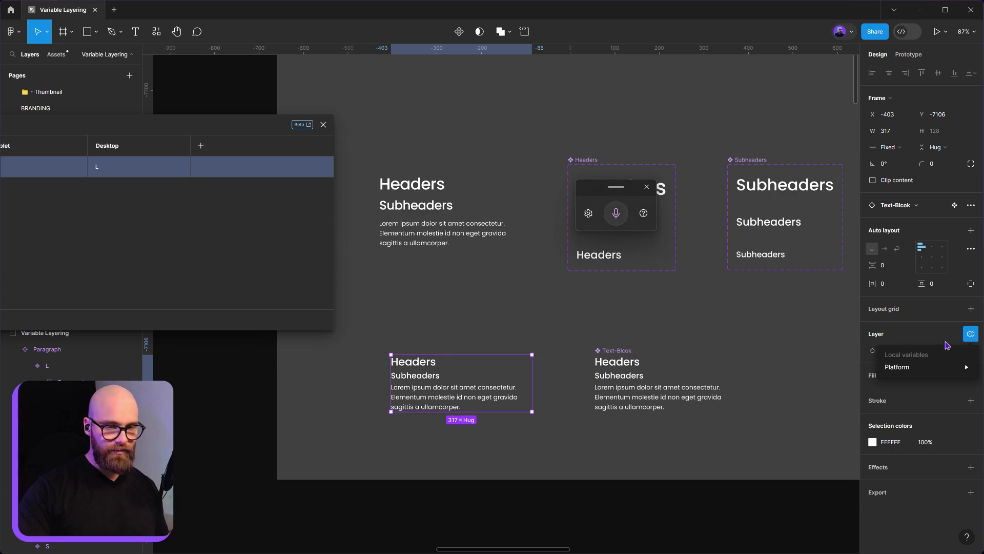
pyautogui.moveTo(902, 369)
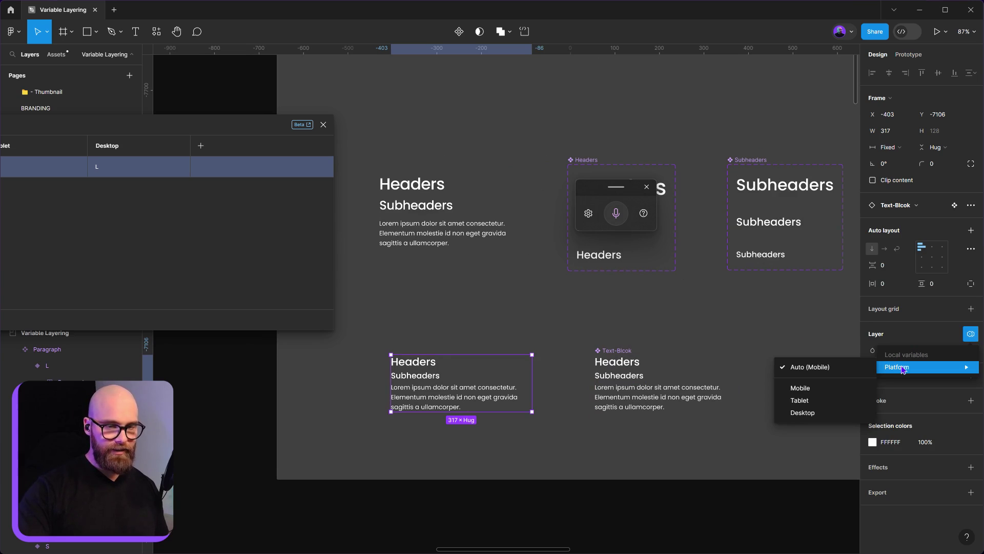
pyautogui.click(802, 412)
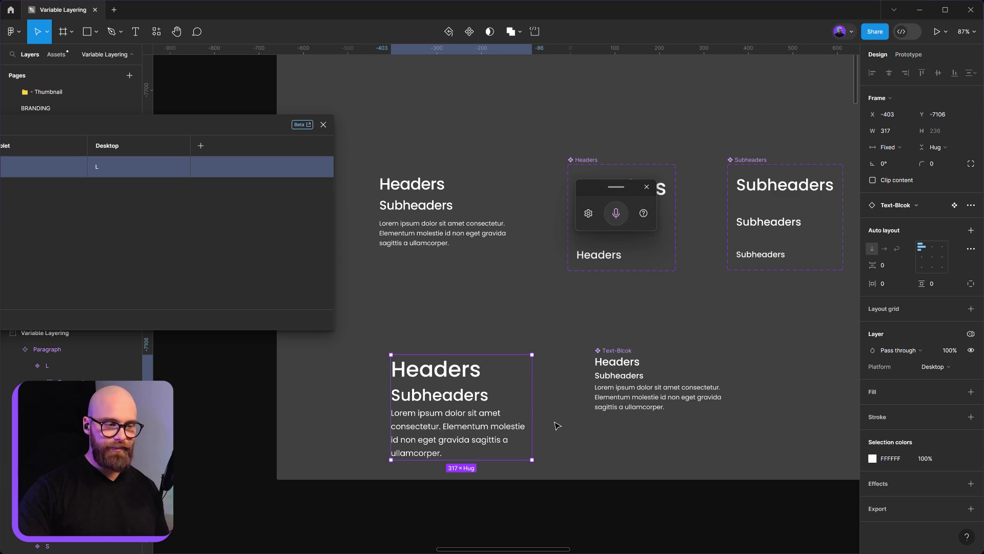
# Widen the copy to 317 and switch its Platform mode to Auto (Mobile).
pyautogui.moveTo(532, 409); pyautogui.dragTo(474, 424)
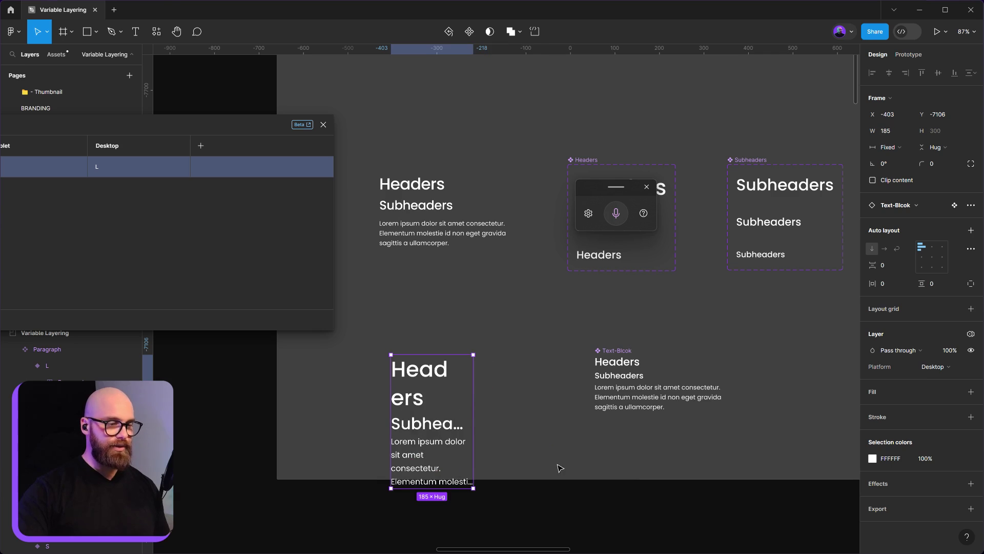
pyautogui.moveTo(560, 468); pyautogui.dragTo(569, 431)
pyautogui.scroll(-5, 536, 411)
pyautogui.moveTo(488, 401); pyautogui.dragTo(476, 398)
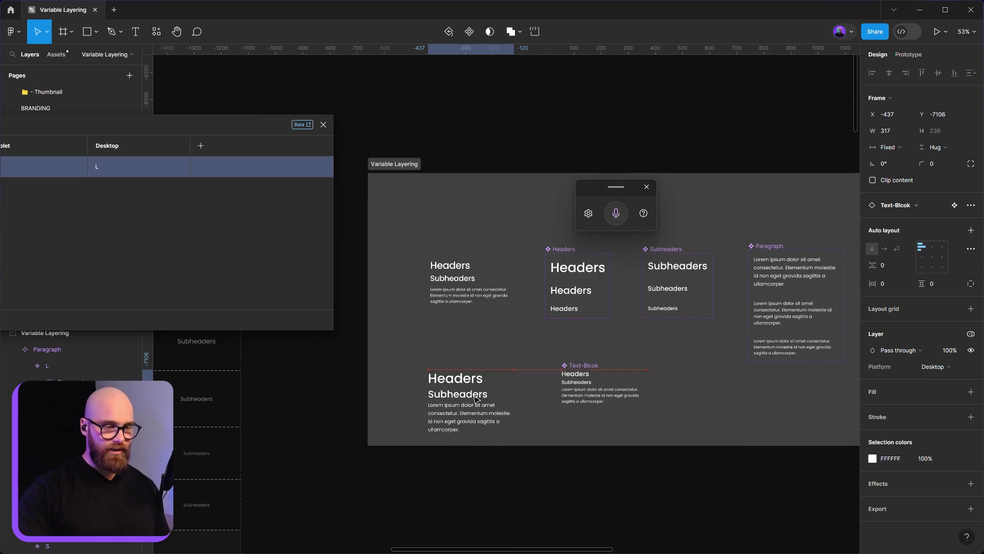
pyautogui.click(929, 368)
pyautogui.click(943, 320)
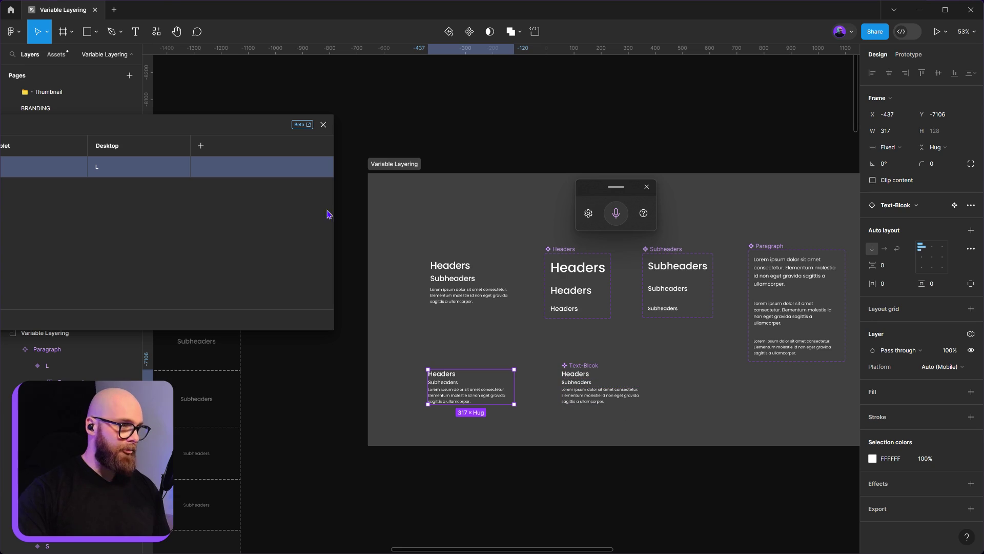
pyautogui.click(323, 126)
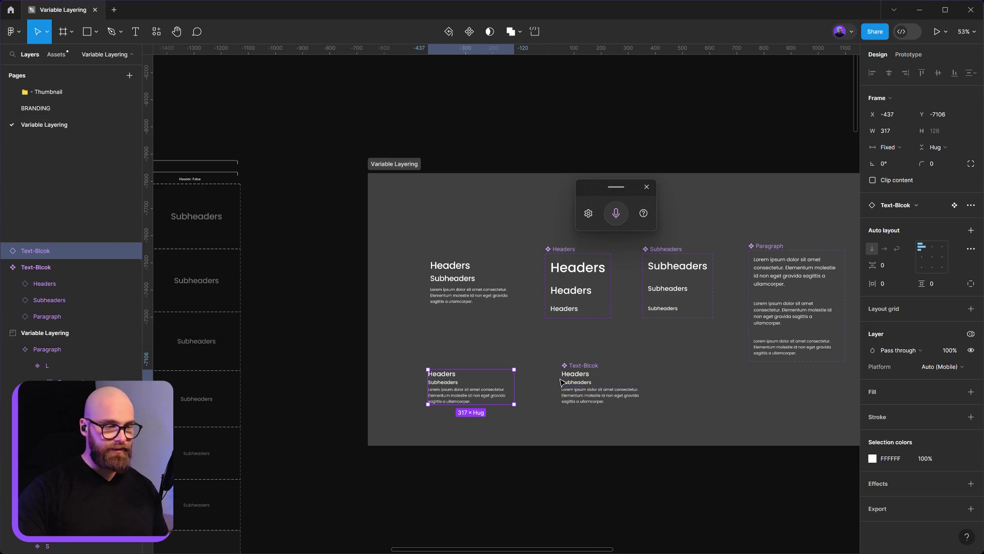
pyautogui.scroll(2, 541, 224)
# Draw a new frame, size it to 1093×650 and move it to the right.
pyautogui.click(72, 32)
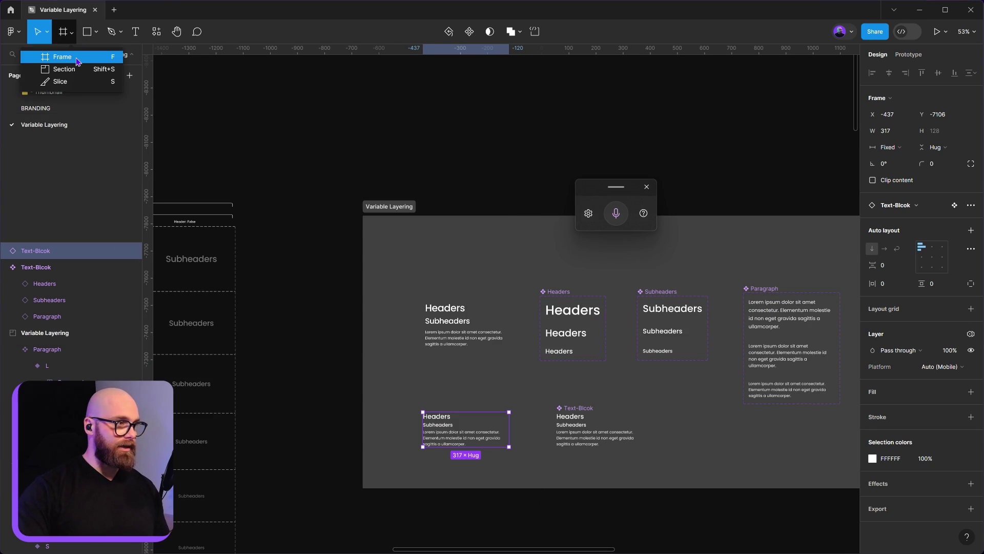
pyautogui.click(52, 59)
pyautogui.scroll(-3, 409, 273)
pyautogui.scroll(1, 358, 246)
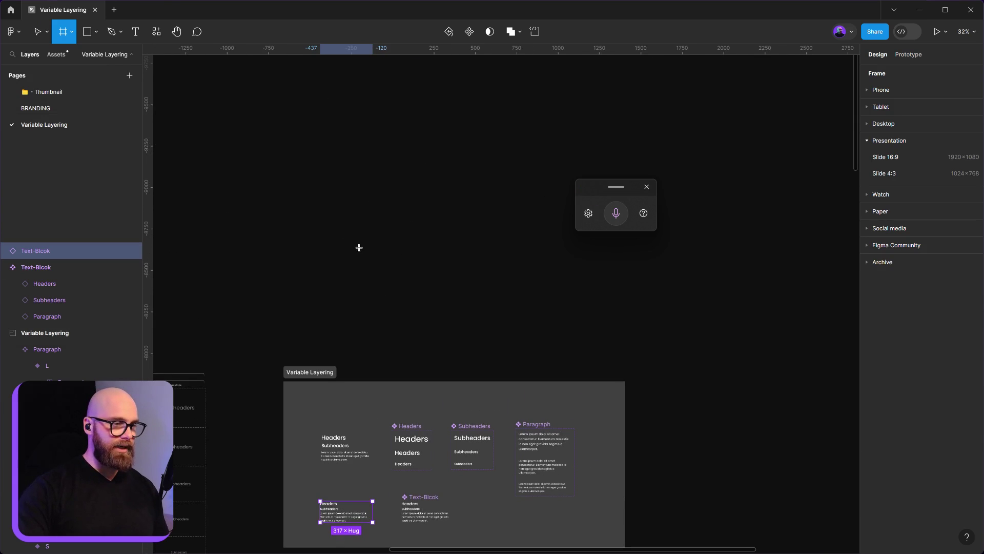
pyautogui.moveTo(304, 205); pyautogui.dragTo(498, 326)
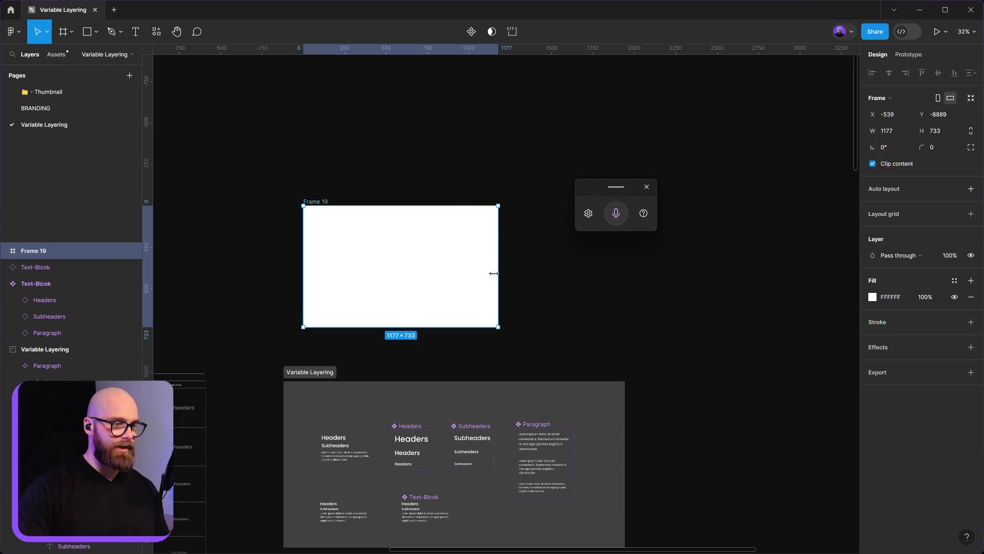
pyautogui.moveTo(498, 274); pyautogui.dragTo(485, 275)
pyautogui.moveTo(428, 327); pyautogui.dragTo(424, 313)
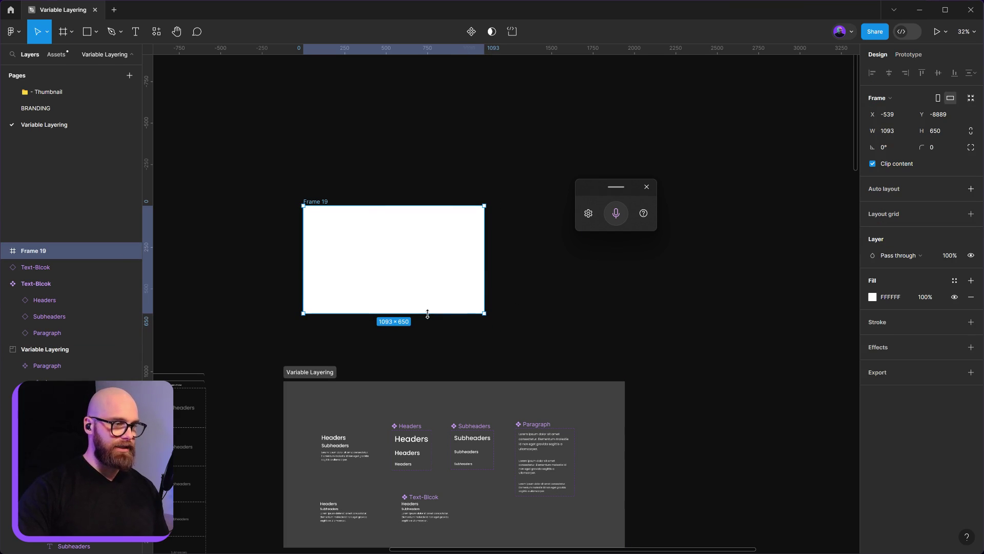
pyautogui.moveTo(333, 255); pyautogui.dragTo(397, 253)
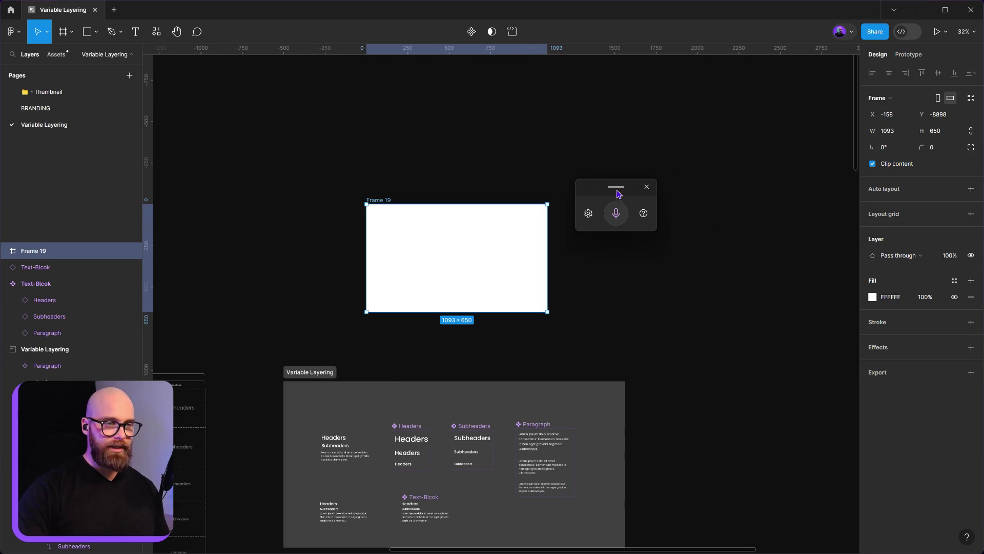
pyautogui.moveTo(617, 193); pyautogui.dragTo(696, 76)
# Duplicate the frame and resize the copy to 310×542.
pyautogui.hotkey('ctrl', 'd')
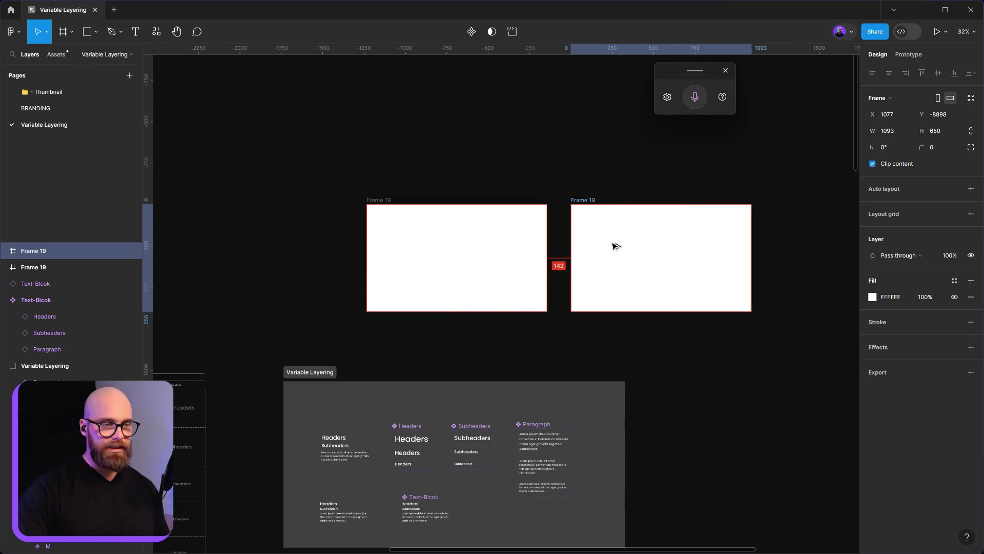
pyautogui.moveTo(752, 240); pyautogui.dragTo(619, 241)
pyautogui.moveTo(588, 211); pyautogui.dragTo(605, 334)
# Copy the small frame to the left of Frame 19 and enlarge it to 1558×959.
pyautogui.hscroll(-3, 646, 318)
pyautogui.moveTo(685, 308); pyautogui.dragTo(392, 303)
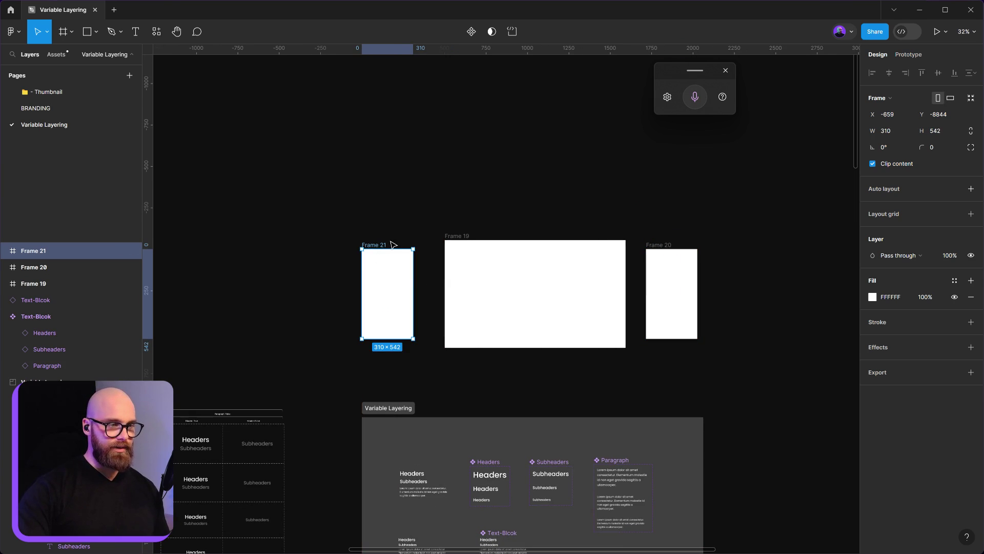
pyautogui.moveTo(361, 248); pyautogui.dragTo(155, 180)
# Turn Frame 19 to portrait (650×1093) and place it between the other two frames.
pyautogui.hscroll(-3, 358, 287)
pyautogui.scroll(1, 358, 287)
pyautogui.moveTo(655, 319); pyautogui.dragTo(648, 297)
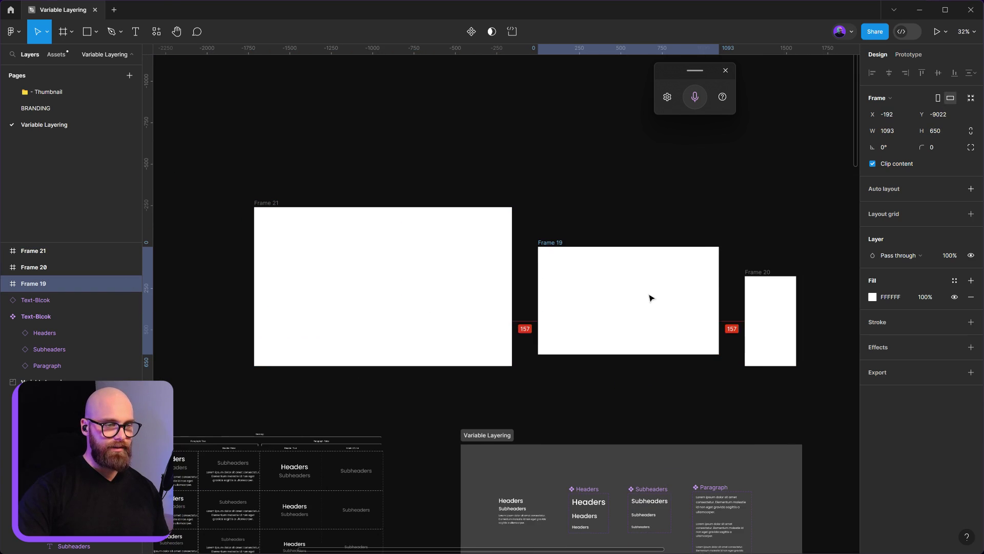
pyautogui.click(937, 97)
pyautogui.moveTo(574, 358); pyautogui.dragTo(595, 312)
pyautogui.press('Escape')
# Select the large 1558×959 frame and drag a Text-Blcok copy into it.
pyautogui.click(275, 248)
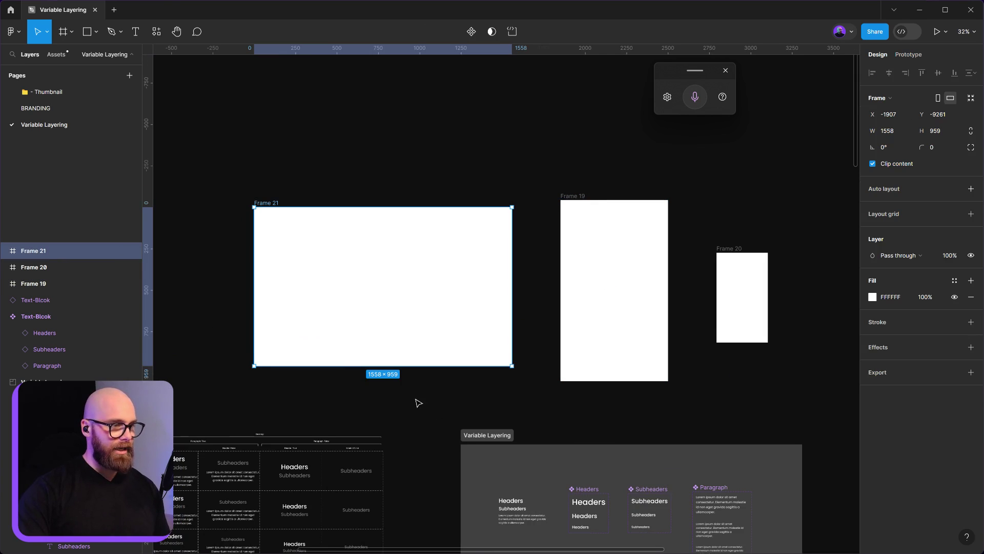
pyautogui.scroll(-3, 418, 403)
pyautogui.moveTo(510, 475); pyautogui.dragTo(724, 177)
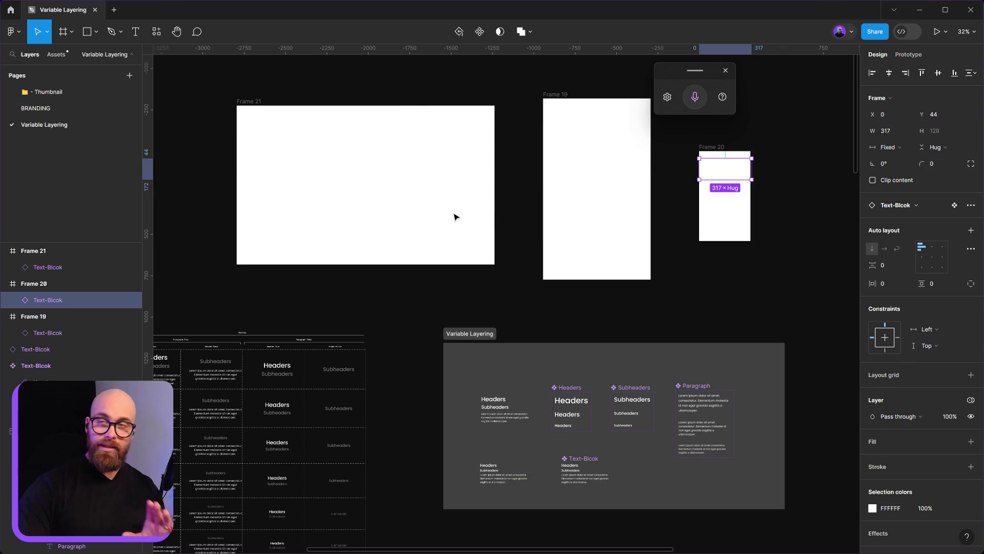
# Set the large 1558×959 frame's Platform variable mode to Desktop.
pyautogui.click(260, 111)
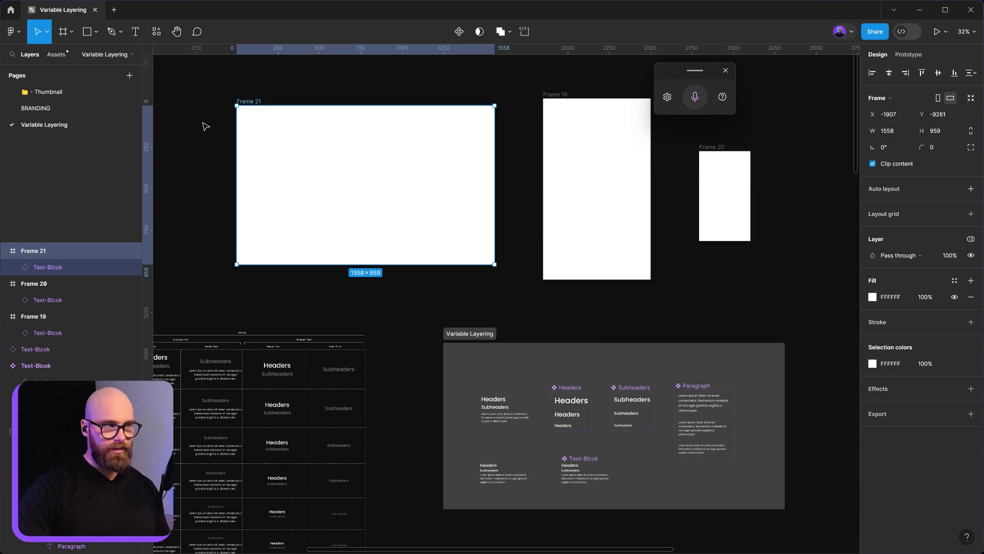
pyautogui.click(971, 240)
pyautogui.moveTo(905, 277)
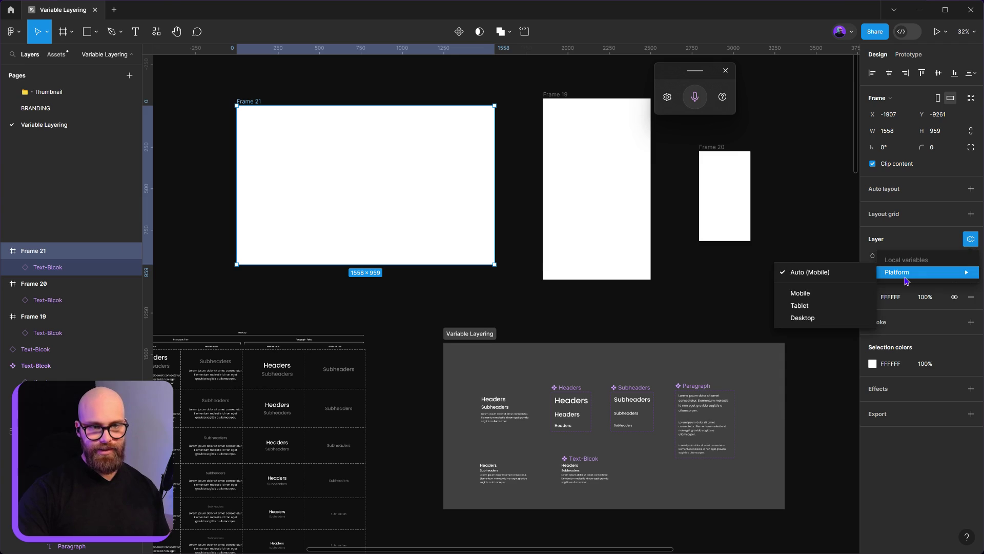
pyautogui.click(801, 318)
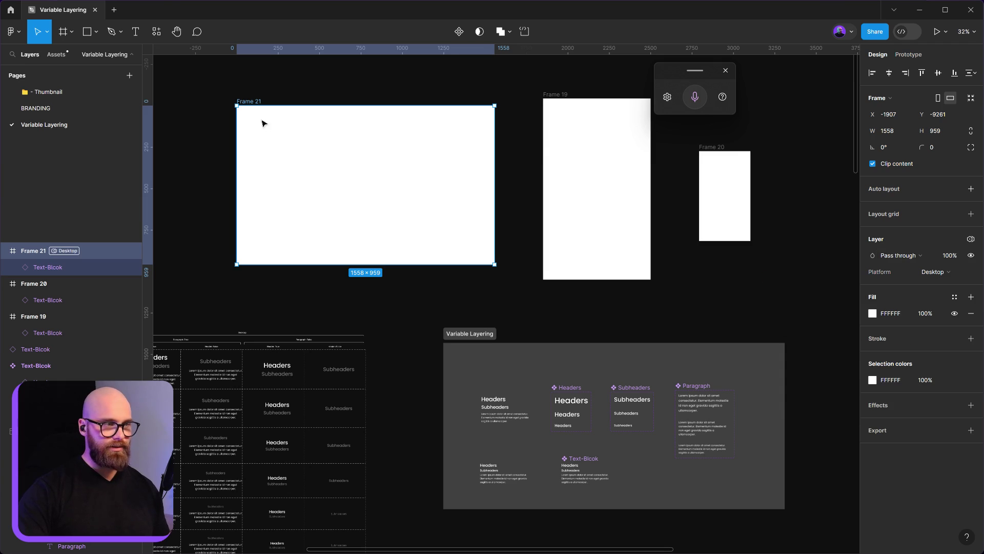
# Rename Frame 21 to 'Desktop' and Frame 19 to 'Tablet'.
pyautogui.doubleClick(252, 102)
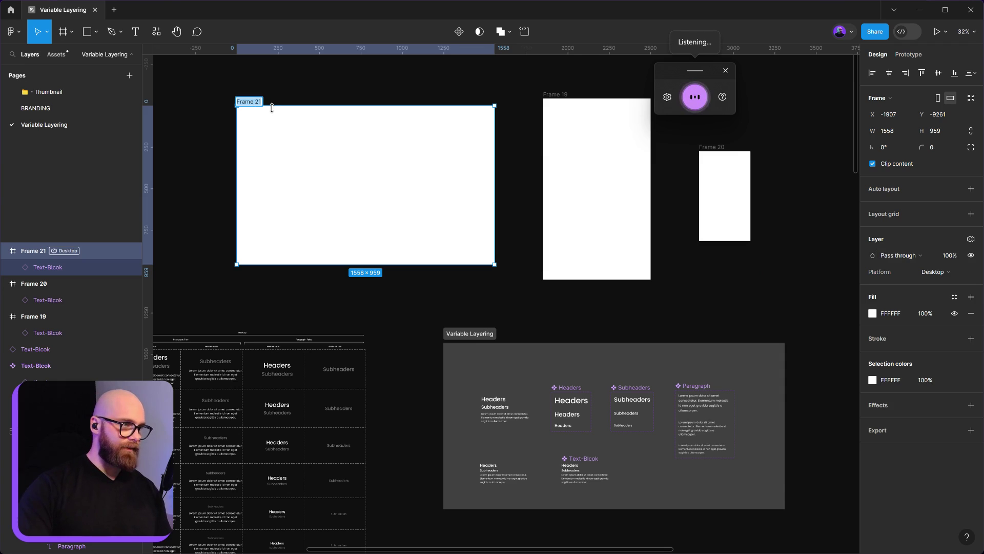
pyautogui.write('Desktop')
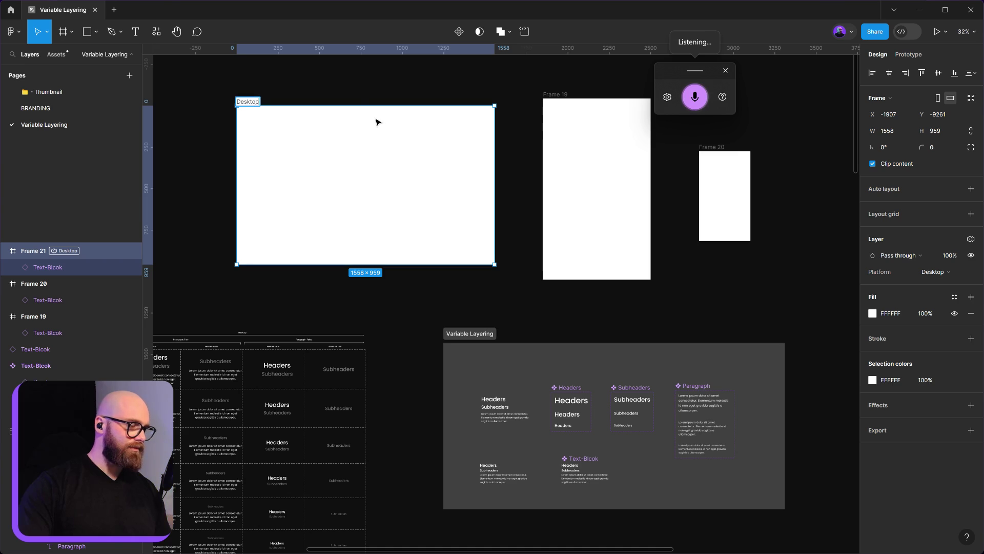
pyautogui.press('Escape')
pyautogui.click(561, 96)
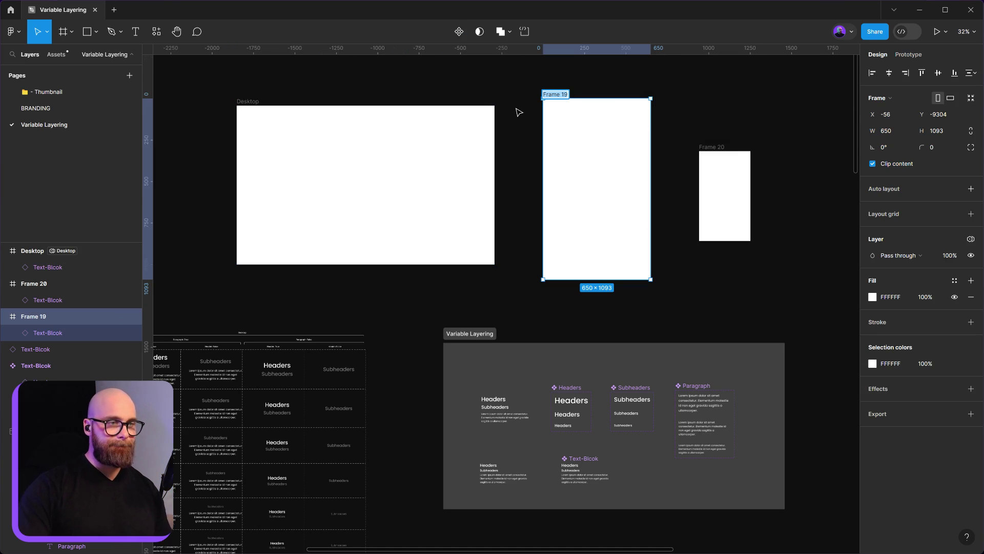
pyautogui.write('Tablet')
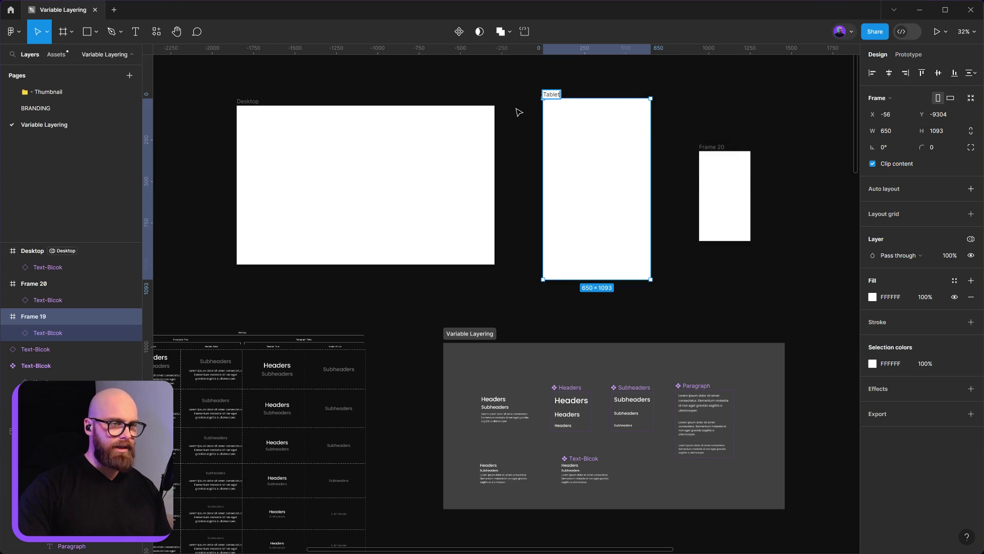
# Rename Frame 20 to 'Mobile', fixing the dictated text and capitalising it.
pyautogui.doubleClick(712, 147)
pyautogui.press('super+h')
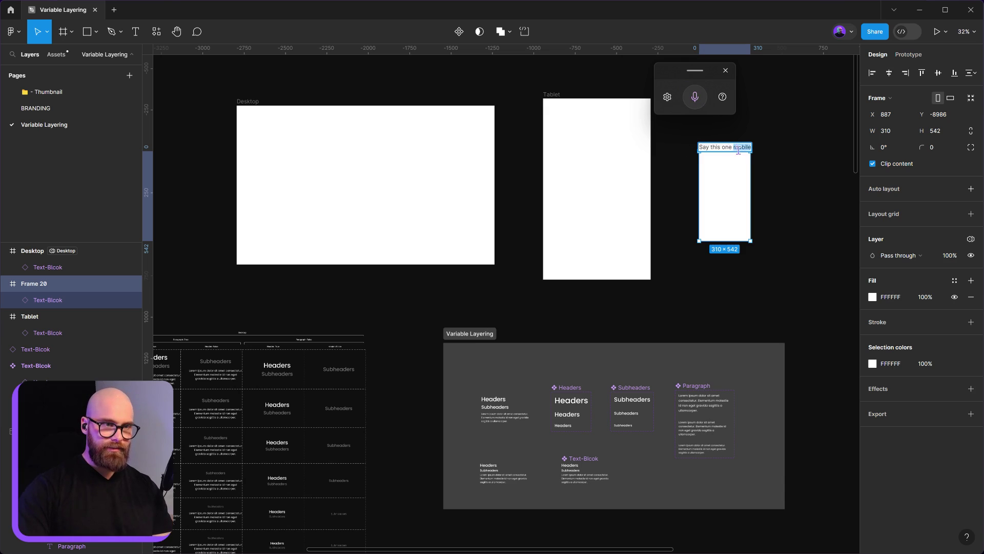
pyautogui.click(733, 147)
pyautogui.press('BackSpace')
pyautogui.press('BackSpace')
pyautogui.press('BackSpace')
pyautogui.press('BackSpace')
pyautogui.press('BackSpace')
pyautogui.press('BackSpace')
pyautogui.press('BackSpace')
pyautogui.press('BackSpace')
pyautogui.press('BackSpace')
pyautogui.press('BackSpace')
pyautogui.press('BackSpace')
pyautogui.press('BackSpace')
pyautogui.press('BackSpace')
pyautogui.click(788, 144)
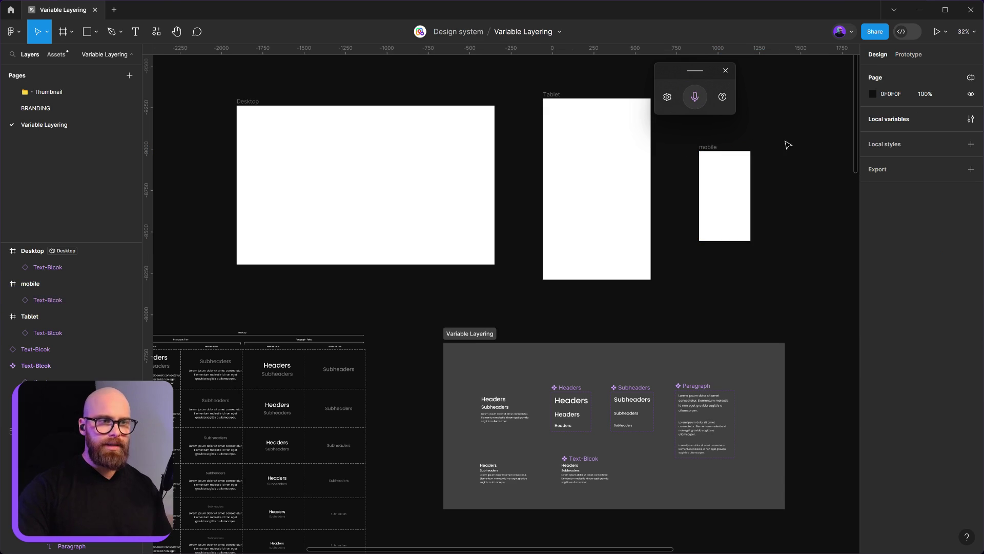
pyautogui.doubleClick(711, 147)
pyautogui.press('Home')
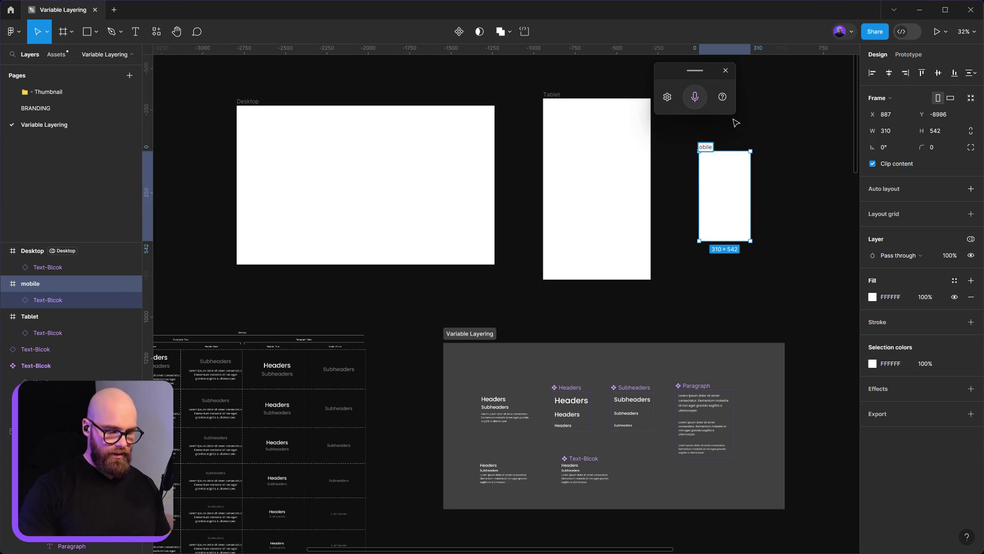
pyautogui.press('Delete')
pyautogui.write('M')
pyautogui.click(736, 123)
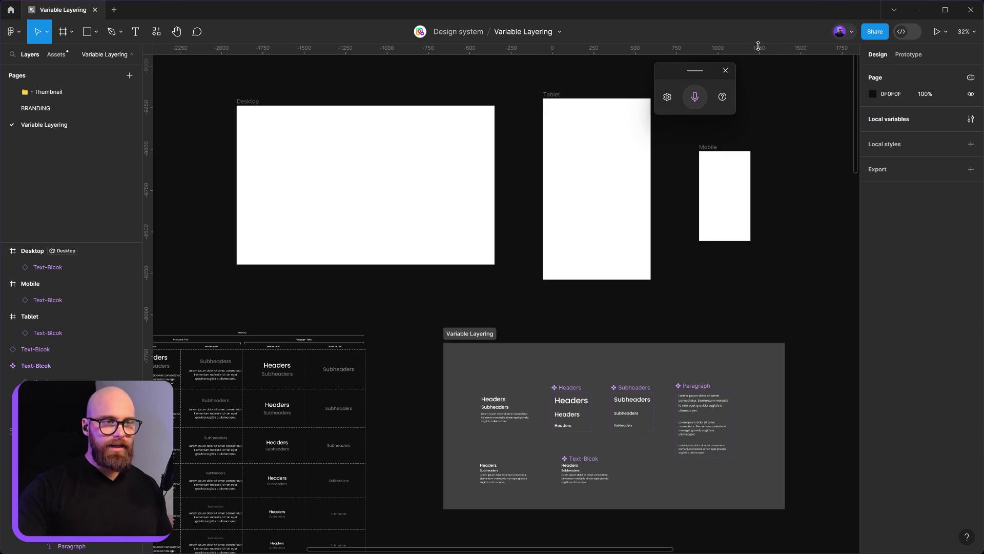
# Change the fill of the Desktop, Tablet and Mobile frames to grey.
pyautogui.click(725, 70)
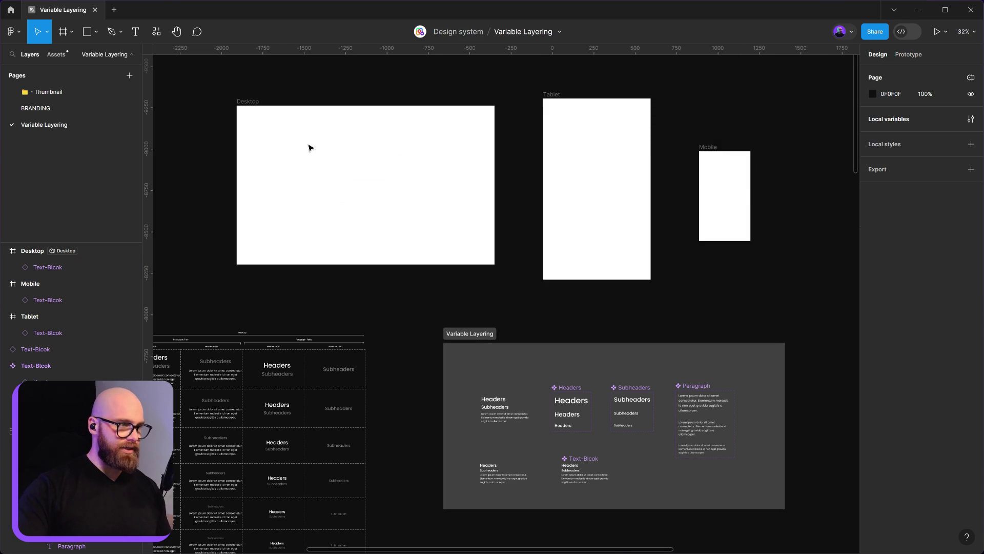
pyautogui.click(251, 102)
pyautogui.keyDown('shift'); pyautogui.click(551, 104); pyautogui.keyUp('shift')
pyautogui.keyDown('shift'); pyautogui.click(713, 156); pyautogui.keyUp('shift')
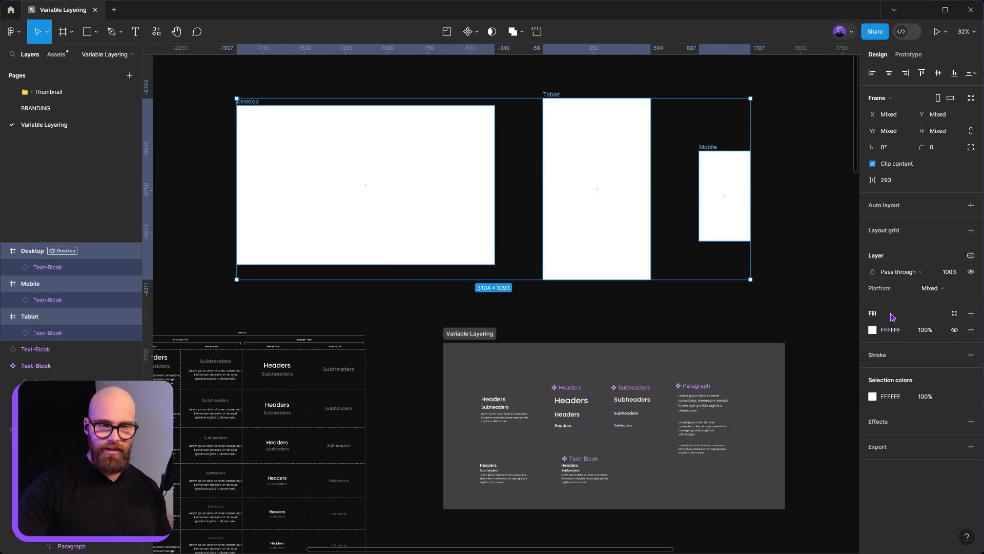
pyautogui.click(872, 330)
pyautogui.moveTo(751, 369); pyautogui.dragTo(732, 403)
pyautogui.click(774, 160)
# Move the Desktop frame's Text-Blcok down inside its frame.
pyautogui.click(728, 177)
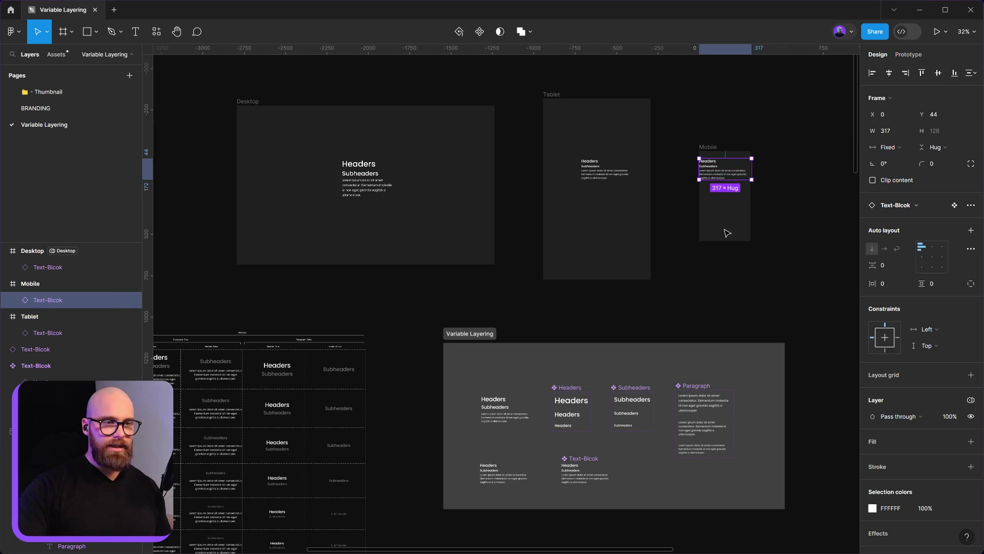
pyautogui.scroll(5, 722, 241)
pyautogui.hscroll(-3, 667, 307)
pyautogui.scroll(-5, 564, 328)
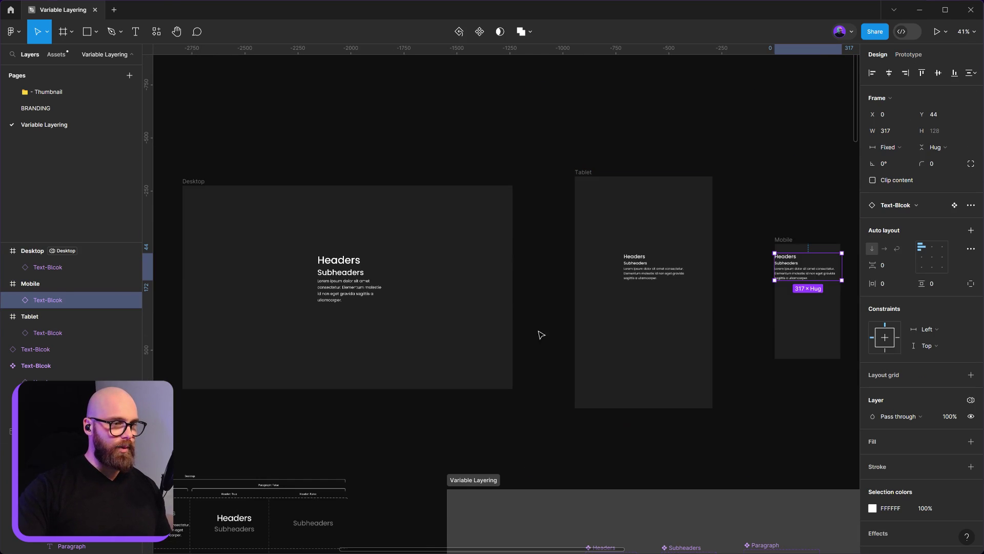
pyautogui.click(349, 277)
pyautogui.scroll(3, 358, 274)
pyautogui.moveTo(359, 270); pyautogui.dragTo(354, 281)
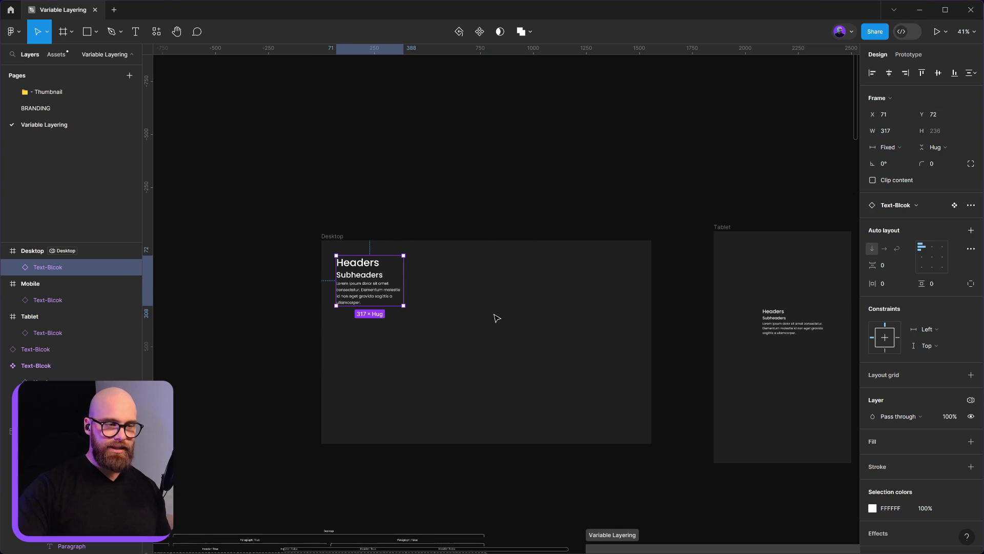
pyautogui.click(537, 237)
pyautogui.click(359, 305)
pyautogui.click(332, 238)
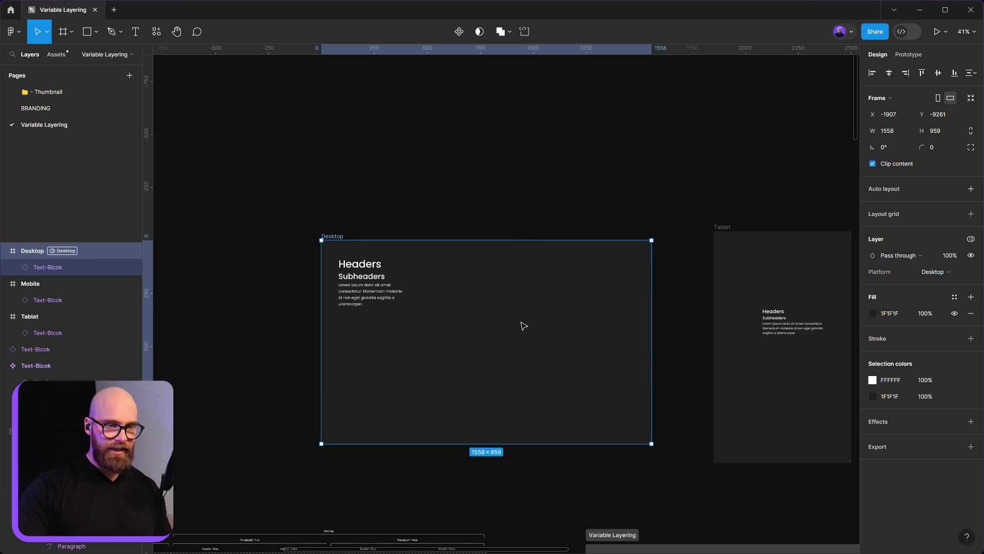
# Narrow the Mobile frame's Text-Blcok to 239 wide.
pyautogui.hscroll(3, 666, 333)
pyautogui.scroll(-2, 666, 333)
pyautogui.click(789, 258)
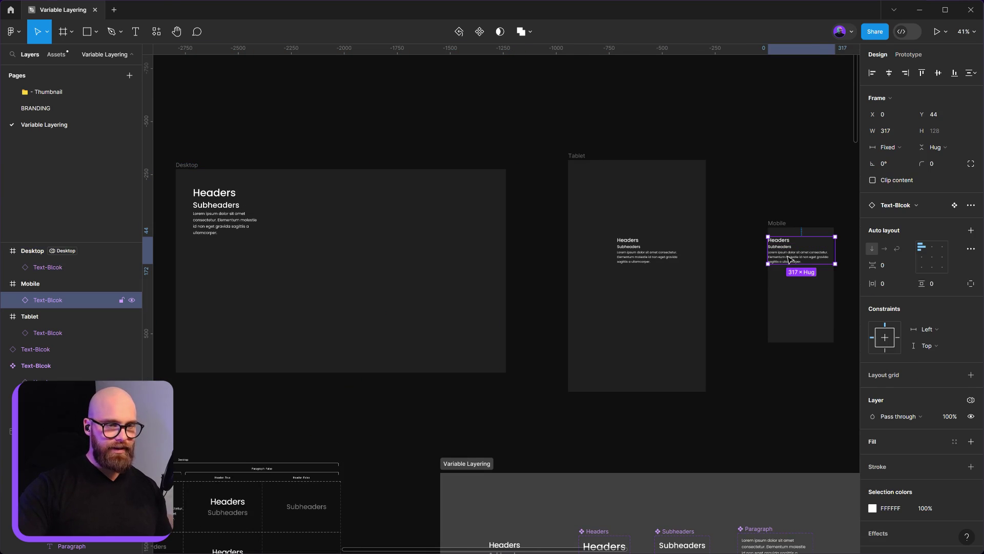
pyautogui.moveTo(835, 250); pyautogui.dragTo(395, 258)
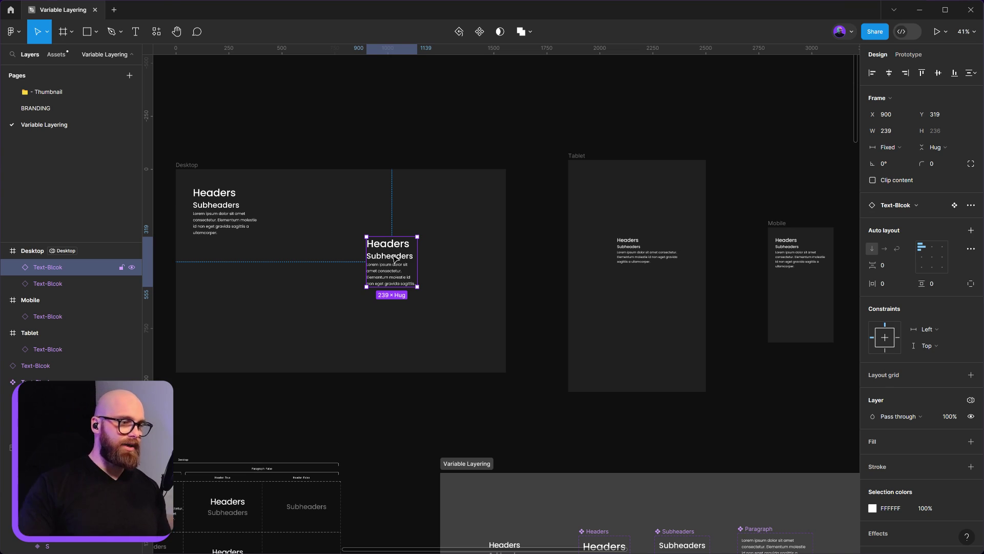
# Delete the extra Text-Blcok from the Desktop frame.
pyautogui.click(413, 340)
pyautogui.click(392, 261)
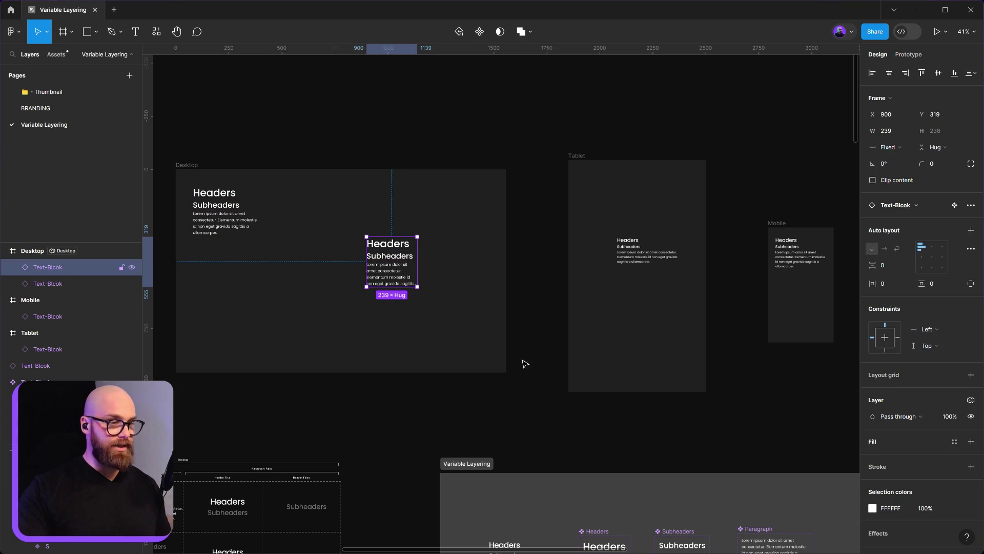
pyautogui.press('Delete')
# Pull a large Headers instance out of the component set into the Desktop frame.
pyautogui.scroll(-5, 648, 418)
pyautogui.hscroll(2, 648, 418)
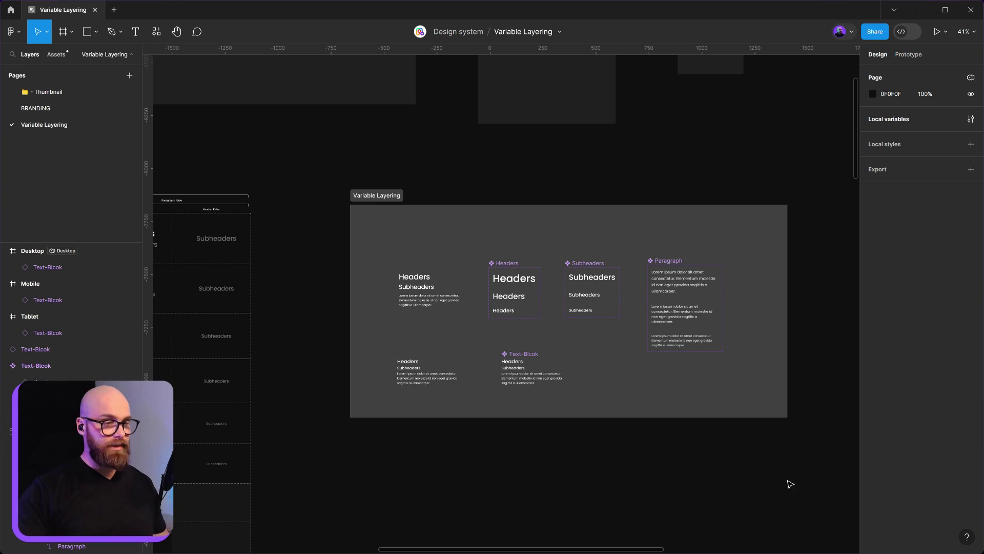
pyautogui.click(514, 279)
pyautogui.moveTo(517, 281); pyautogui.dragTo(692, 170)
pyautogui.click(677, 281)
pyautogui.hscroll(3, 692, 170)
pyautogui.scroll(1, 692, 171)
pyautogui.moveTo(522, 235); pyautogui.dragTo(687, 226)
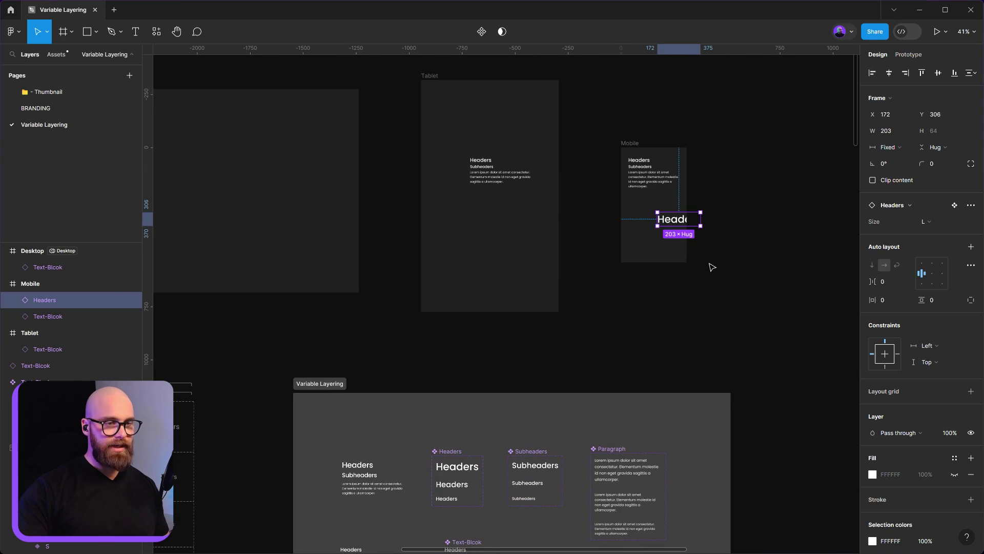
pyautogui.hotkey('ctrl', 'z')
pyautogui.hotkey('ctrl', 'z')
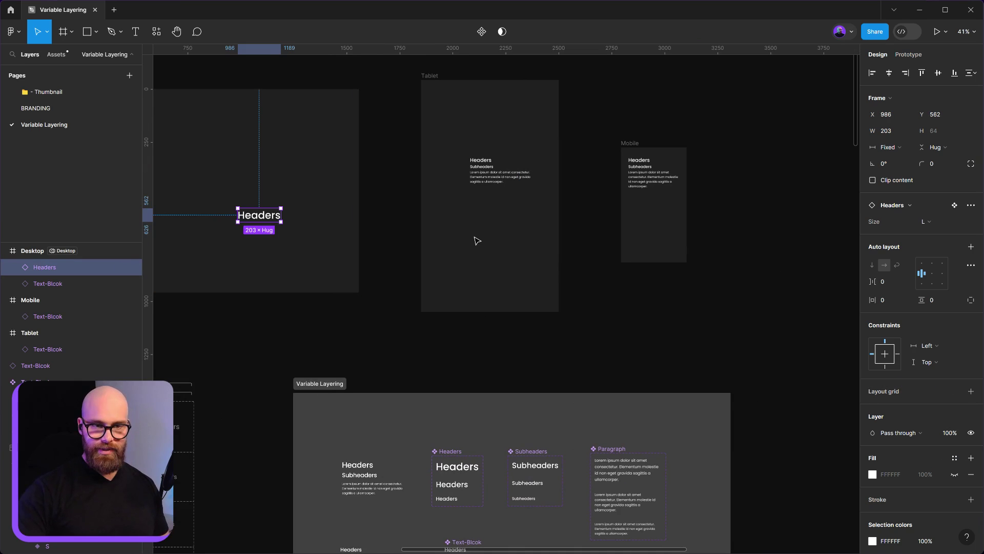
pyautogui.moveTo(476, 241); pyautogui.dragTo(670, 290)
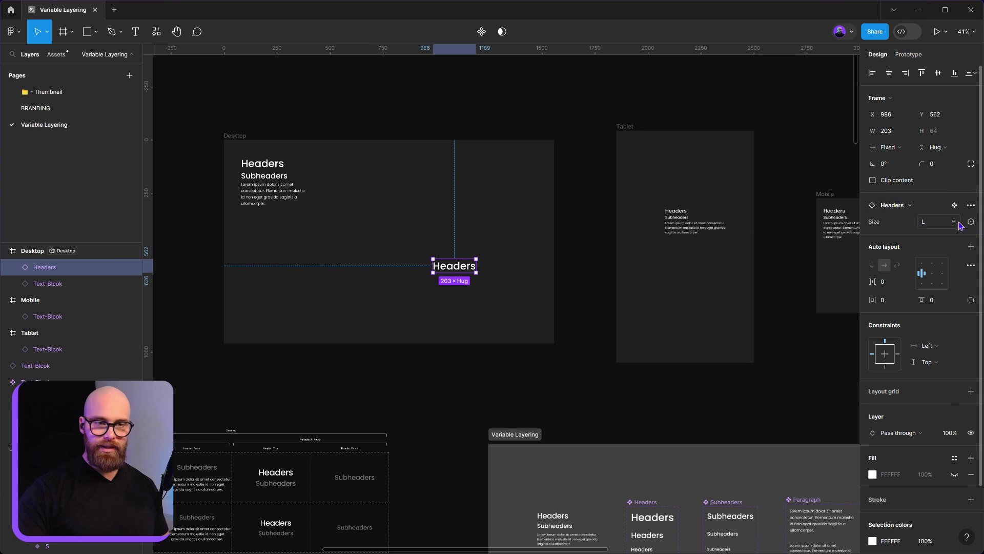
# Bind the Headers instance's size to the Text-Size variable.
pyautogui.click(970, 222)
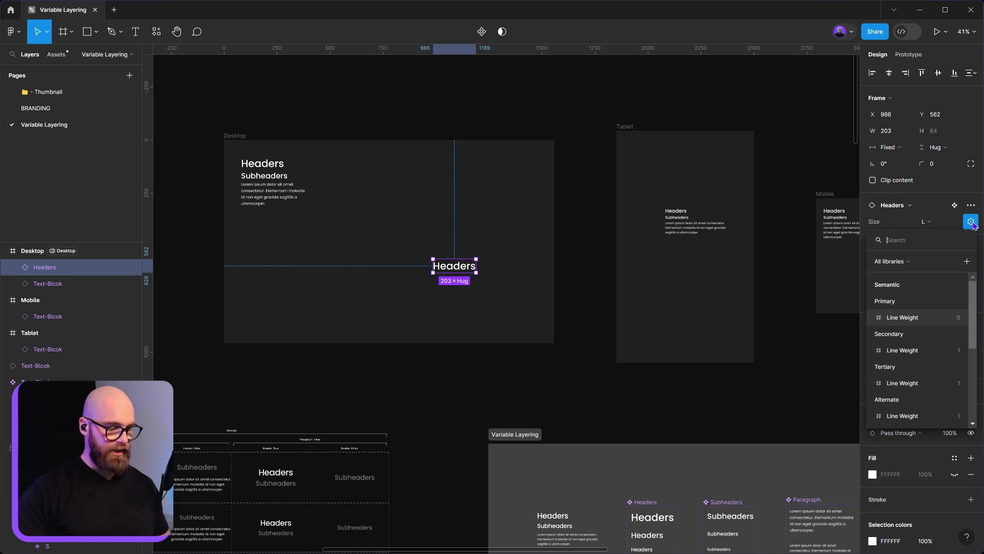
pyautogui.scroll(-3, 918, 348)
pyautogui.click(902, 381)
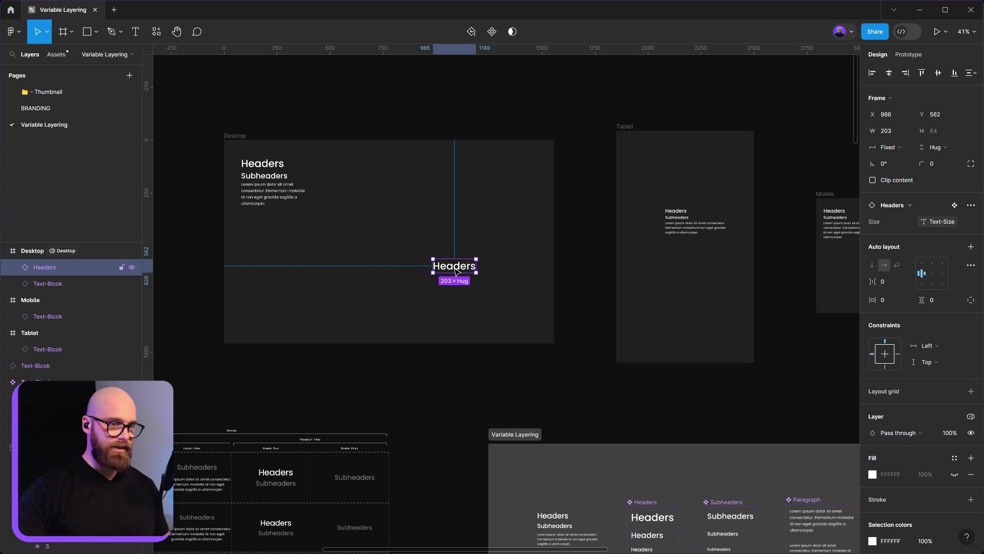
# Move the Headers instance through the Tablet and Mobile frames and back to Desktop.
pyautogui.click(471, 320)
pyautogui.moveTo(459, 266); pyautogui.dragTo(713, 286)
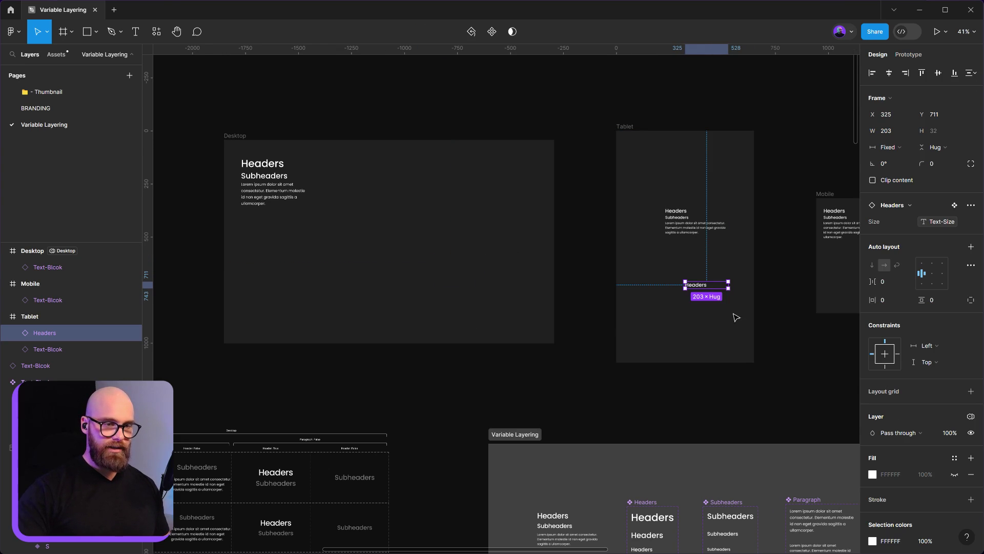
pyautogui.hscroll(3, 736, 317)
pyautogui.moveTo(556, 306); pyautogui.dragTo(265, 268)
pyautogui.click(703, 348)
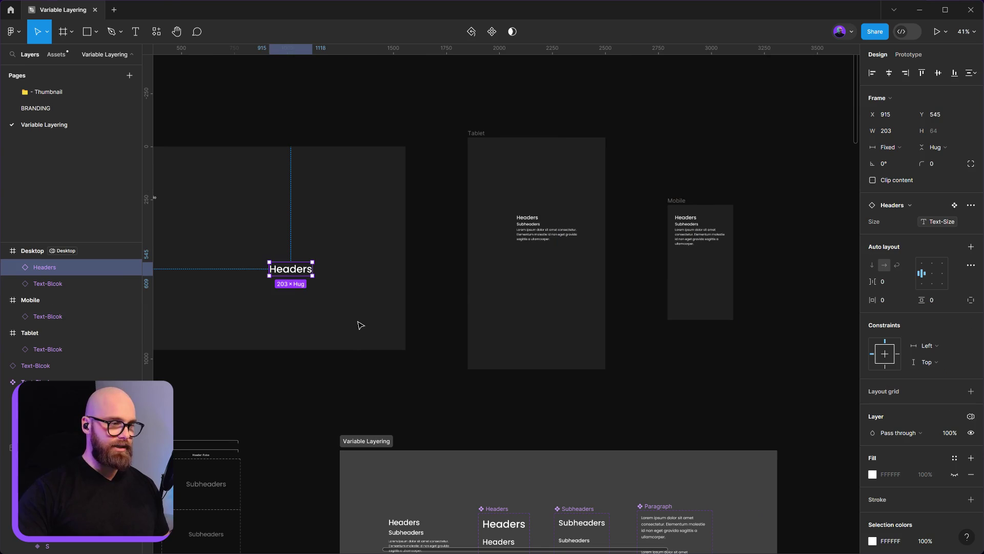
pyautogui.moveTo(505, 345); pyautogui.dragTo(598, 371)
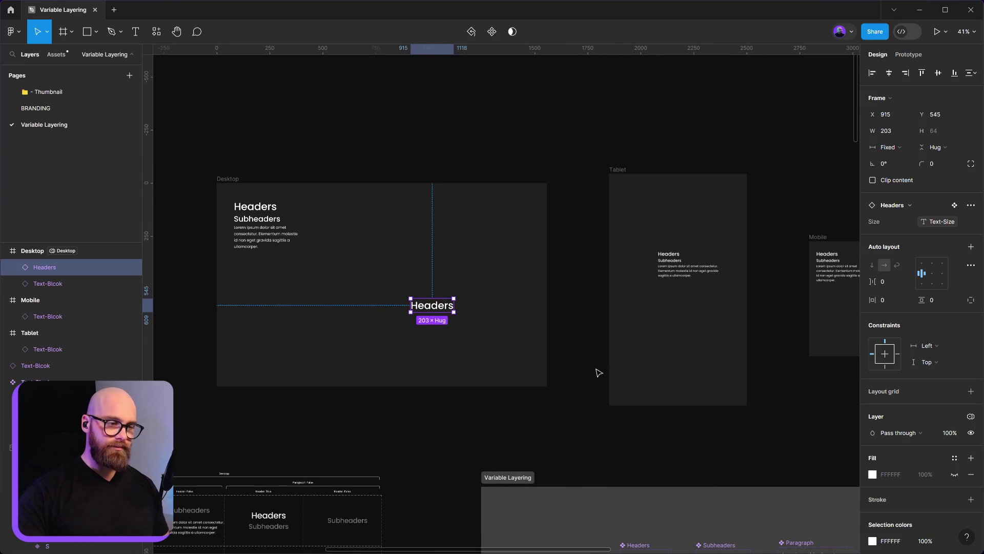
# Delete the test Headers instance and place a Paragraph instance in the Tablet frame.
pyautogui.press('Delete')
pyautogui.scroll(-3, 604, 235)
pyautogui.hscroll(4, 605, 235)
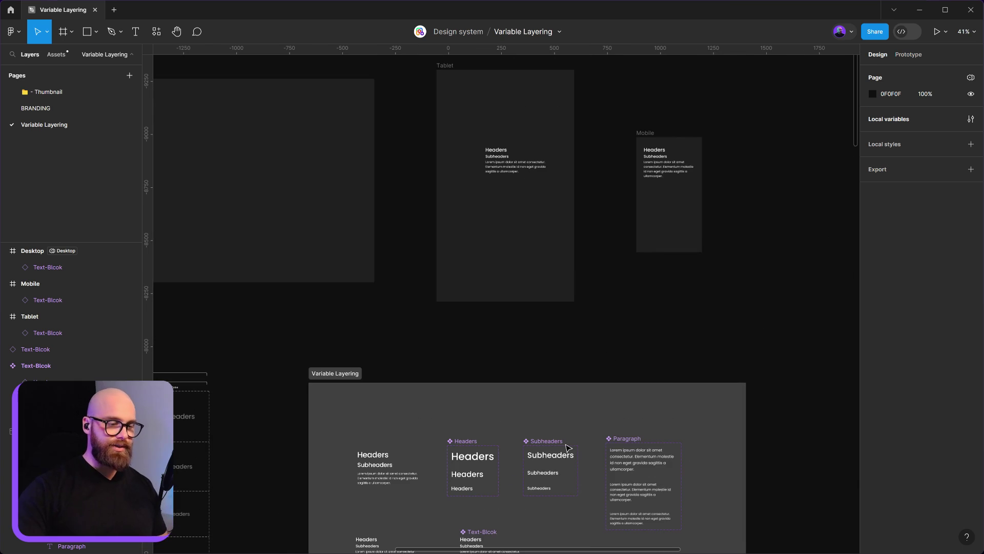
pyautogui.scroll(-2, 559, 477)
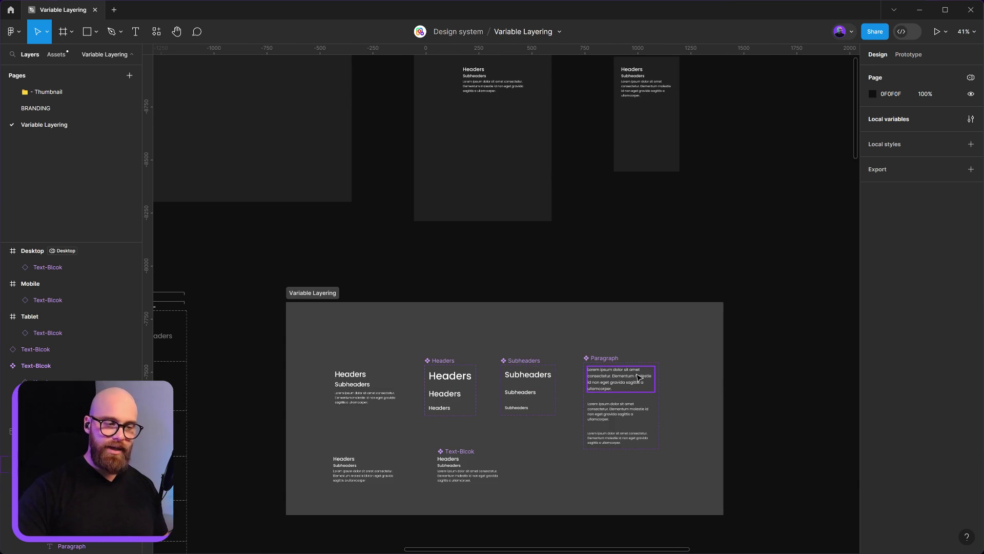
pyautogui.moveTo(613, 388); pyautogui.dragTo(490, 146)
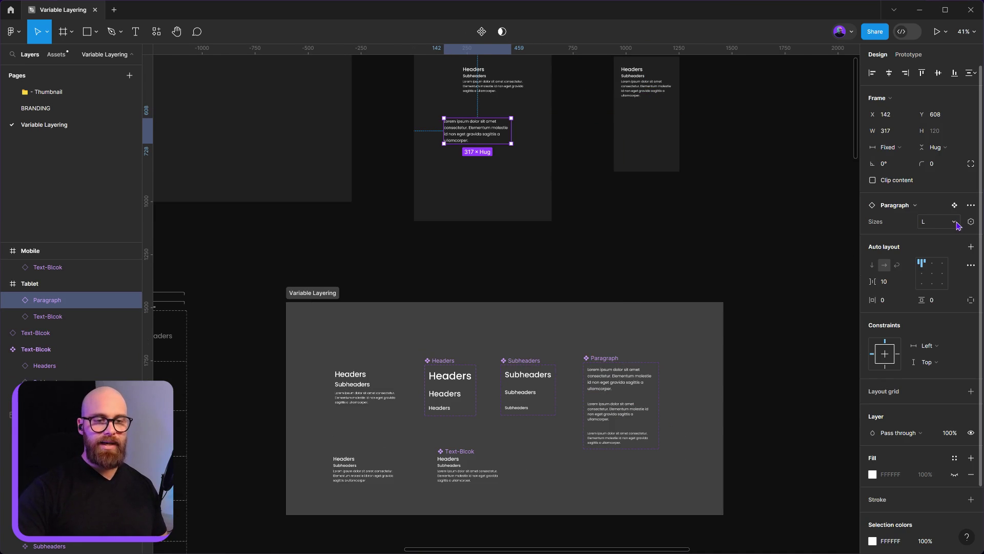
# Bind the Paragraph instance's sizes to the Text-Size variable.
pyautogui.click(971, 221)
pyautogui.write('sd')
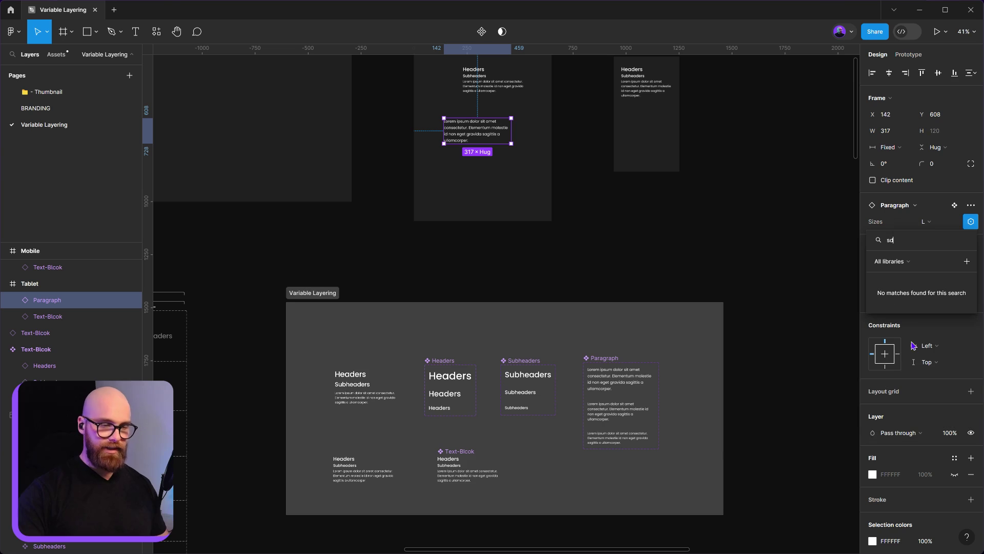
pyautogui.press('BackSpace')
pyautogui.write('e')
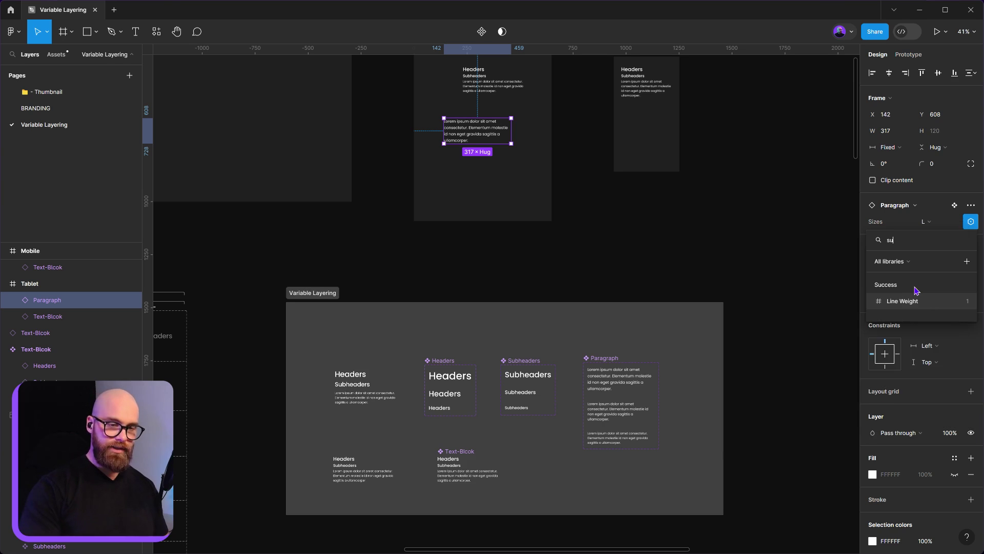
pyautogui.press('BackSpace')
pyautogui.write('ic')
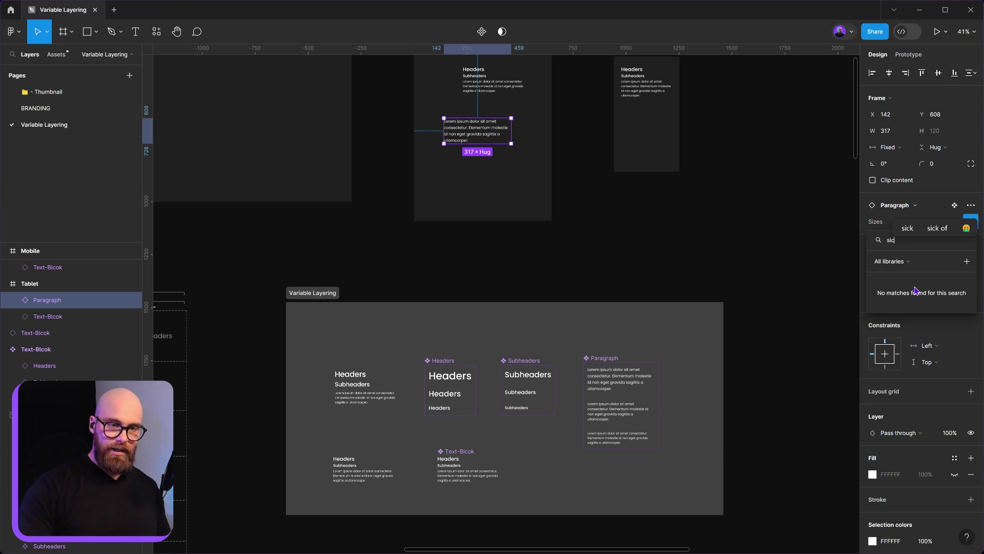
pyautogui.press('BackSpace')
pyautogui.write('x')
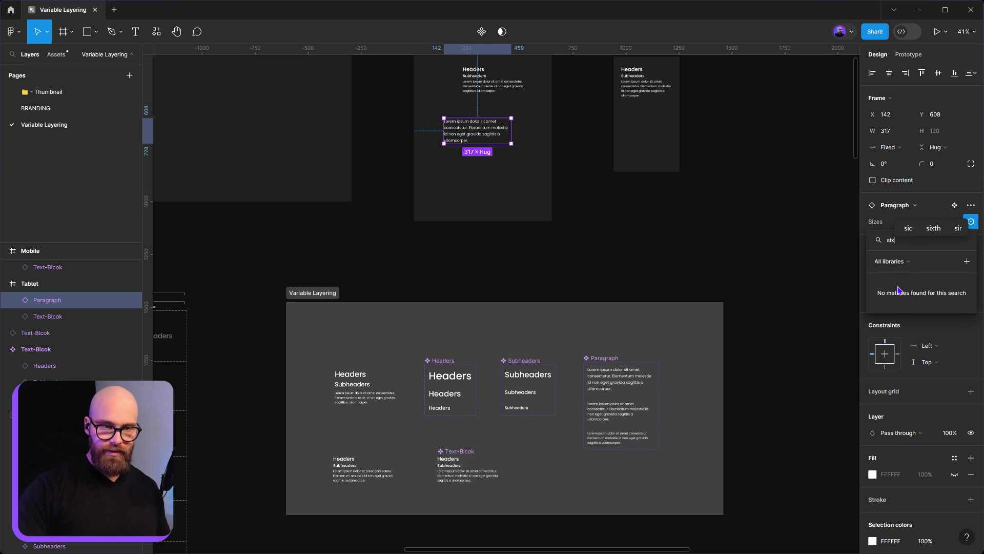
pyautogui.press('BackSpace')
pyautogui.write('z')
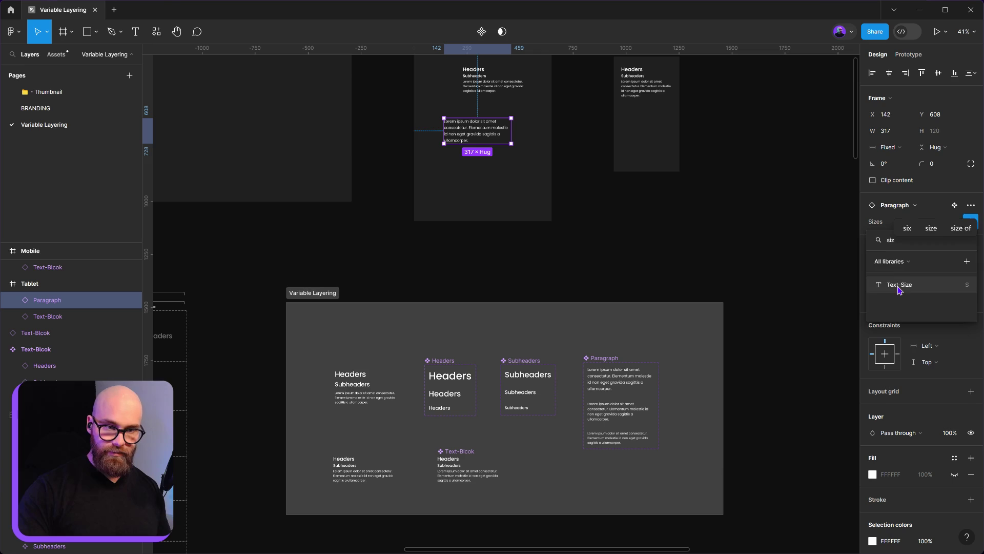
pyautogui.click(899, 284)
# Try the Paragraph instance in the Desktop frame, then return it to Tablet.
pyautogui.click(771, 246)
pyautogui.scroll(5, 545, 272)
pyautogui.click(530, 336)
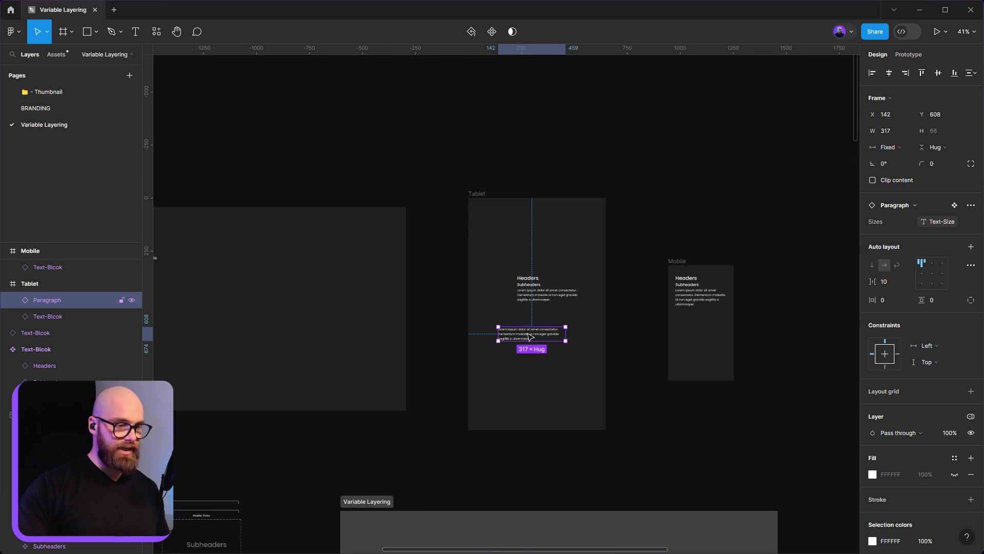
pyautogui.moveTo(529, 336); pyautogui.dragTo(701, 344)
# Set the Mobile frame's Platform variable mode to Mobile.
pyautogui.click(707, 362)
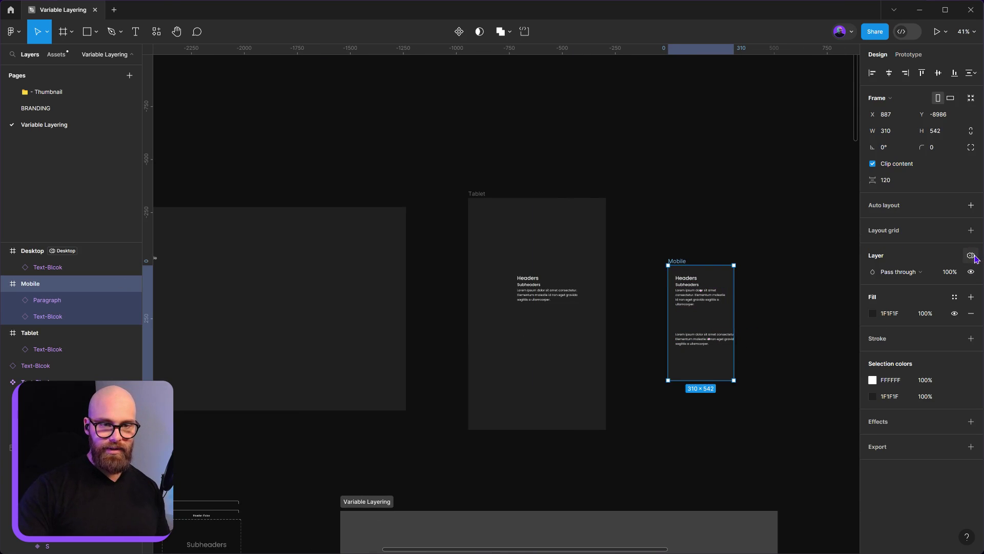
pyautogui.click(970, 255)
pyautogui.moveTo(907, 291)
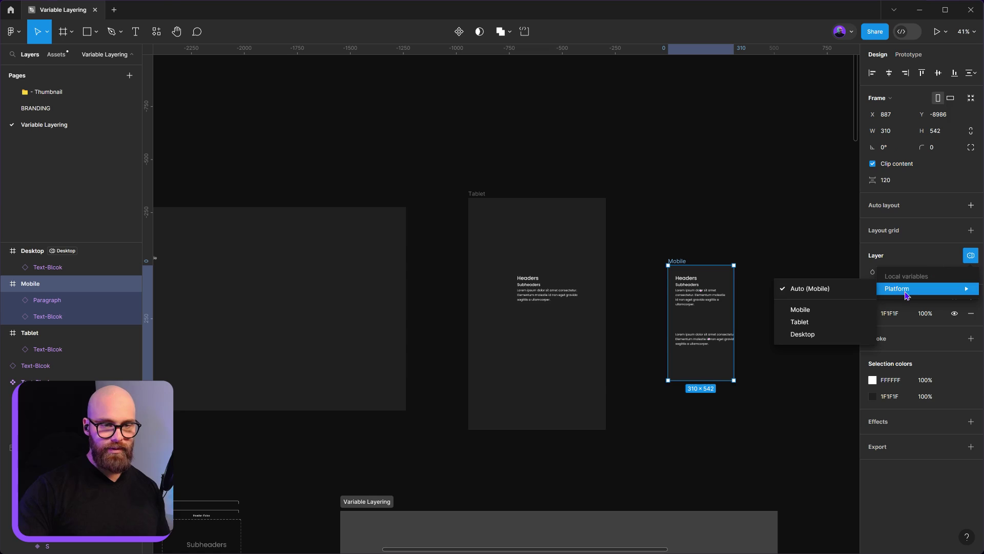
pyautogui.click(809, 315)
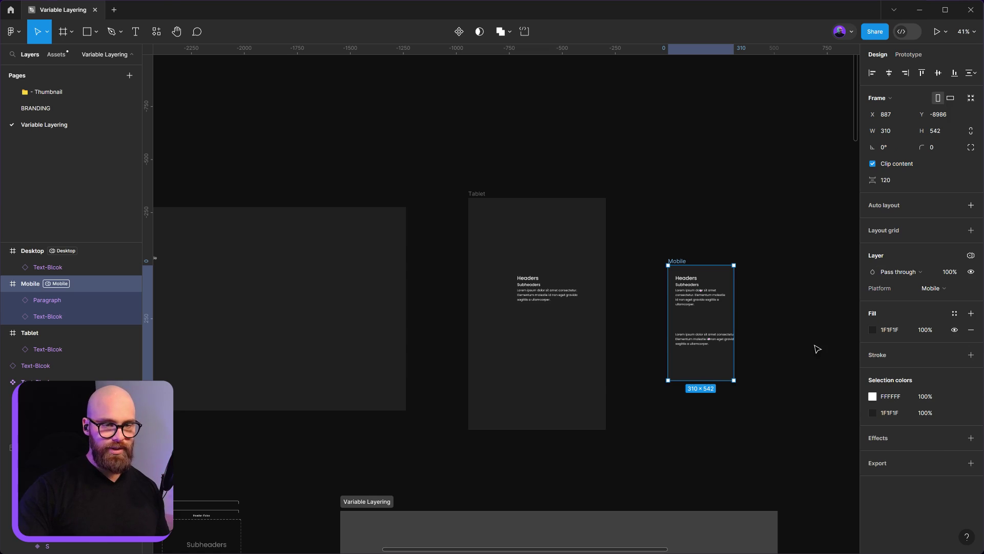
pyautogui.moveTo(695, 343); pyautogui.dragTo(376, 318)
pyautogui.click(692, 343)
# Drop the Paragraph instance just below the Desktop frame's Text-Blcok.
pyautogui.click(449, 185)
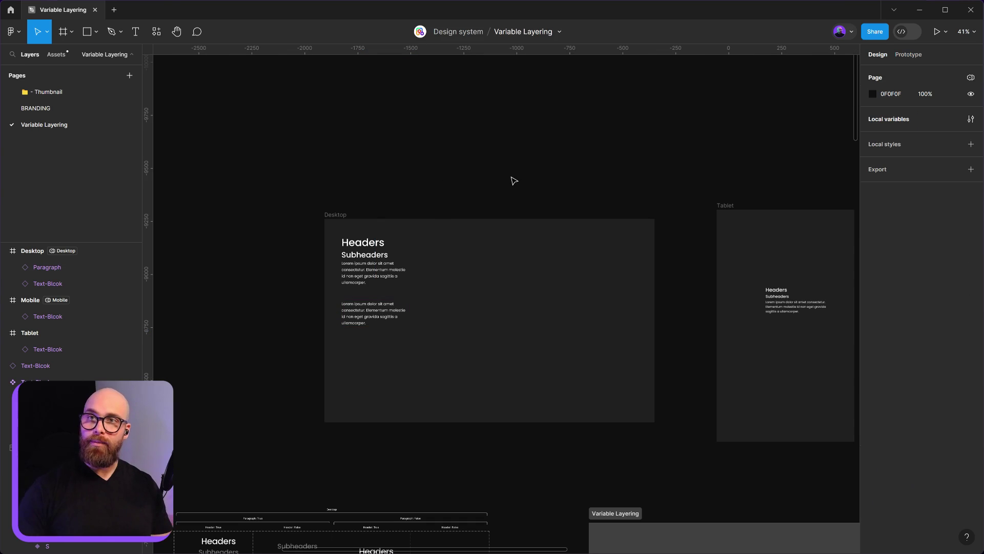